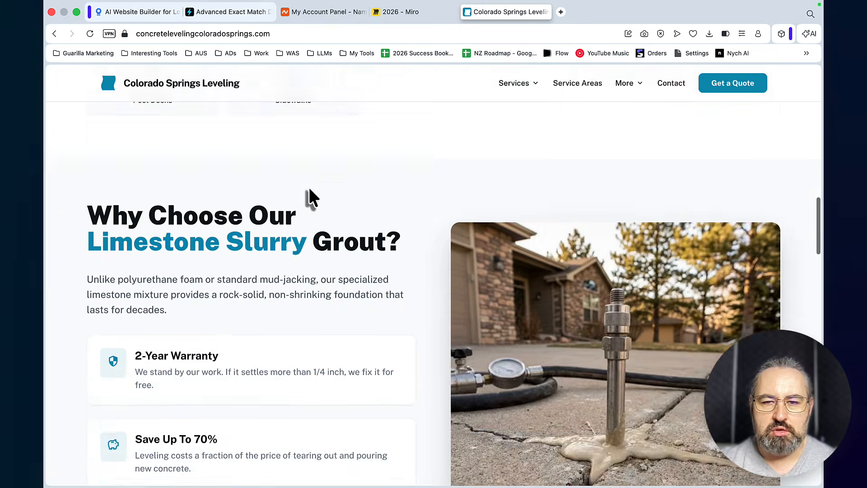
Look over the Colorado Springs Leveling home page and the site's Service Areas page
{"action": "scroll", "coordinate": [309, 187], "scroll_direction": "up", "scroll_amount": 10}
{"action": "scroll", "coordinate": [309, 190], "scroll_direction": "up", "scroll_amount": 15}
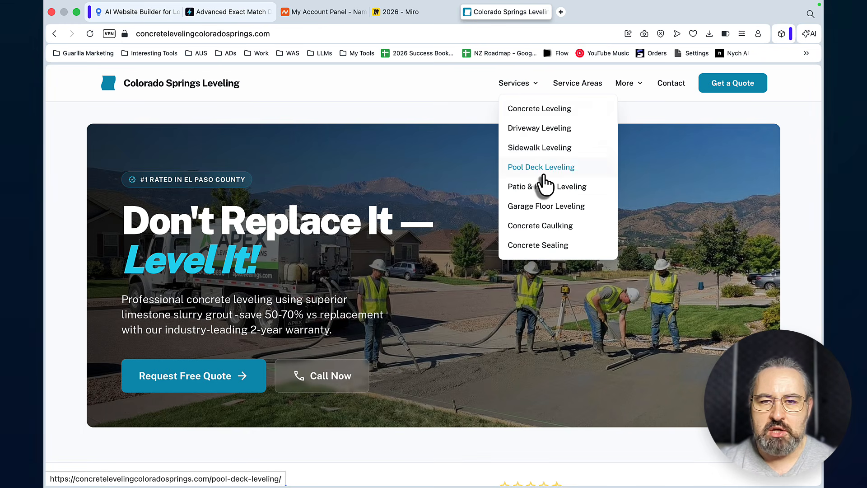
{"action": "left_click", "coordinate": [580, 85]}
{"action": "scroll", "coordinate": [575, 159], "scroll_direction": "down", "scroll_amount": 20}
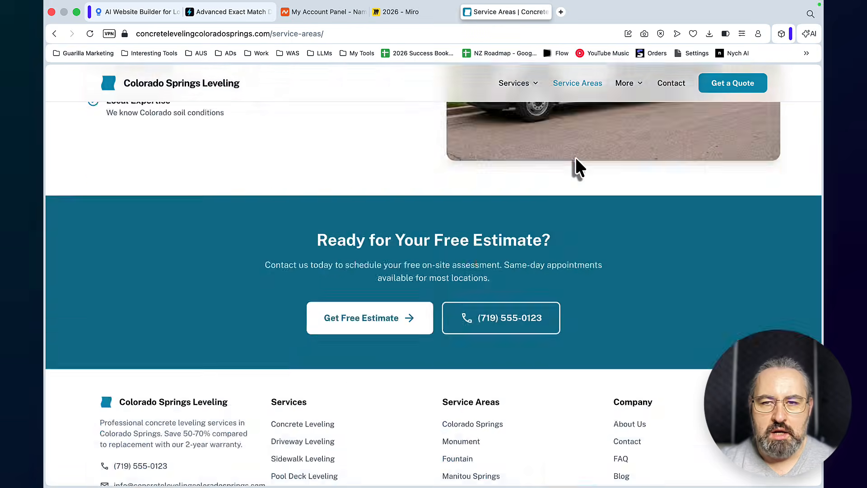
{"action": "scroll", "coordinate": [576, 159], "scroll_direction": "up", "scroll_amount": 20}
{"action": "scroll", "coordinate": [575, 157], "scroll_direction": "up", "scroll_amount": 2}
Open the free Concrete Repair Cost Estimator and calculate the savings for a driveway with moderate settling (1-2 inches)
{"action": "mouse_move", "coordinate": [627, 85]}
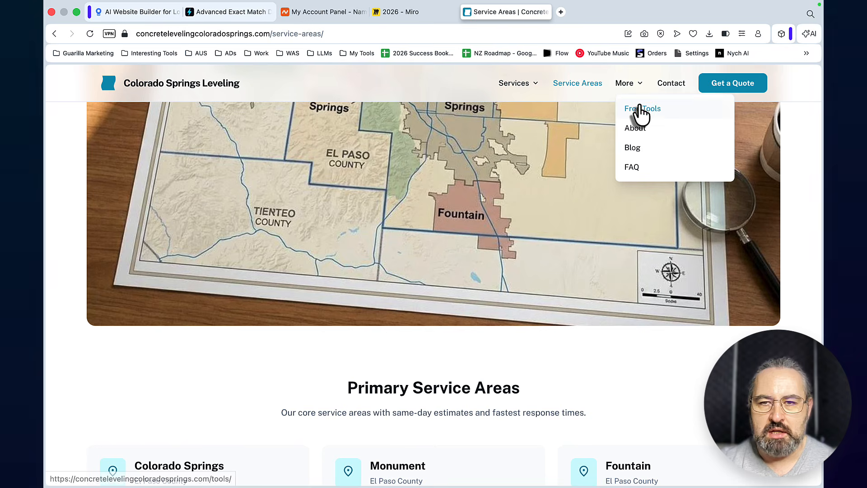
{"action": "left_click", "coordinate": [639, 111]}
{"action": "left_click", "coordinate": [312, 330]}
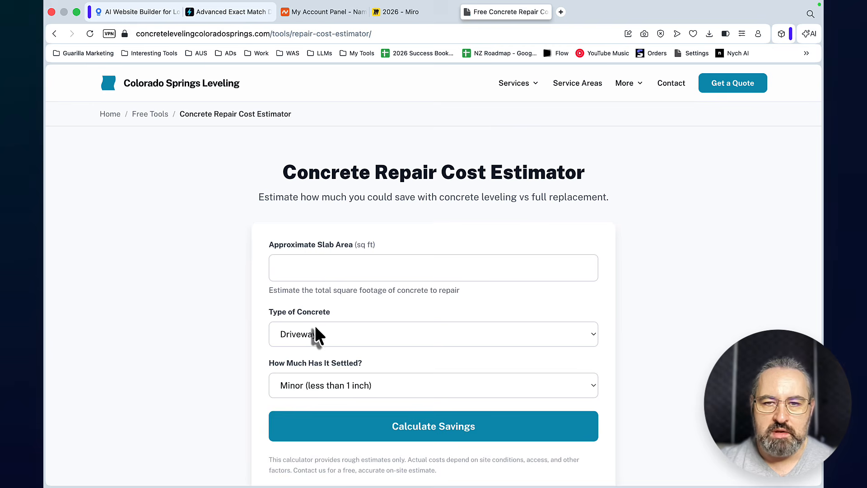
{"action": "left_click", "coordinate": [519, 424]}
Open the site's blog and look through the featured and listed concrete leveling articles
{"action": "mouse_move", "coordinate": [638, 90]}
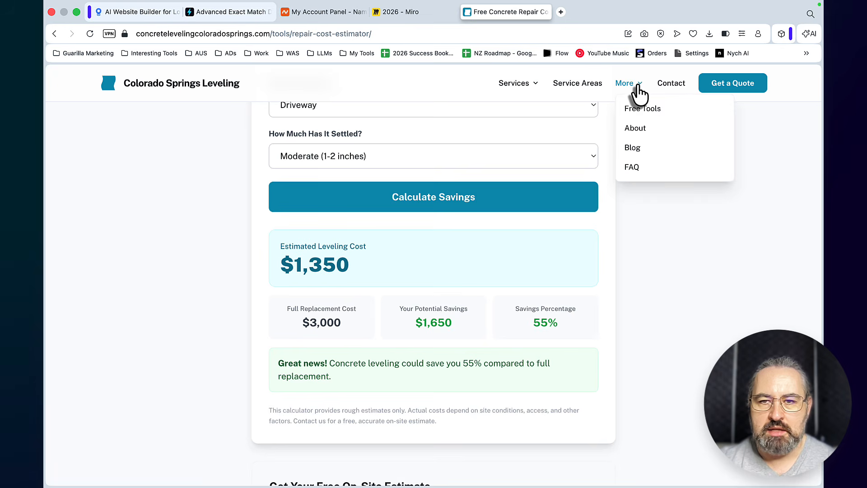
{"action": "left_click", "coordinate": [633, 149]}
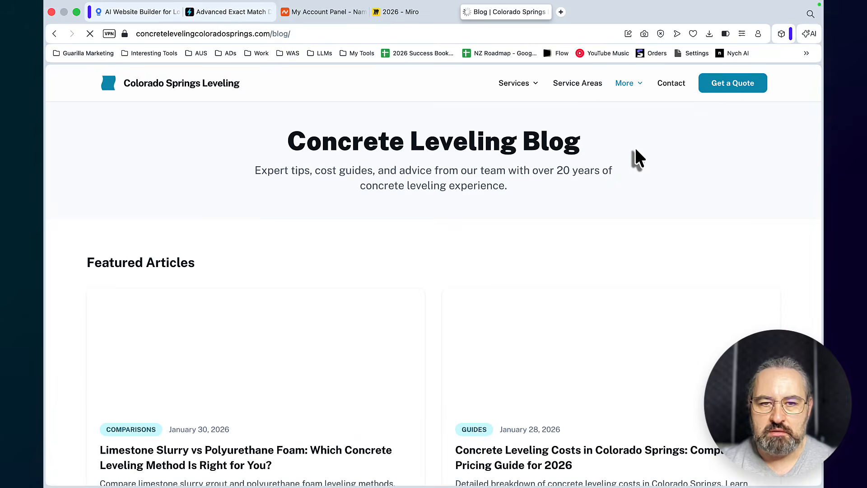
{"action": "scroll", "coordinate": [655, 219], "scroll_direction": "down", "scroll_amount": 5}
{"action": "scroll", "coordinate": [656, 219], "scroll_direction": "down", "scroll_amount": 8}
{"action": "scroll", "coordinate": [655, 219], "scroll_direction": "up", "scroll_amount": 8}
{"action": "scroll", "coordinate": [655, 219], "scroll_direction": "down", "scroll_amount": 8}
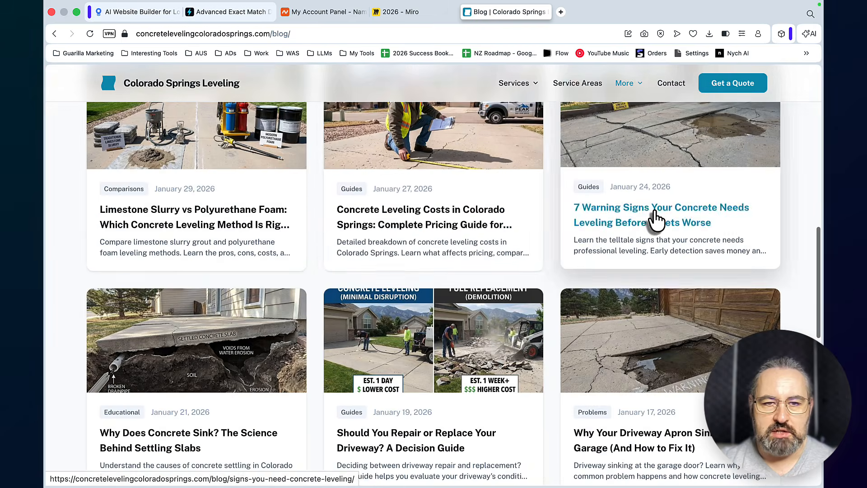
Open the article "Limestone Slurry vs Polyurethane Foam", read it through to the end and follow its free-estimate link
{"action": "left_click", "coordinate": [271, 219]}
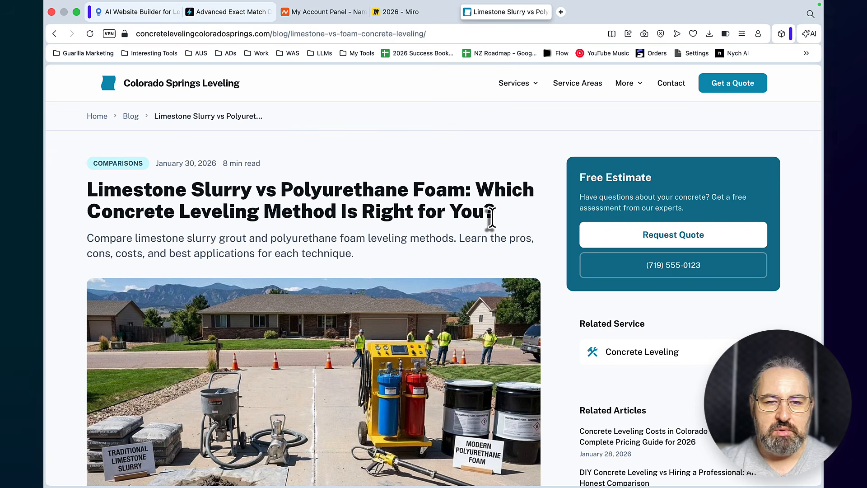
{"action": "scroll", "coordinate": [247, 178], "scroll_direction": "down", "scroll_amount": 3}
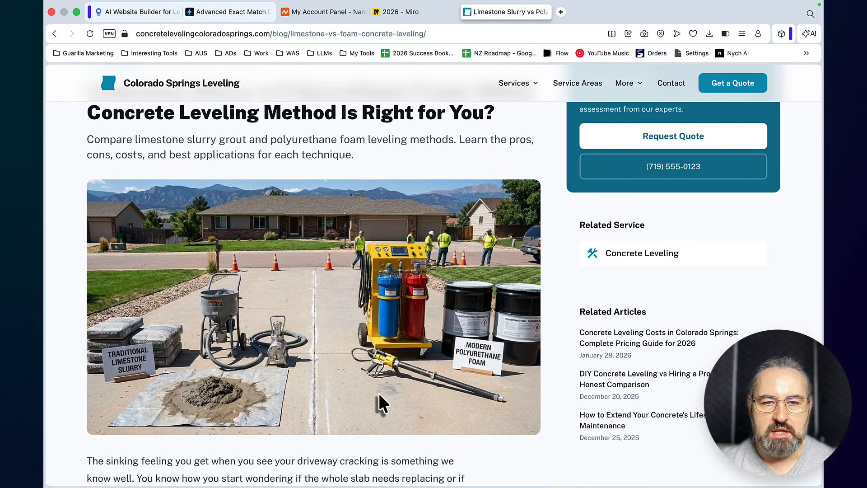
{"action": "scroll", "coordinate": [415, 302], "scroll_direction": "up", "scroll_amount": 3}
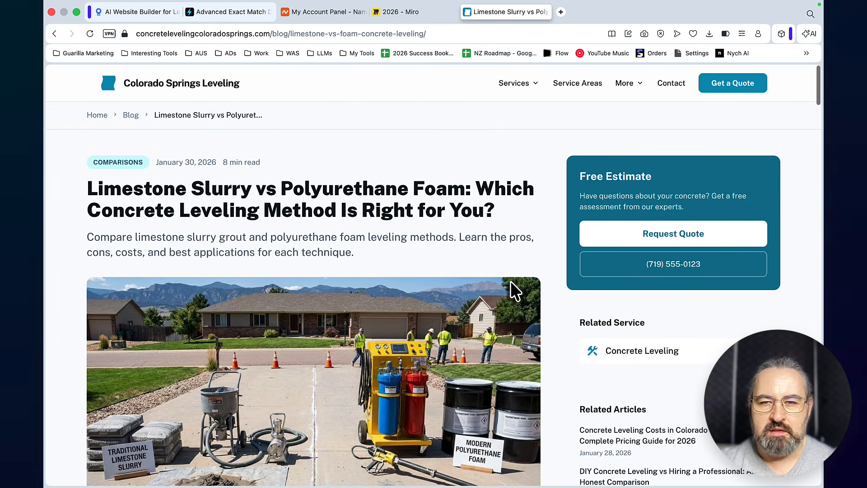
{"action": "scroll", "coordinate": [489, 307], "scroll_direction": "down", "scroll_amount": 20}
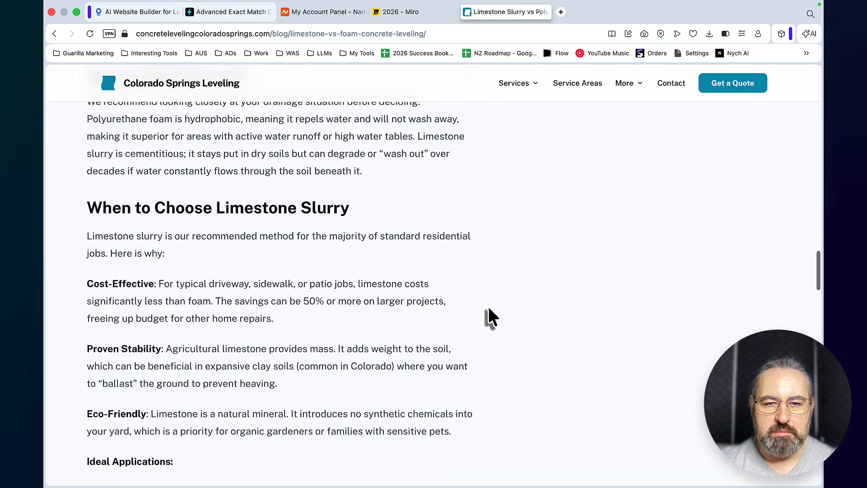
{"action": "scroll", "coordinate": [489, 308], "scroll_direction": "down", "scroll_amount": 20}
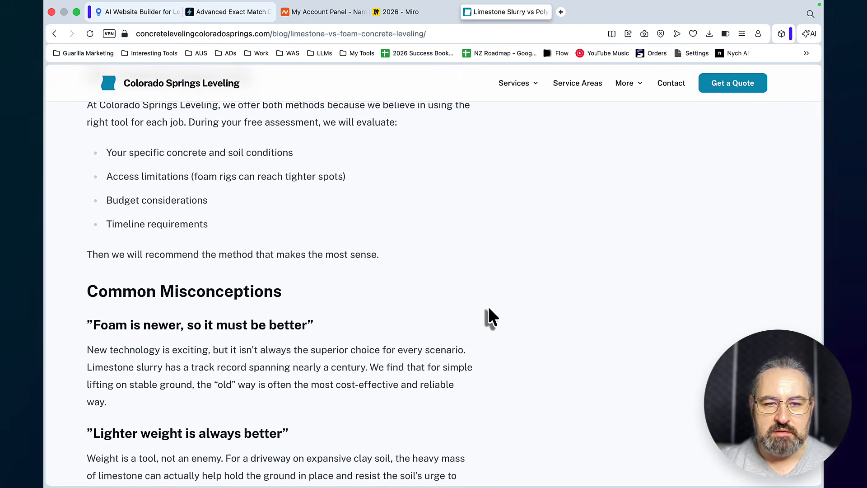
{"action": "scroll", "coordinate": [490, 317], "scroll_direction": "down", "scroll_amount": 2}
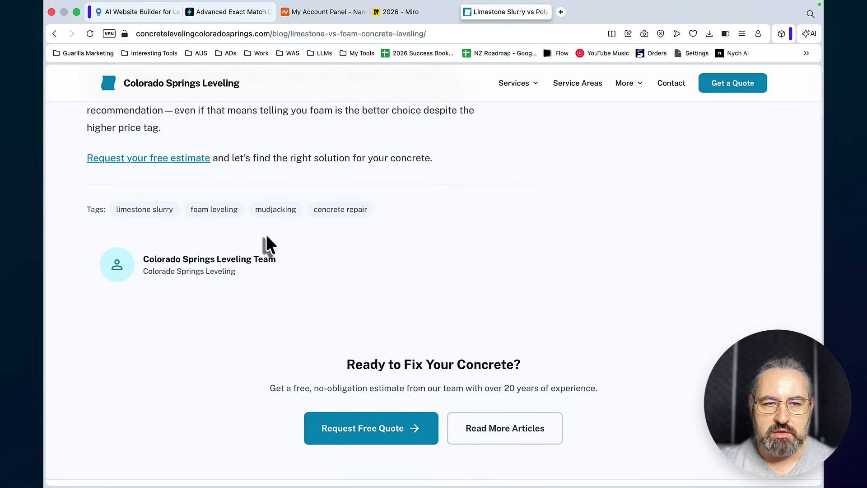
{"action": "left_click", "coordinate": [192, 159]}
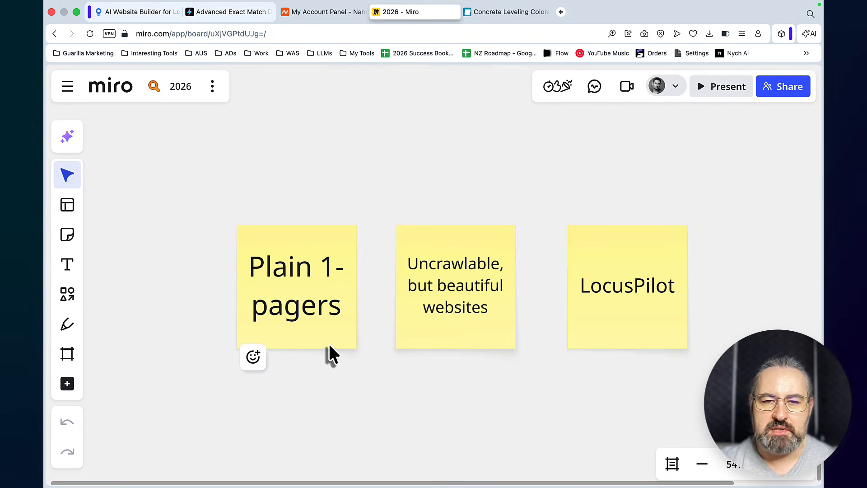
On the Miro board 2026, move the "Plain 1-pagers" sticky note slightly farther from the other notes and keep it selected
{"action": "left_click_drag", "start_coordinate": [329, 347], "coordinate": [310, 345]}
{"action": "left_click", "coordinate": [299, 305]}
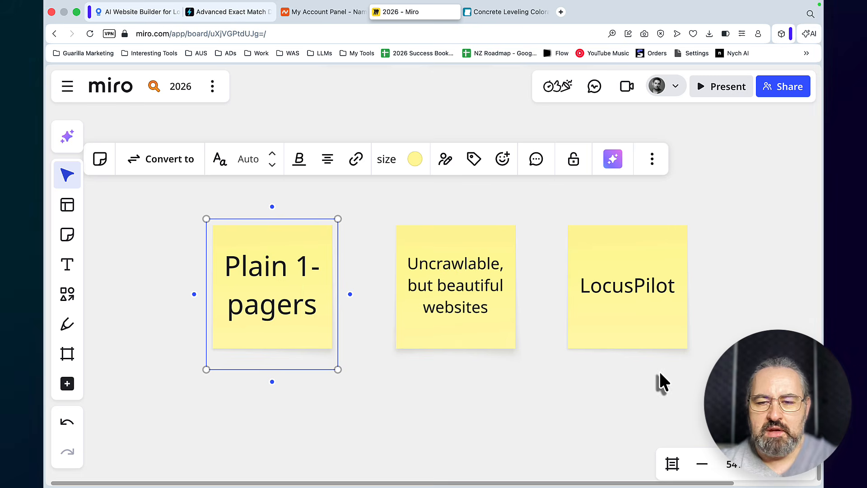
Check the Google results for "summerville hoarding cleanup" in a private window and open the organic result hoardingcleanupsummerville.com
{"action": "left_click", "coordinate": [560, 12]}
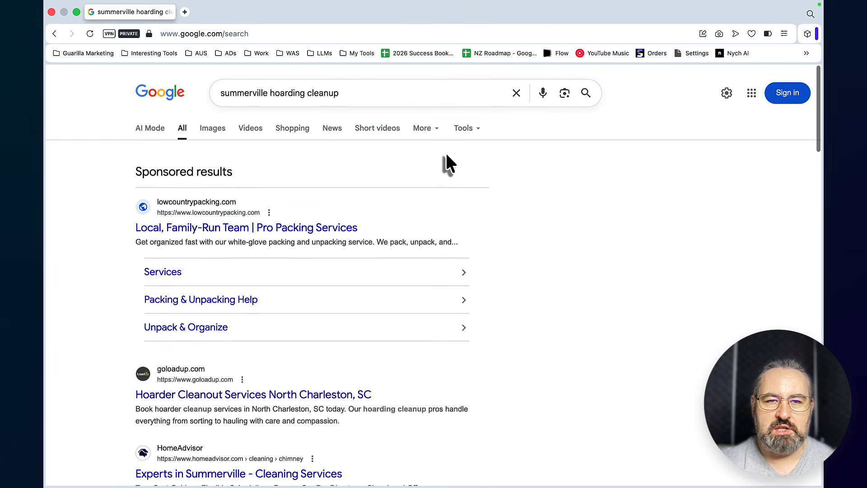
{"action": "scroll", "coordinate": [361, 190], "scroll_direction": "down", "scroll_amount": 5}
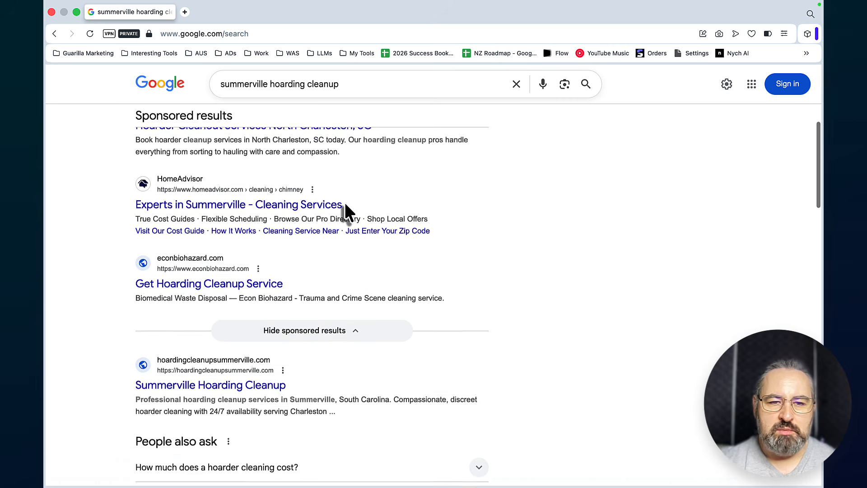
{"action": "scroll", "coordinate": [344, 204], "scroll_direction": "down", "scroll_amount": 3}
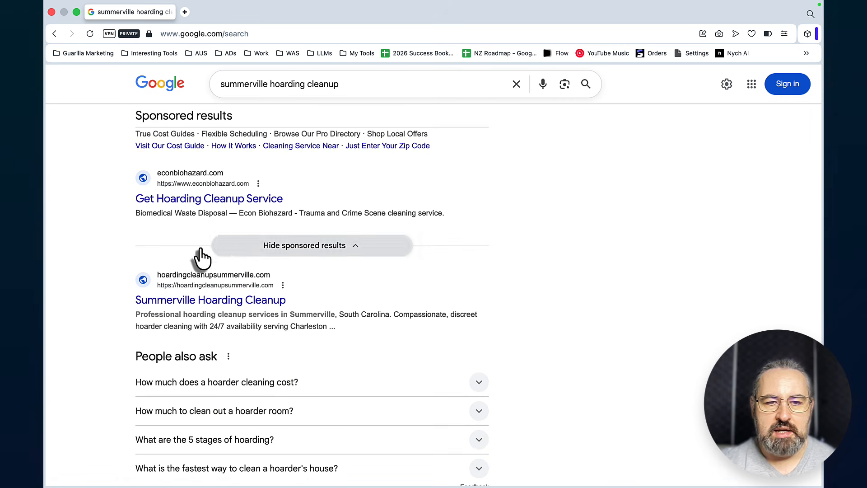
{"action": "left_click", "coordinate": [232, 302]}
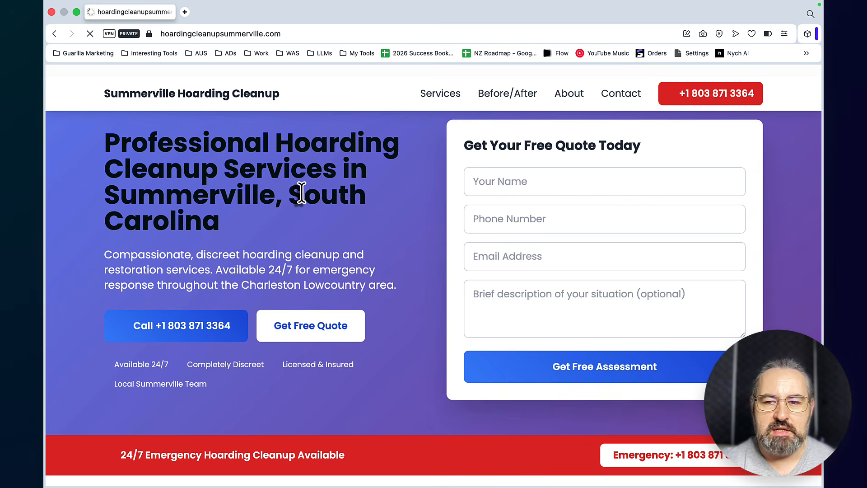
Examine the content of the Summerville Hoarding Cleanup home page, including its service areas and pricing sections
{"action": "scroll", "coordinate": [301, 193], "scroll_direction": "down", "scroll_amount": 8}
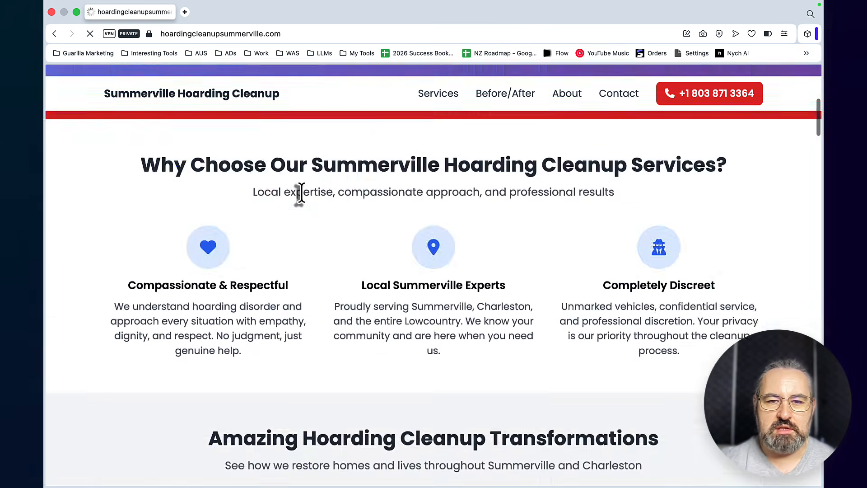
{"action": "scroll", "coordinate": [302, 193], "scroll_direction": "down", "scroll_amount": 15}
{"action": "scroll", "coordinate": [405, 141], "scroll_direction": "down", "scroll_amount": 20}
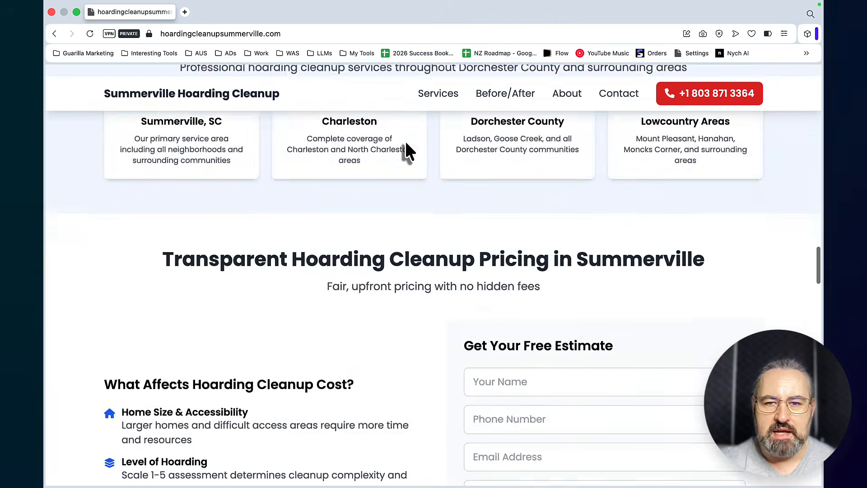
{"action": "scroll", "coordinate": [405, 140], "scroll_direction": "down", "scroll_amount": 20}
{"action": "scroll", "coordinate": [405, 139], "scroll_direction": "up", "scroll_amount": 20}
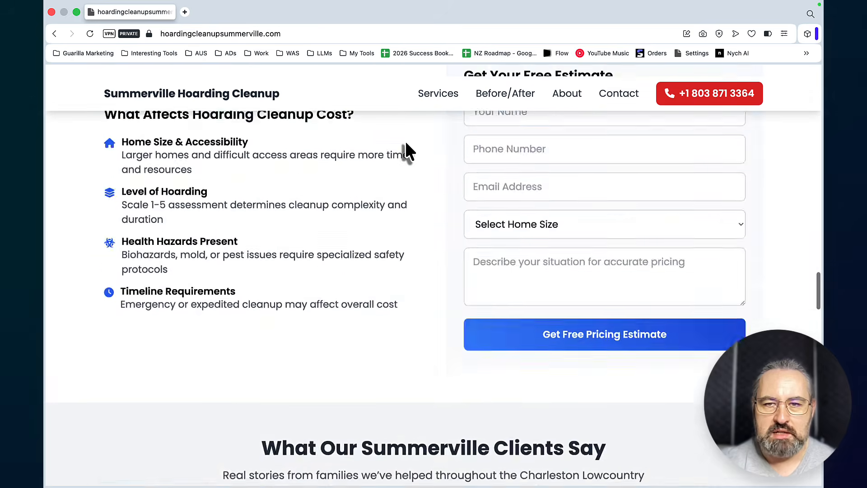
{"action": "scroll", "coordinate": [405, 140], "scroll_direction": "up", "scroll_amount": 20}
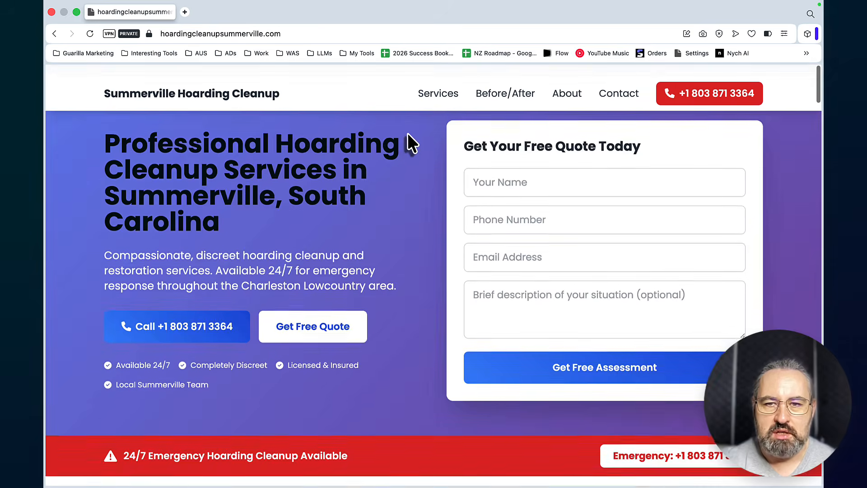
Follow the one-page site's Services, Before/After and Contact navigation links to see where each one leads
{"action": "left_click", "coordinate": [450, 94]}
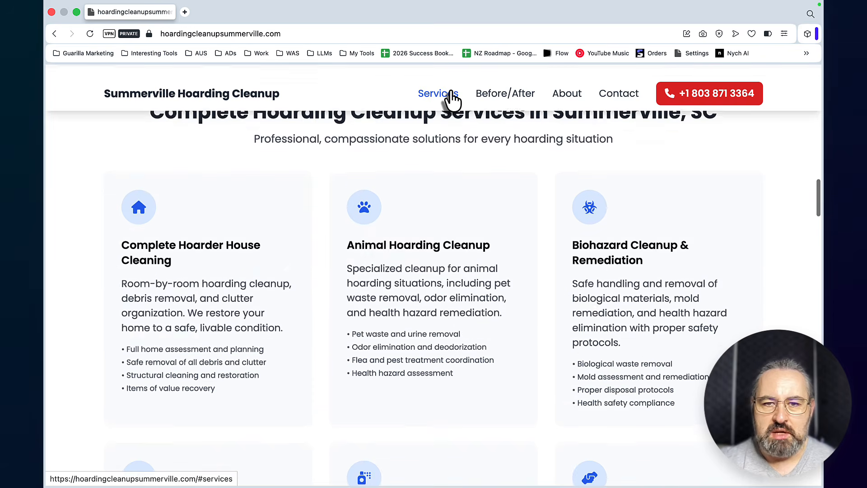
{"action": "left_click", "coordinate": [504, 95]}
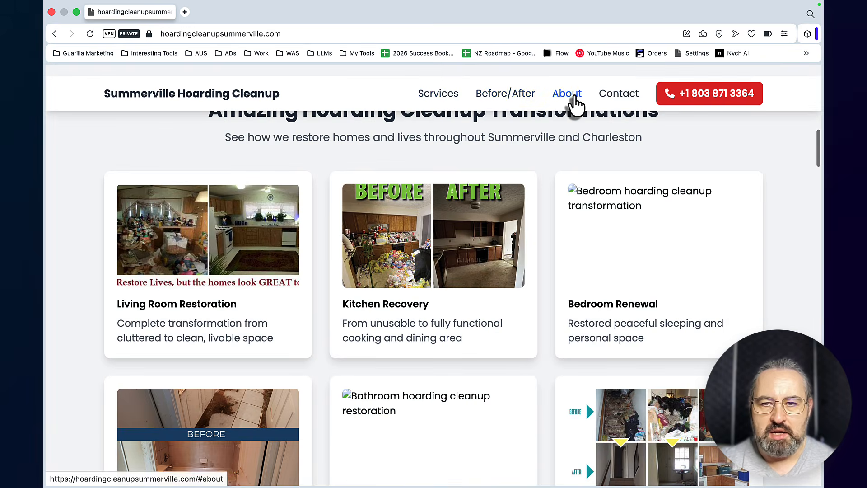
{"action": "left_click", "coordinate": [615, 96]}
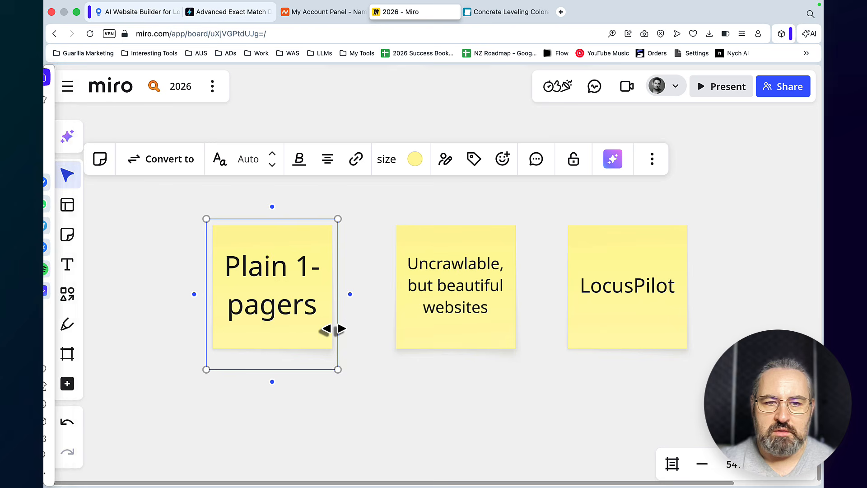
On the Miro board, make the text of the "Plain 1-pagers" sticky note bold
{"action": "double_click", "coordinate": [280, 299]}
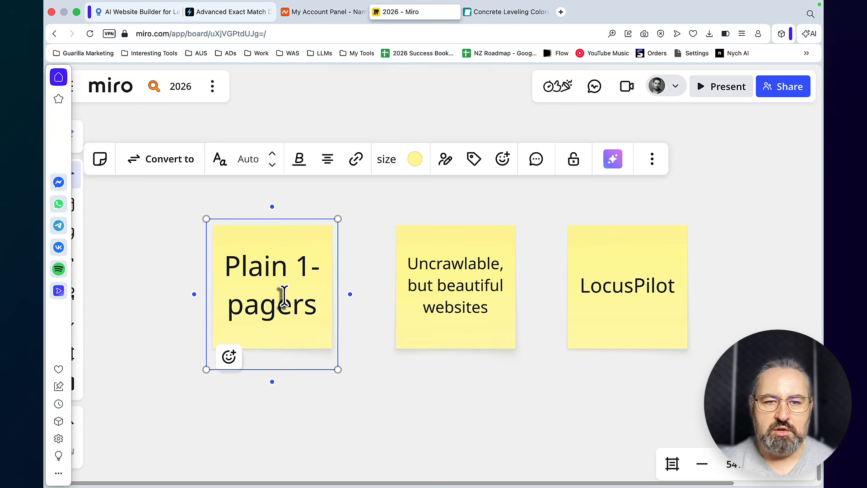
{"action": "key", "text": "super+a"}
{"action": "key", "text": "super+b"}
{"action": "left_click", "coordinate": [429, 413]}
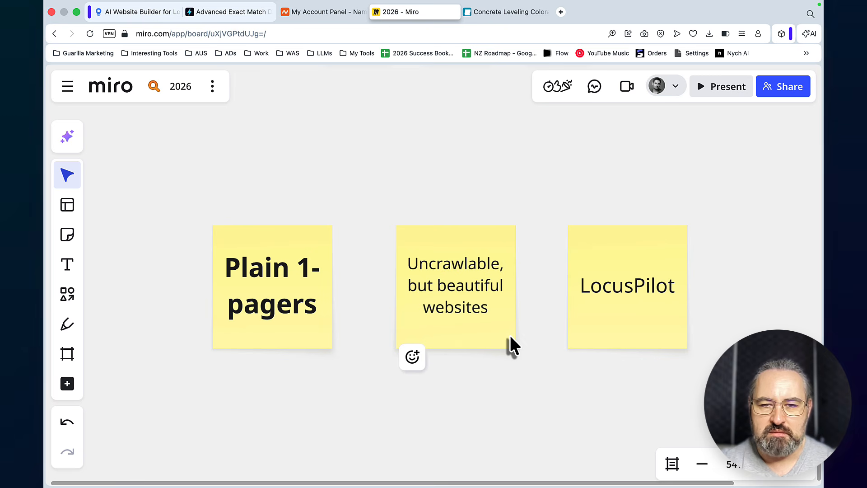
Review the Perplexity answer on why websites built with Lovable or Base44 are bad for SEO
{"action": "left_click", "coordinate": [472, 305]}
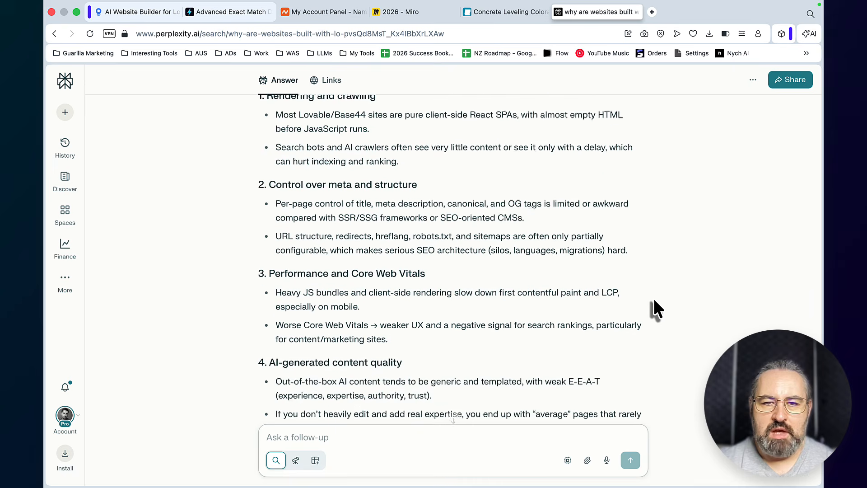
{"action": "scroll", "coordinate": [653, 298], "scroll_direction": "up", "scroll_amount": 3}
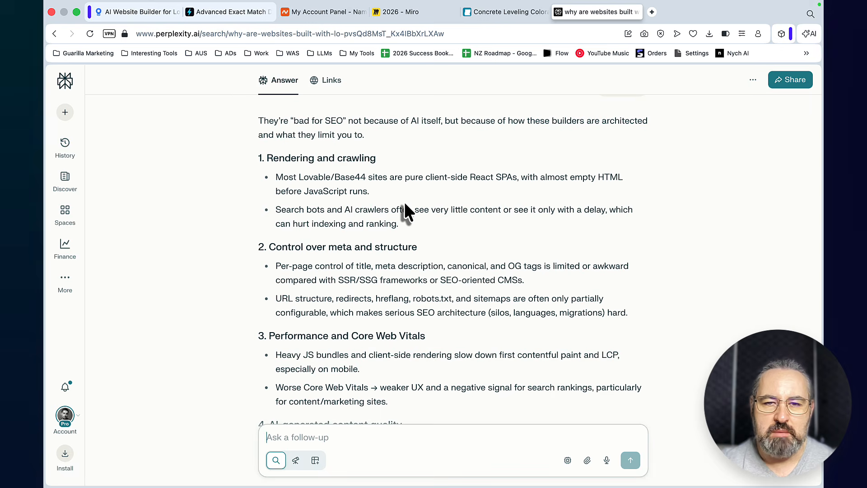
Return to the Miro board and select the "LocusPilot" sticky note
{"action": "left_click", "coordinate": [400, 12]}
{"action": "left_click", "coordinate": [582, 372]}
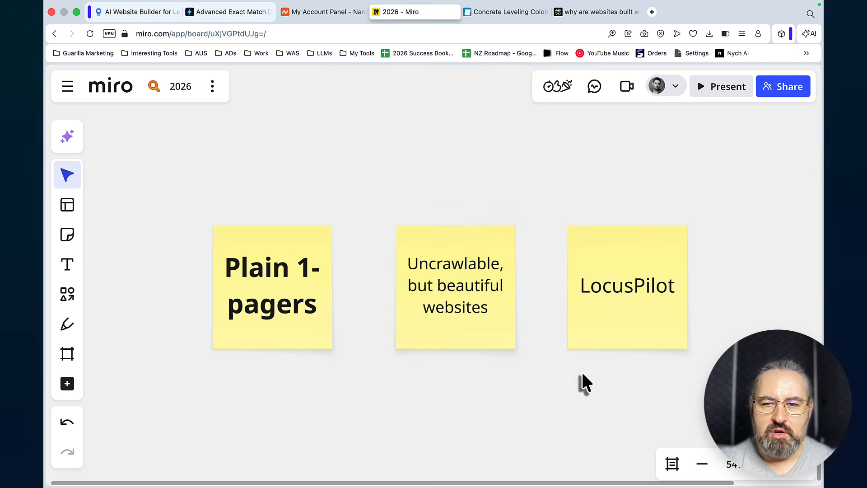
{"action": "left_click", "coordinate": [618, 348]}
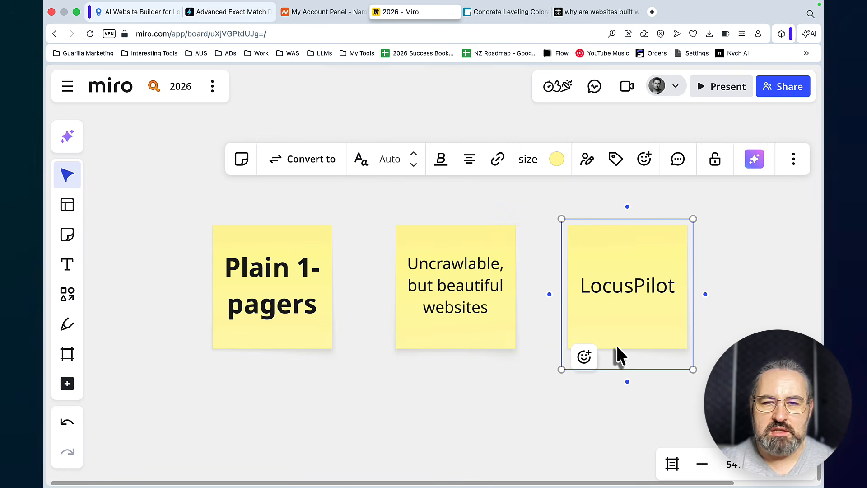
Switch to the Colorado Springs Leveling site and review its Concrete Leveling page and Service Areas page down to the footer
{"action": "left_click", "coordinate": [501, 12]}
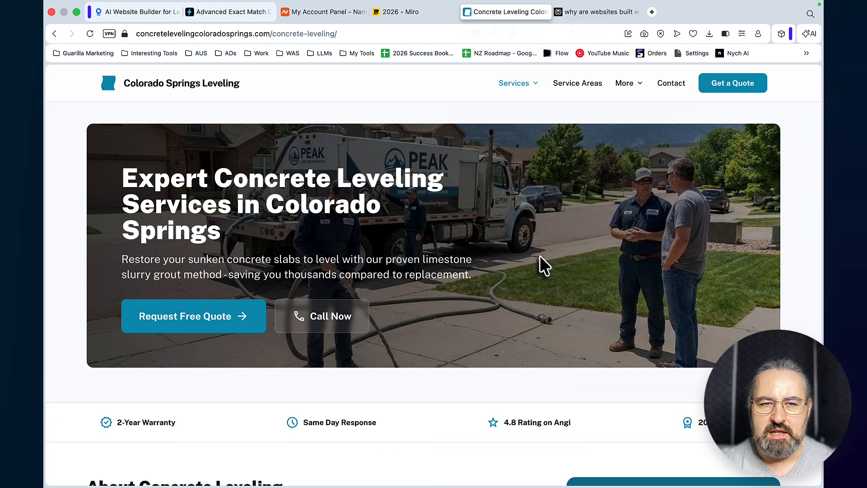
{"action": "scroll", "coordinate": [453, 170], "scroll_direction": "down", "scroll_amount": 20}
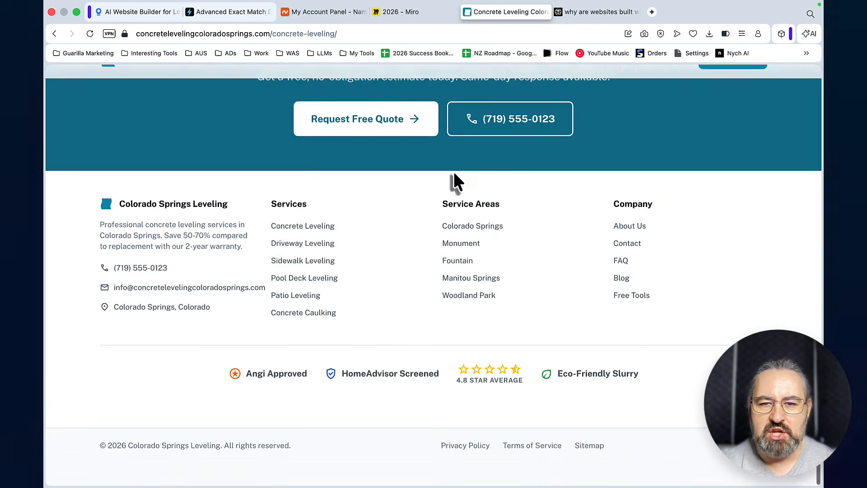
{"action": "scroll", "coordinate": [453, 171], "scroll_direction": "up", "scroll_amount": 5}
{"action": "scroll", "coordinate": [453, 173], "scroll_direction": "up", "scroll_amount": 20}
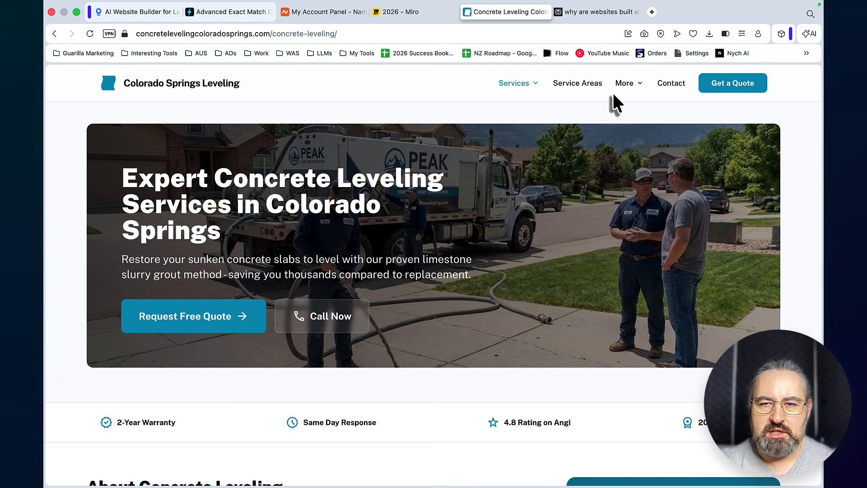
{"action": "left_click", "coordinate": [573, 85]}
{"action": "scroll", "coordinate": [607, 178], "scroll_direction": "down", "scroll_amount": 20}
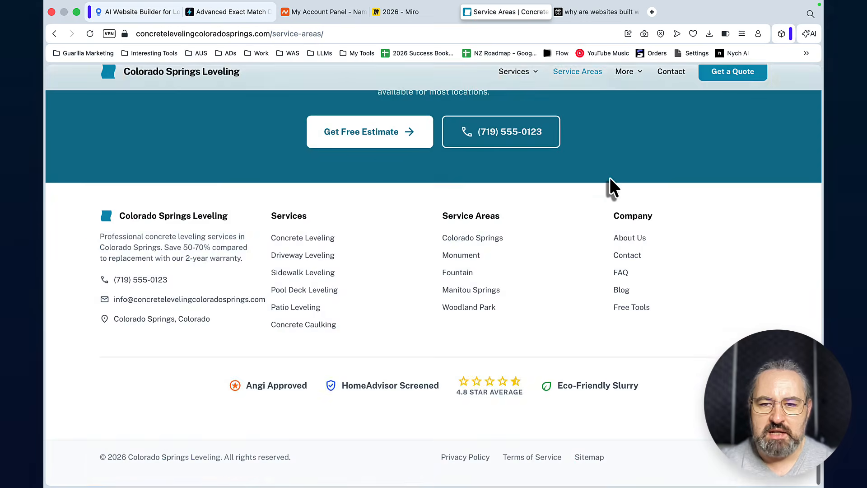
Open the Colorado Springs Leveling site's About page, review it down to the footer, and return to the site's home page
{"action": "scroll", "coordinate": [610, 178], "scroll_direction": "up", "scroll_amount": 20}
{"action": "mouse_move", "coordinate": [628, 85]}
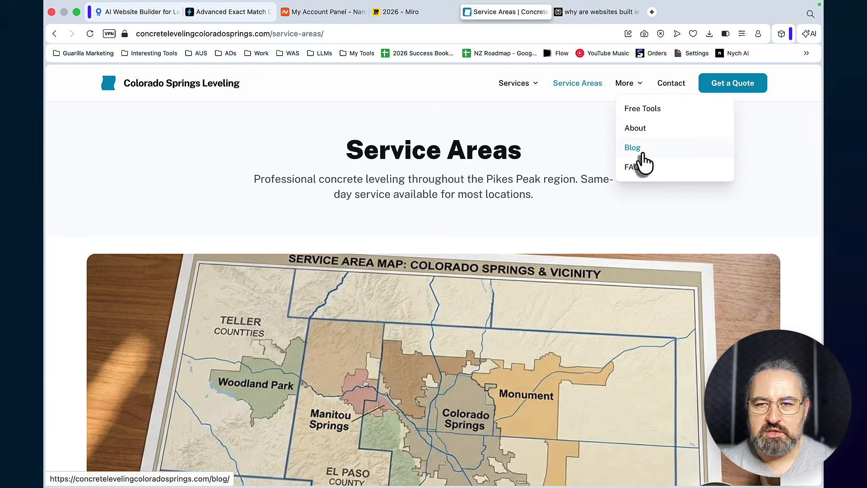
{"action": "left_click", "coordinate": [636, 129]}
{"action": "scroll", "coordinate": [648, 224], "scroll_direction": "down", "scroll_amount": 7}
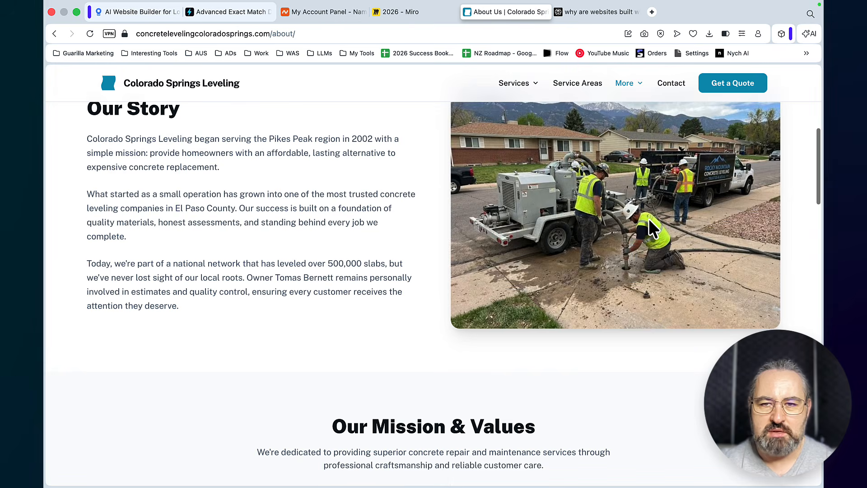
{"action": "scroll", "coordinate": [611, 251], "scroll_direction": "down", "scroll_amount": 7}
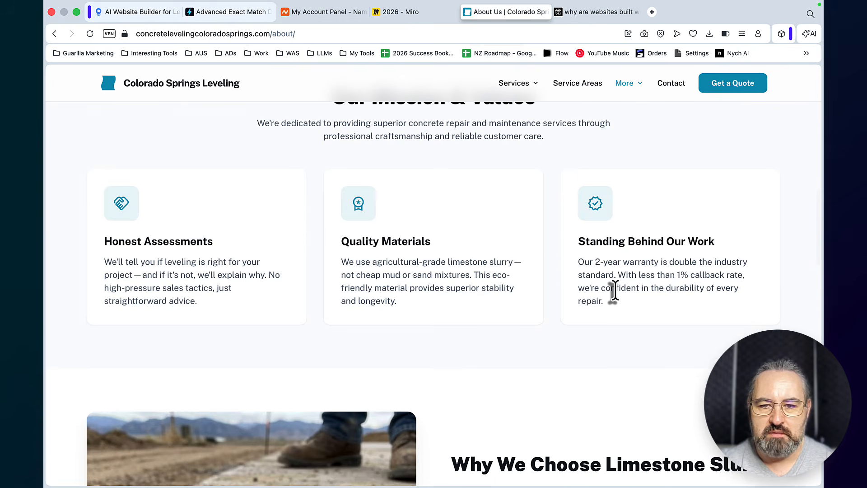
{"action": "scroll", "coordinate": [615, 292], "scroll_direction": "down", "scroll_amount": 20}
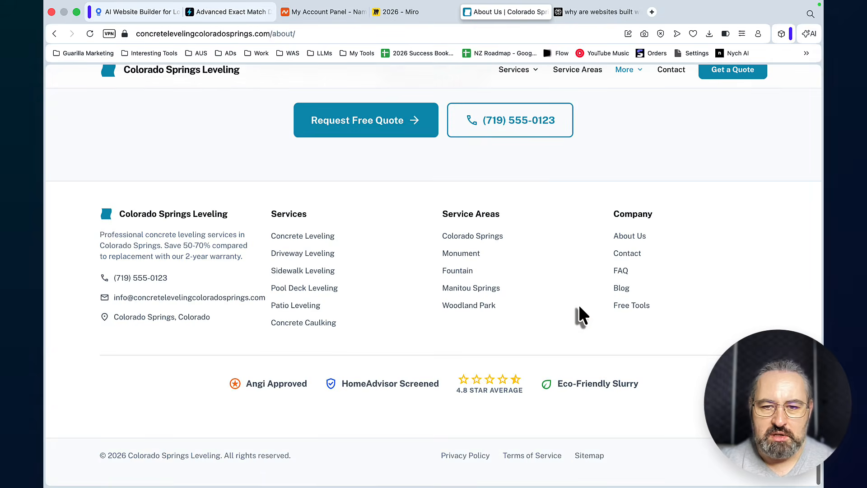
{"action": "scroll", "coordinate": [579, 308], "scroll_direction": "up", "scroll_amount": 20}
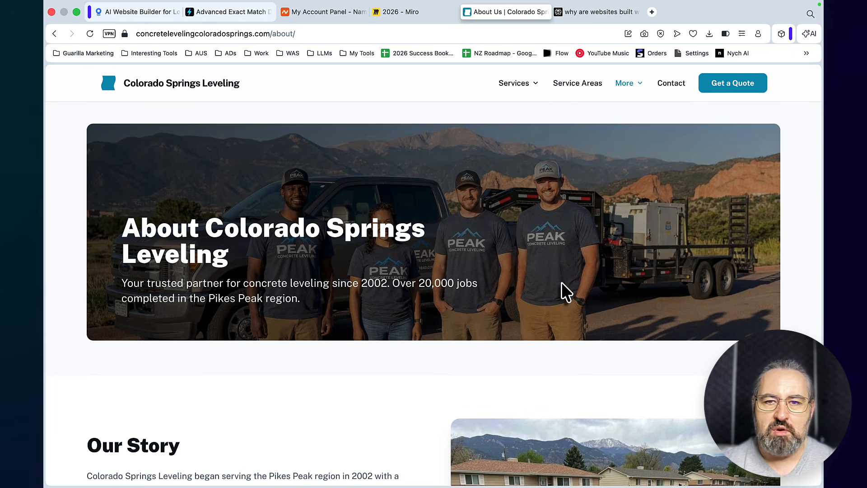
{"action": "left_click", "coordinate": [177, 86]}
Switch to LocusPilot and view its EMDStriker partner offer page alongside the EMD Striker dashboard
{"action": "key", "text": "super+1"}
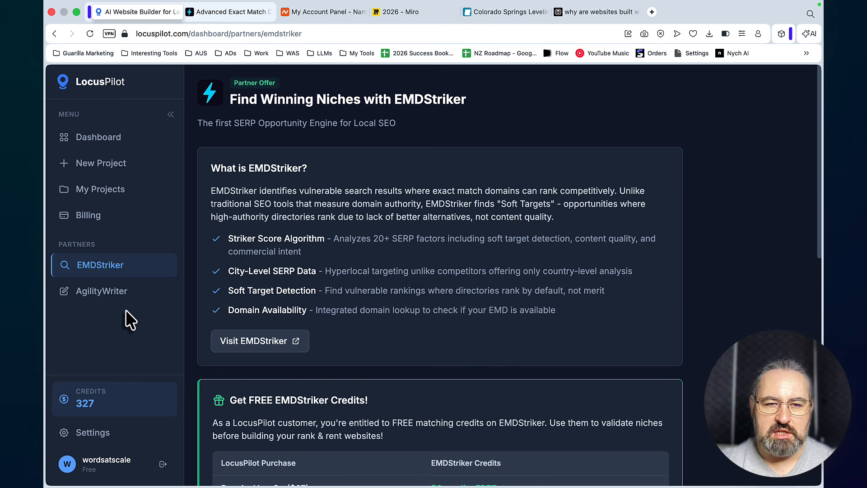
{"action": "left_click", "coordinate": [230, 13]}
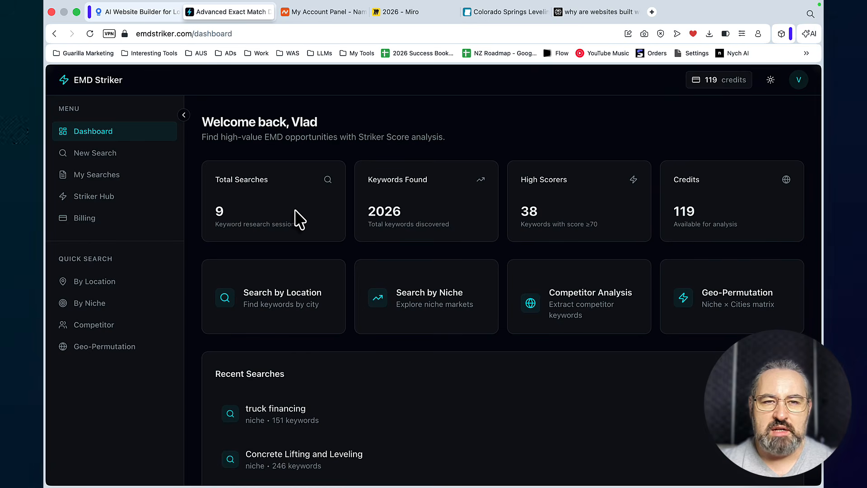
{"action": "left_click", "coordinate": [156, 11]}
{"action": "left_click", "coordinate": [234, 12]}
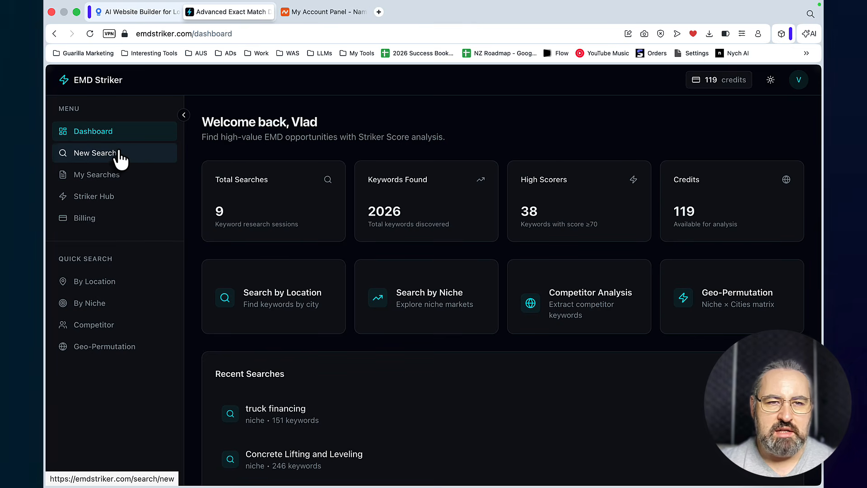
{"action": "left_click", "coordinate": [136, 13]}
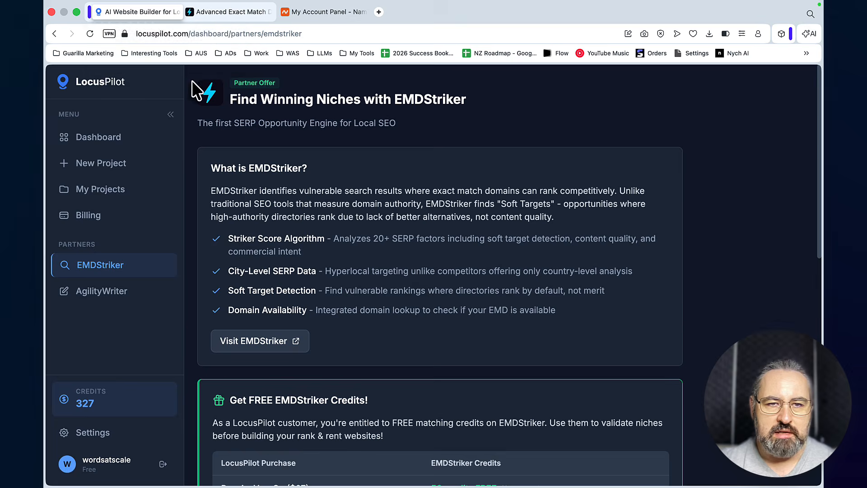
Switch to EMD Striker and open the Search by Niche form for a new search
{"action": "left_click", "coordinate": [219, 11]}
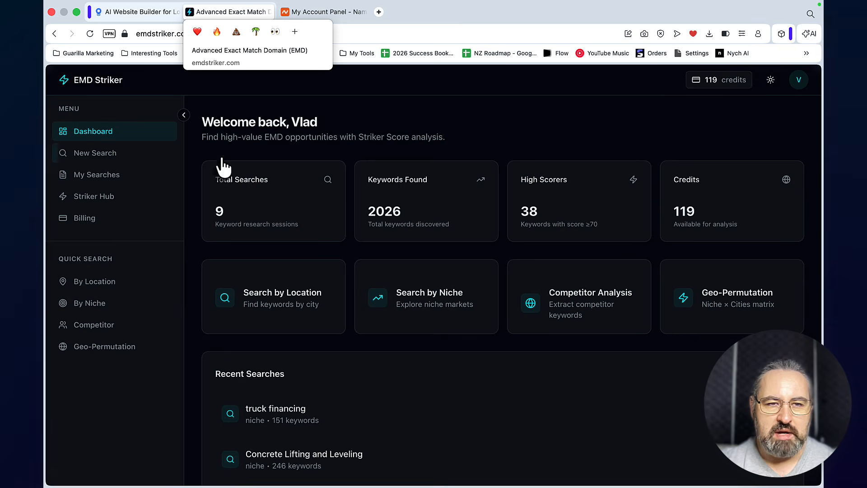
{"action": "left_click", "coordinate": [111, 158]}
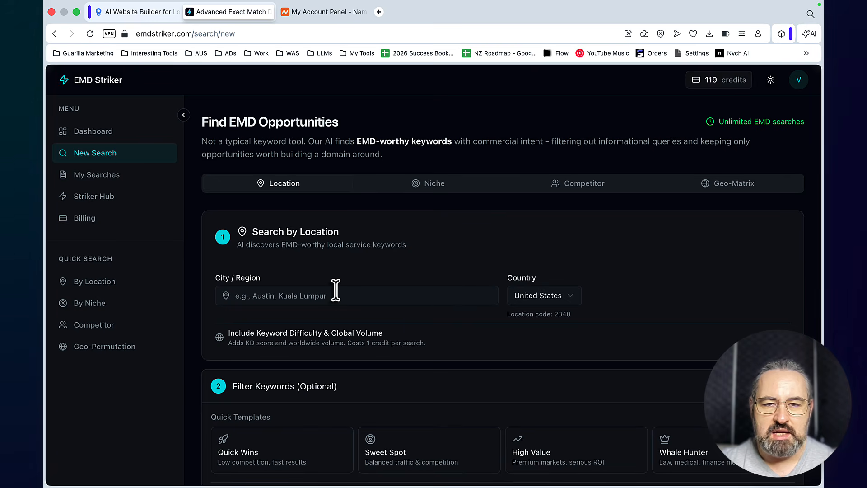
{"action": "left_click", "coordinate": [434, 186]}
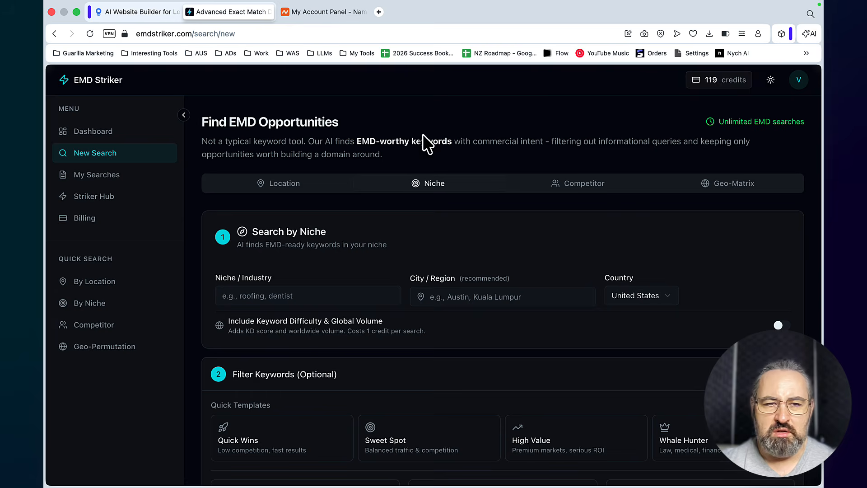
Open the saved "Concrete Lifting and Leveling" search and look over its keyword list
{"action": "left_click", "coordinate": [89, 178]}
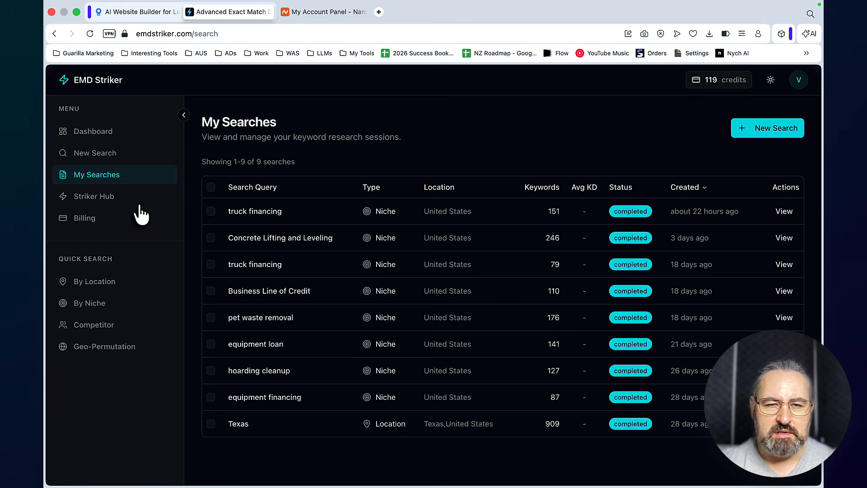
{"action": "left_click", "coordinate": [256, 241]}
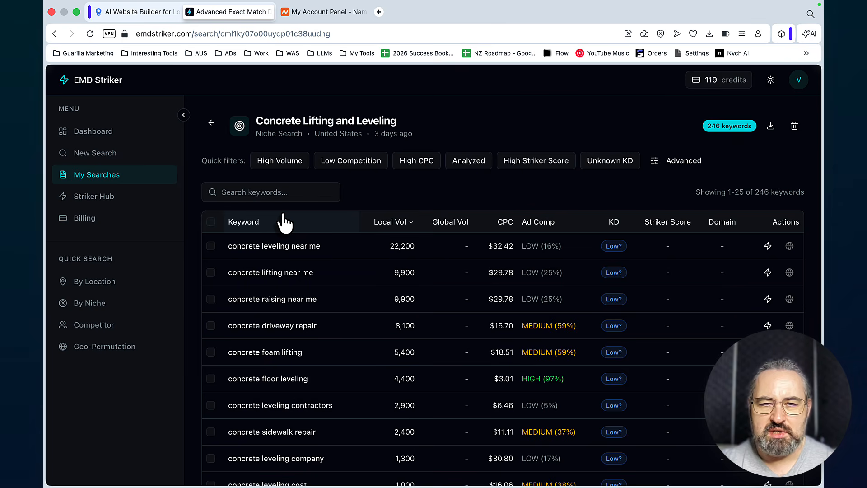
{"action": "scroll", "coordinate": [337, 316], "scroll_direction": "down", "scroll_amount": 3}
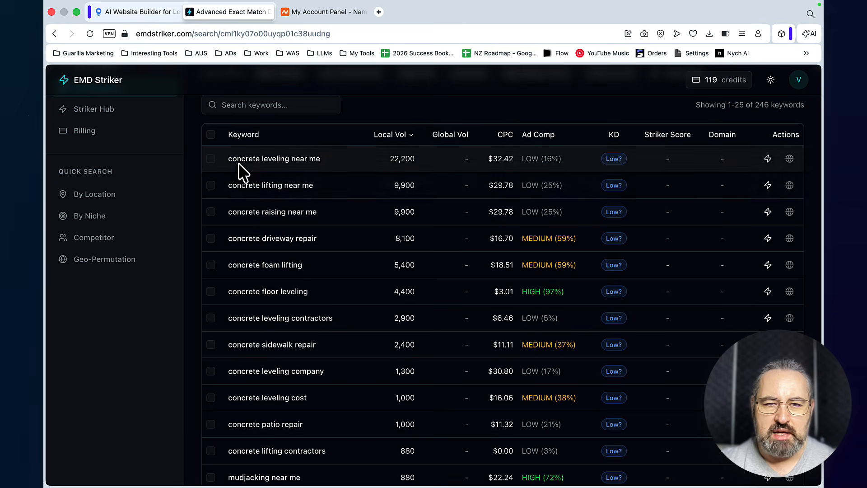
{"action": "scroll", "coordinate": [309, 181], "scroll_direction": "up", "scroll_amount": 3}
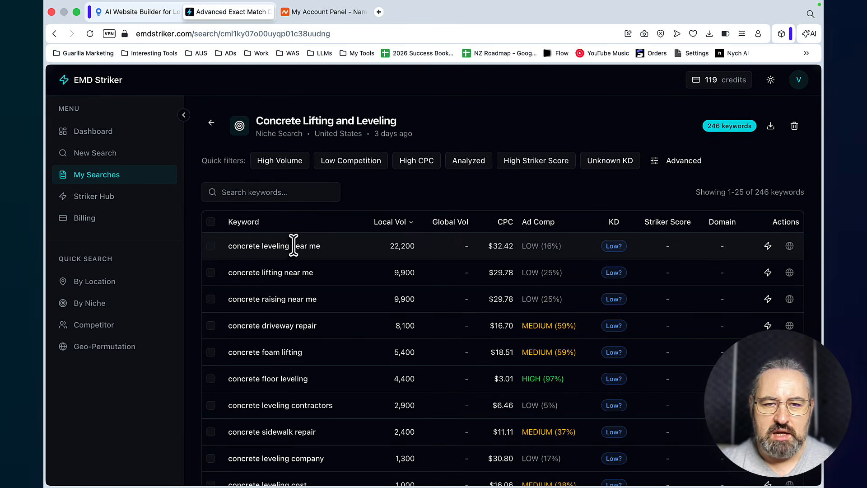
Filter the keyword list by "concrete leveling" copied from the first keyword and sort it by Striker Score, highest first
{"action": "left_click_drag", "start_coordinate": [290, 246], "coordinate": [227, 248]}
{"action": "key", "text": "super+c"}
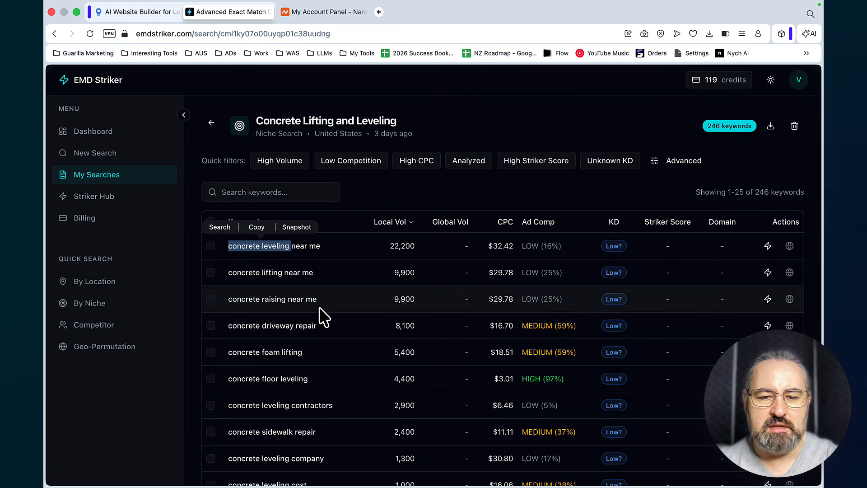
{"action": "left_click", "coordinate": [257, 226]}
{"action": "left_click", "coordinate": [253, 192]}
{"action": "key", "text": "super+v"}
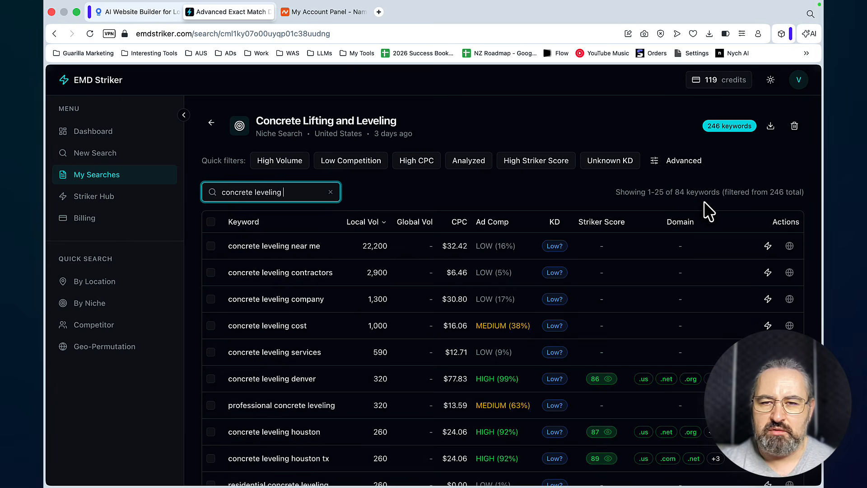
{"action": "left_click", "coordinate": [615, 231]}
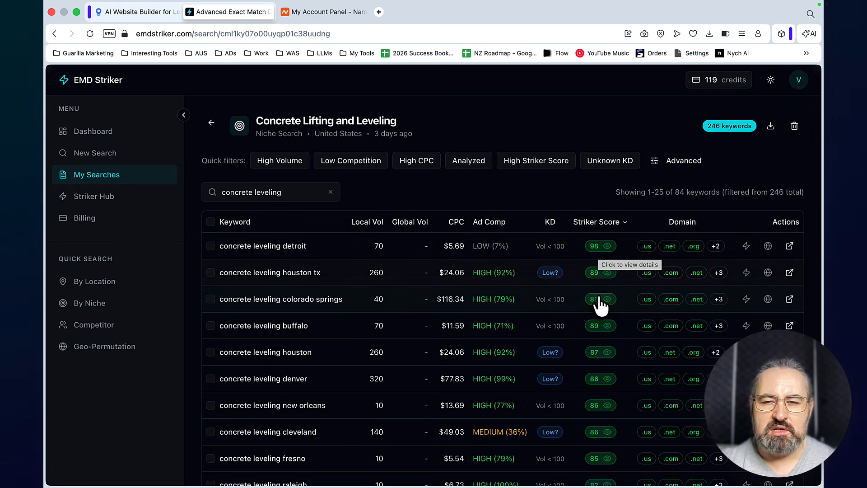
Examine the Striker Score analysis of "concrete leveling detroit", including its top 10 results and AI Insights, and close it
{"action": "left_click", "coordinate": [602, 248]}
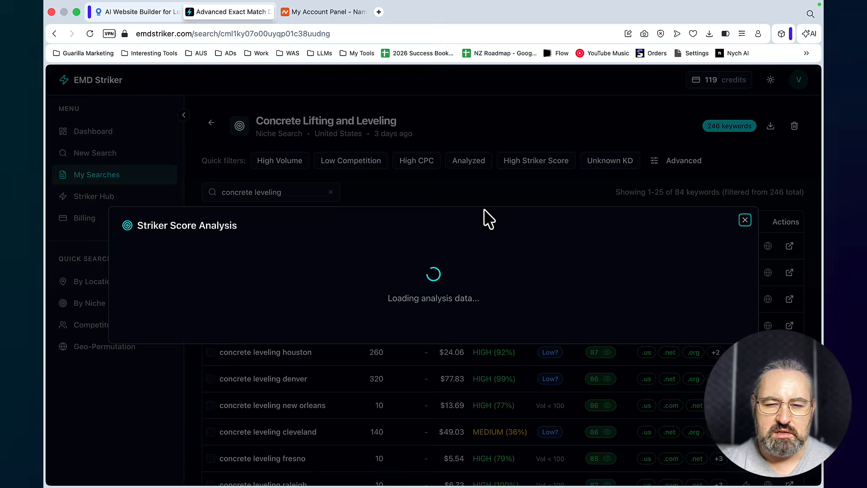
{"action": "scroll", "coordinate": [341, 316], "scroll_direction": "down", "scroll_amount": 8}
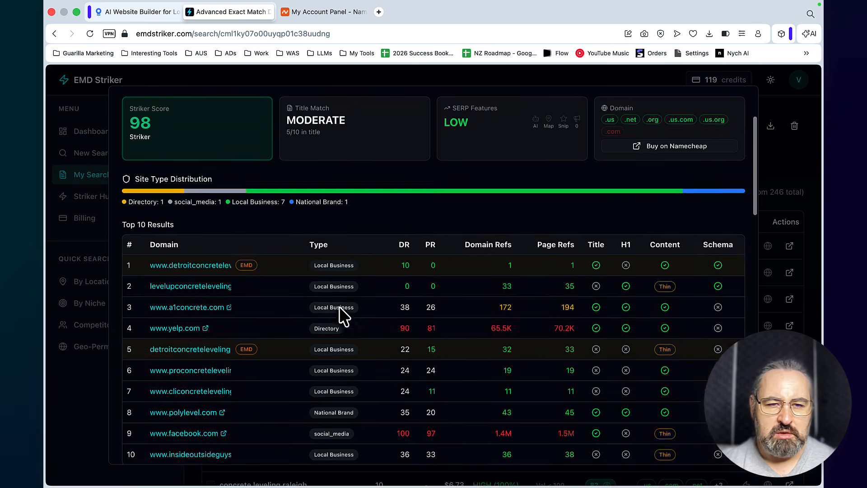
{"action": "left_click", "coordinate": [174, 252]}
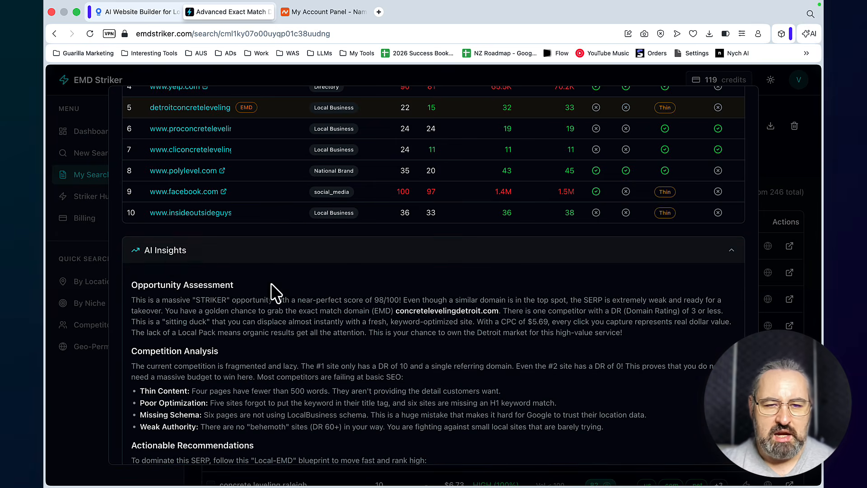
{"action": "scroll", "coordinate": [171, 271], "scroll_direction": "down", "scroll_amount": 1}
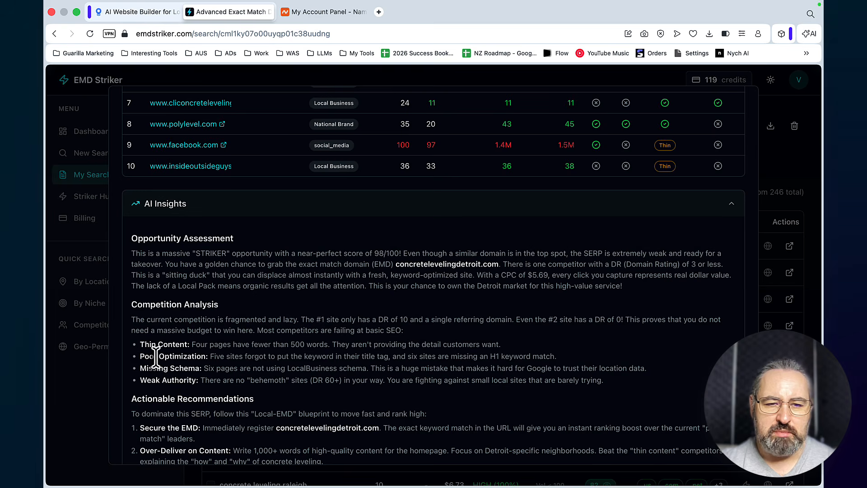
{"action": "scroll", "coordinate": [483, 313], "scroll_direction": "up", "scroll_amount": 6}
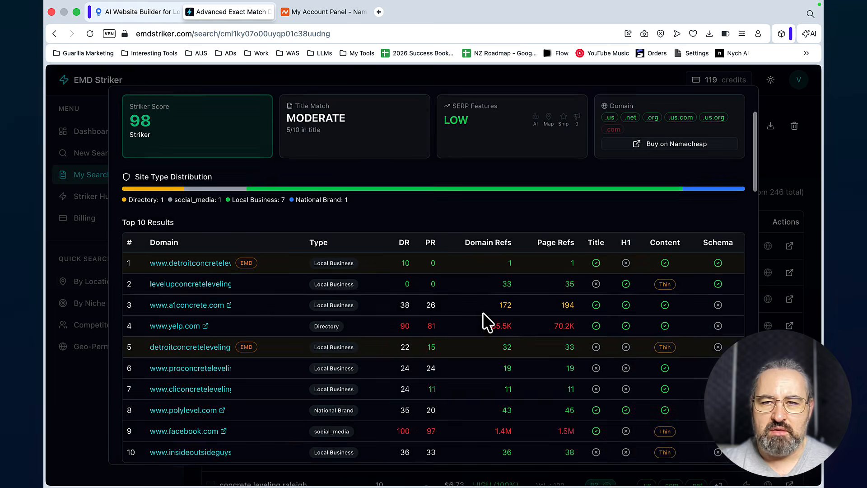
{"action": "scroll", "coordinate": [484, 312], "scroll_direction": "up", "scroll_amount": 3}
{"action": "left_click", "coordinate": [743, 98]}
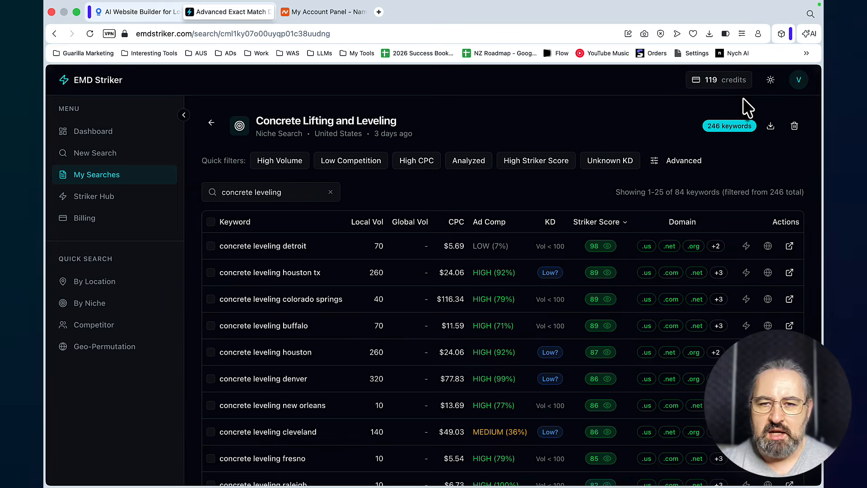
Select all keywords on the page to show the bulk analysis and domain check options, and clear the selection
{"action": "left_click", "coordinate": [211, 222]}
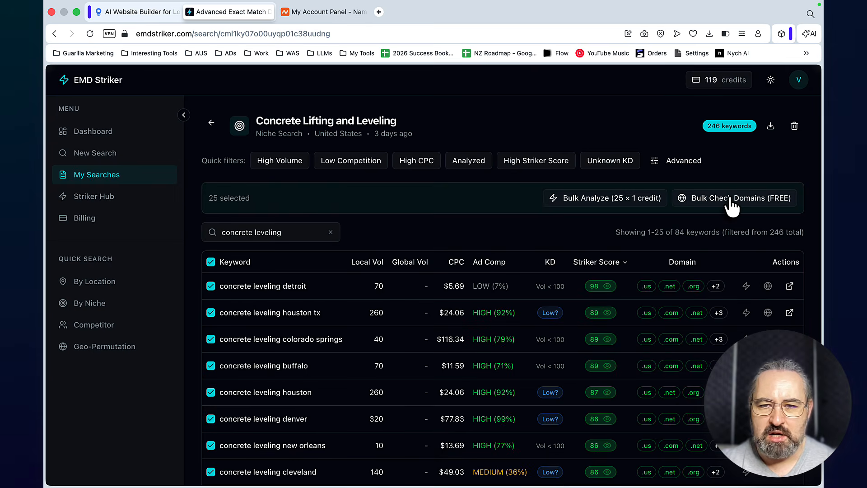
{"action": "left_click", "coordinate": [210, 262]}
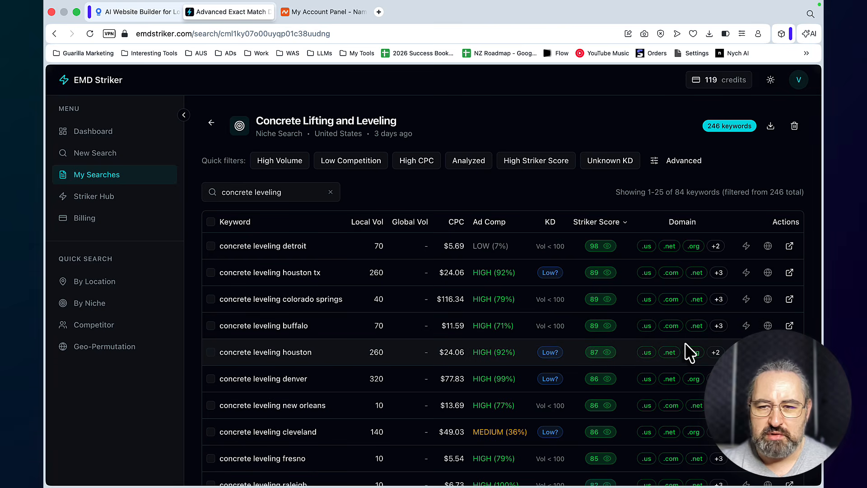
Look up concretelevelingbuffalo.com on Namecheap, add it to the cart and complete its 1-year domain registration
{"action": "left_click", "coordinate": [768, 326]}
{"action": "left_click", "coordinate": [687, 225]}
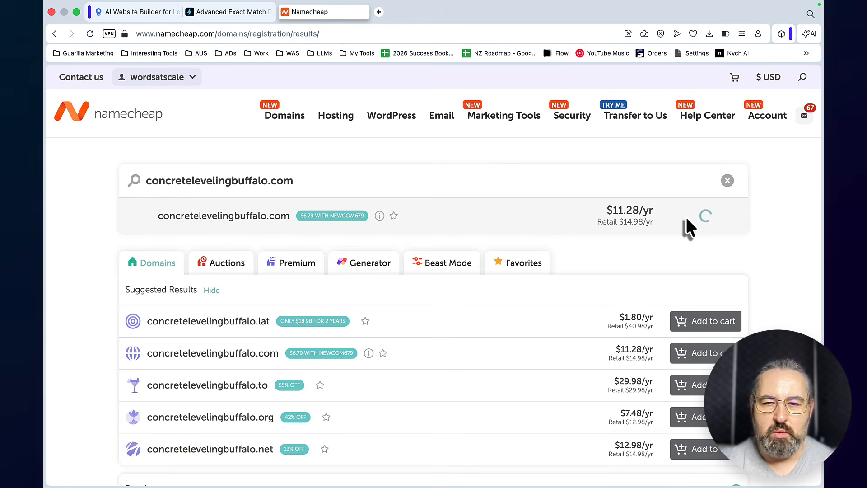
{"action": "left_click", "coordinate": [691, 464]}
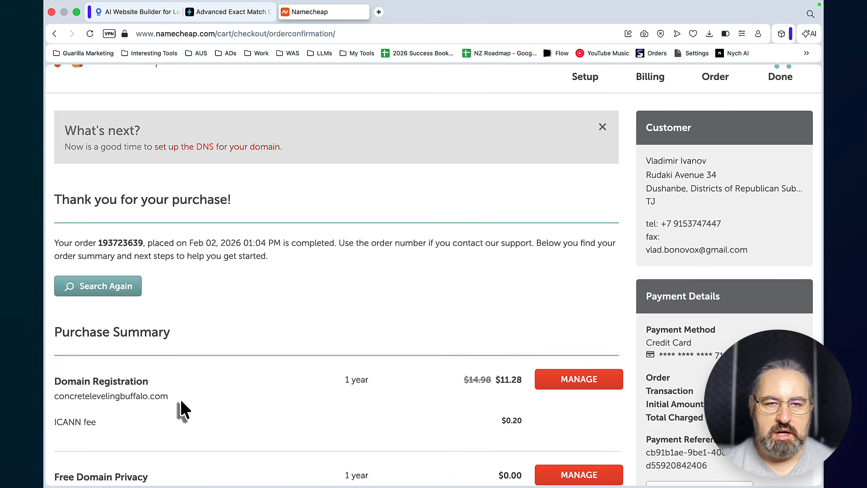
Return to EMD Striker and look through the city-specific "concrete leveling" keywords and their Striker Scores
{"action": "left_click", "coordinate": [230, 11]}
{"action": "scroll", "coordinate": [413, 198], "scroll_direction": "down", "scroll_amount": 8}
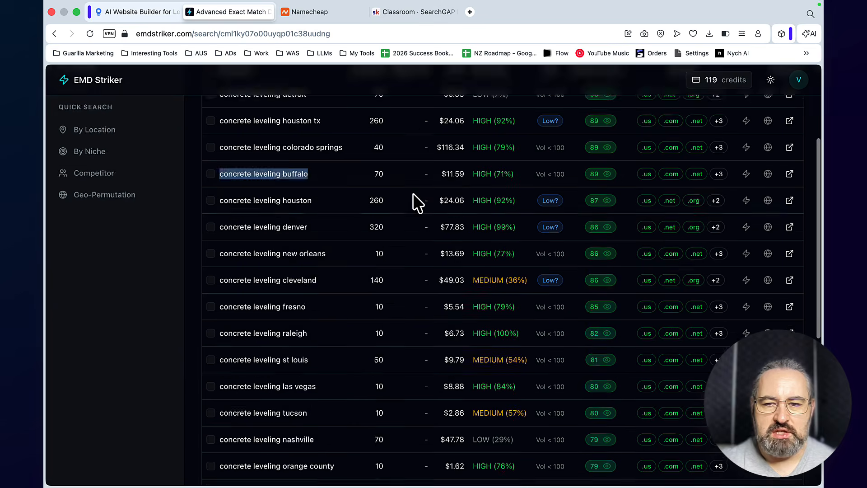
{"action": "scroll", "coordinate": [412, 199], "scroll_direction": "up", "scroll_amount": 8}
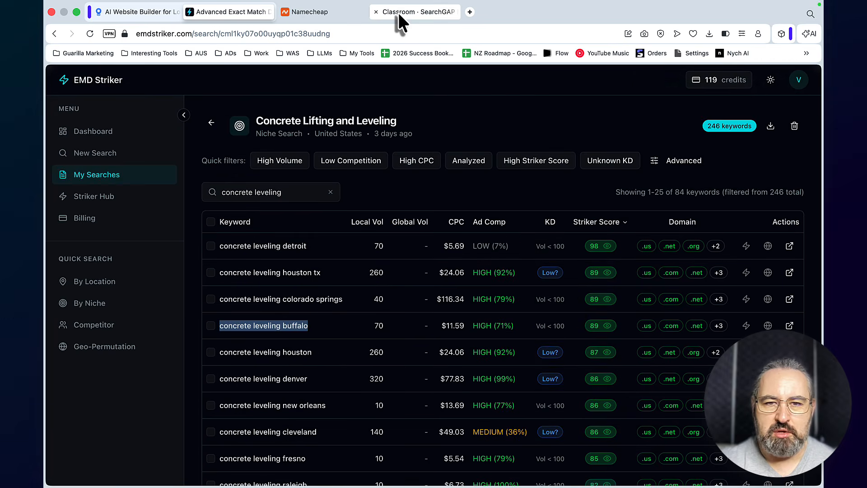
Browse the courses in the SearchGAP Method classroom on Skool down to Local SEO Outranking Academy, and return to EMD Striker
{"action": "left_click", "coordinate": [398, 12]}
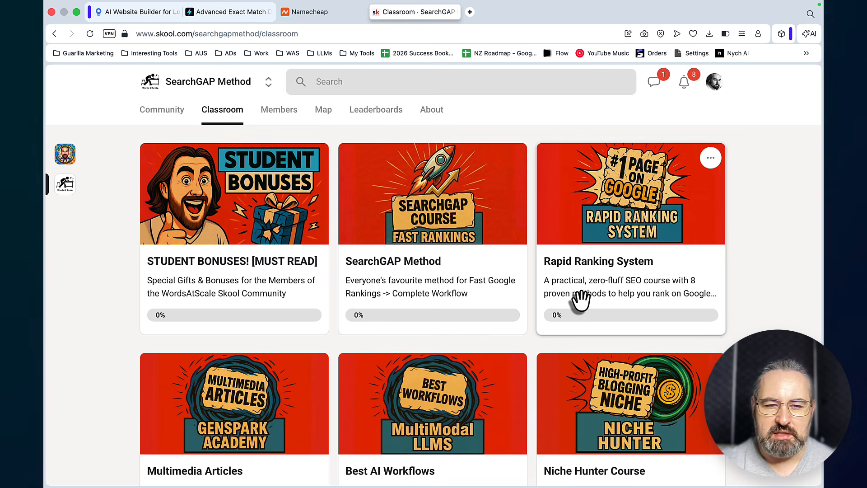
{"action": "scroll", "coordinate": [581, 300], "scroll_direction": "down", "scroll_amount": 2}
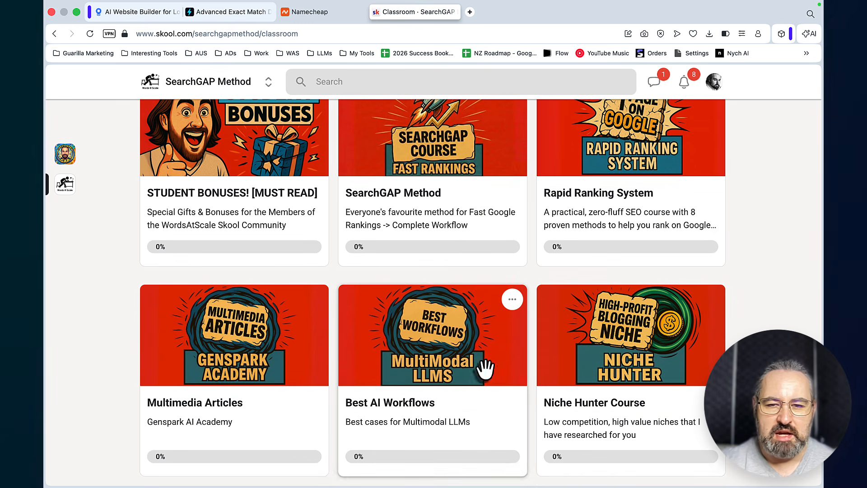
{"action": "scroll", "coordinate": [604, 382], "scroll_direction": "down", "scroll_amount": 5}
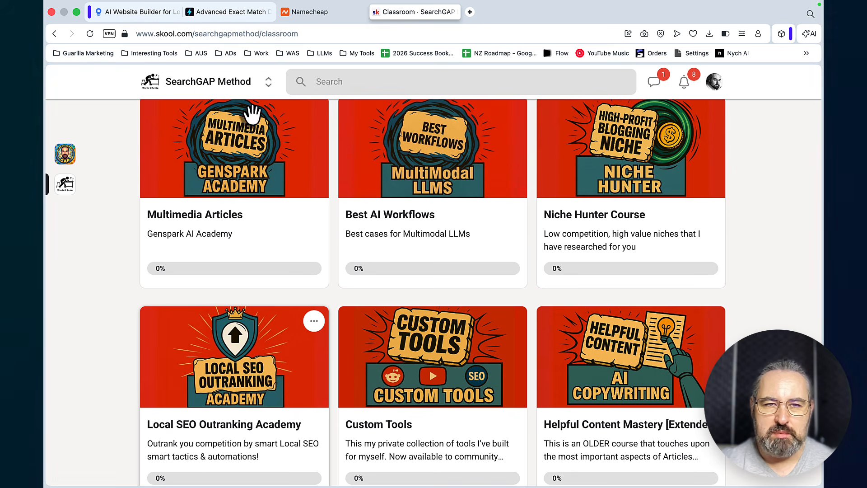
{"action": "left_click", "coordinate": [229, 12]}
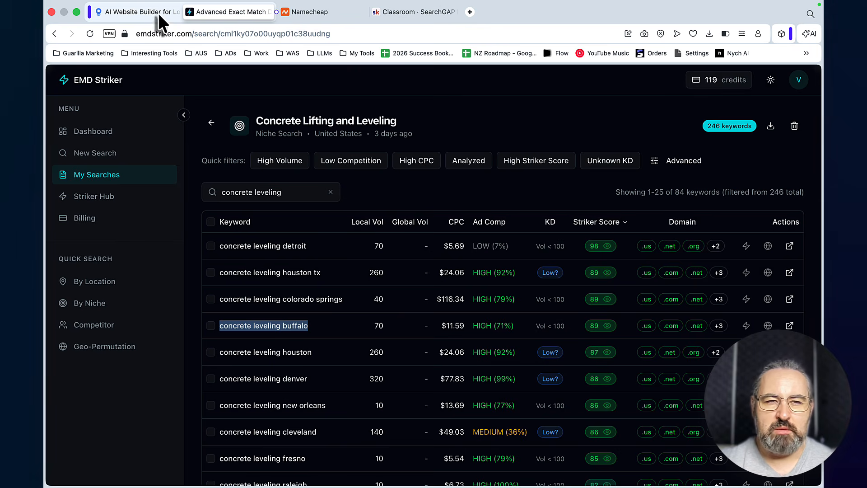
Switch to LocusPilot, start a new project with the business name Concrete Leveling Buffalo, and briefly open the AI business research form
{"action": "left_click", "coordinate": [144, 10]}
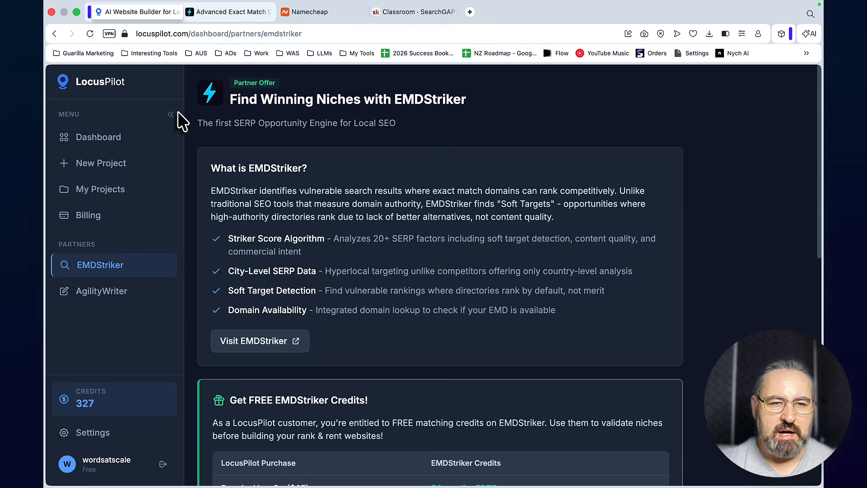
{"action": "left_click", "coordinate": [92, 167]}
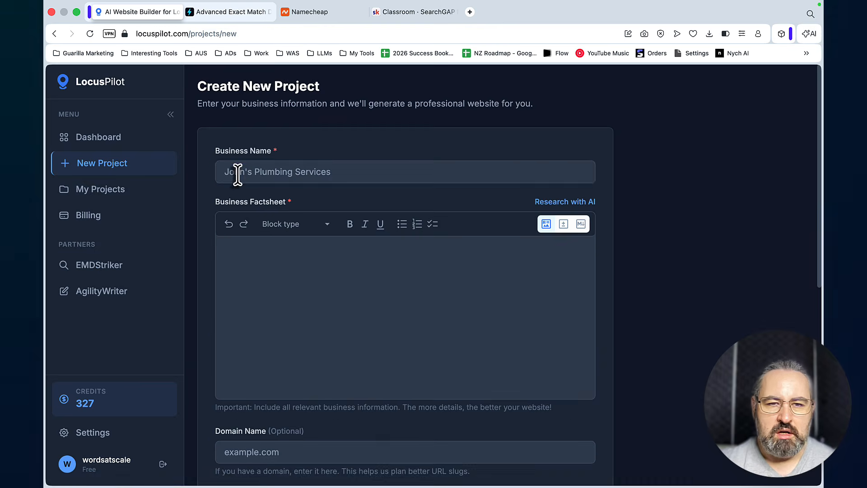
{"action": "left_click", "coordinate": [238, 174]}
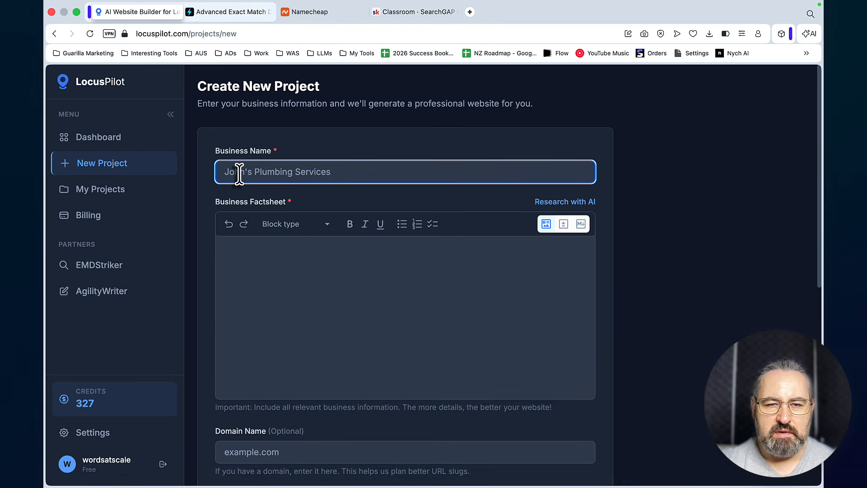
{"action": "type", "text": "Concrete Leveling Buffalo"}
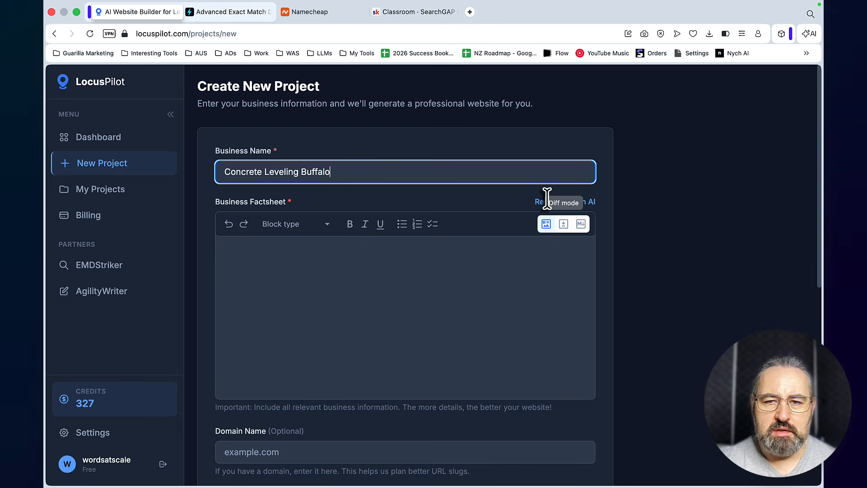
{"action": "left_click", "coordinate": [568, 204]}
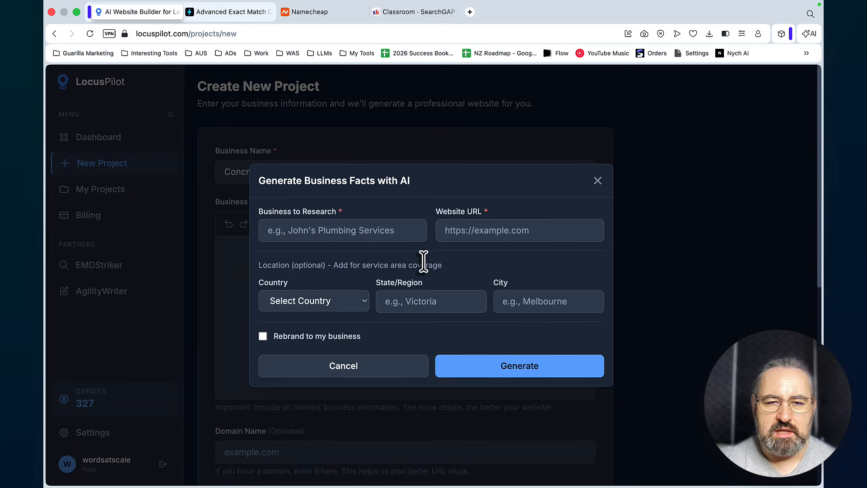
{"action": "key", "text": "Escape"}
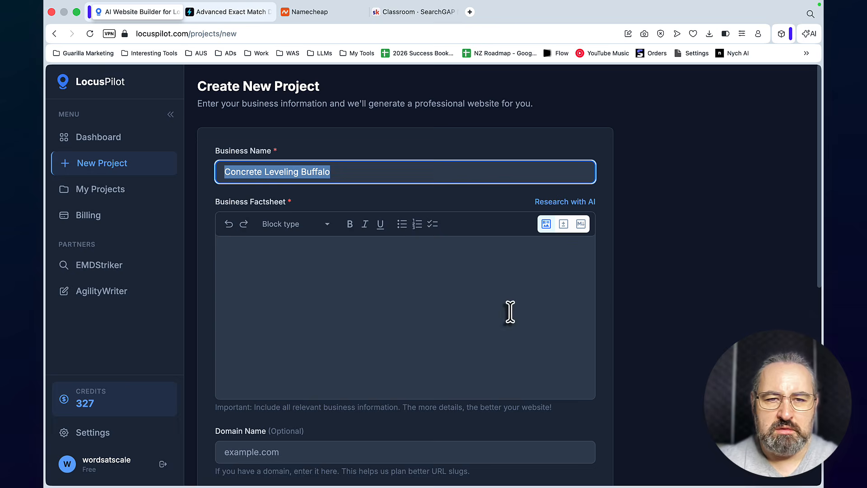
Switch to Chrome and run a Nightwatch Search Simulator search for "Concrete Leveling Buffalo" with United States and English
{"action": "left_click", "coordinate": [602, 466]}
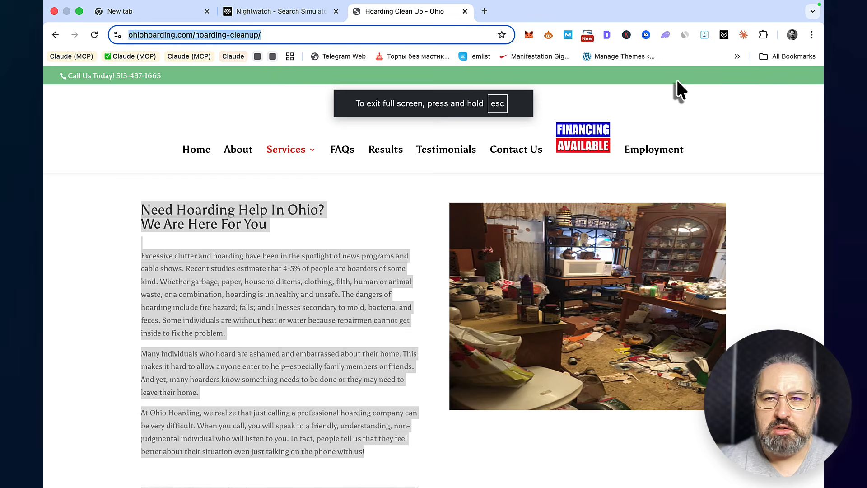
{"action": "left_click", "coordinate": [723, 33]}
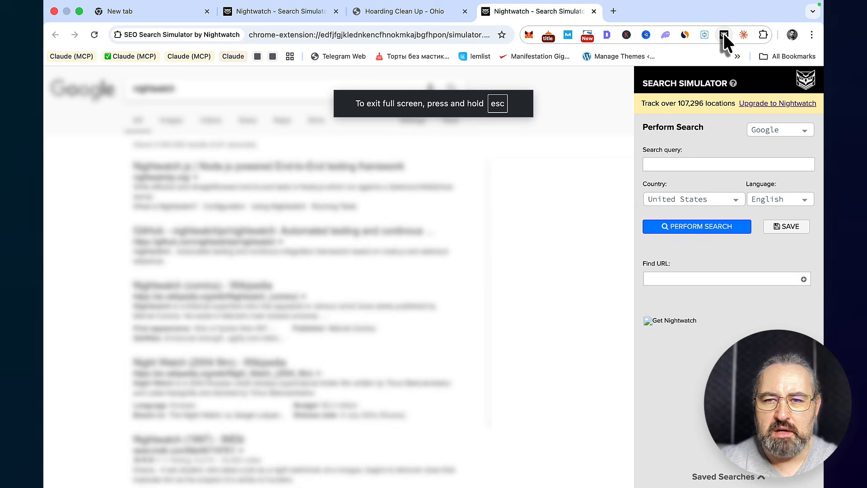
{"action": "left_click", "coordinate": [672, 165]}
{"action": "type", "text": "Concrete Leveling Buffalo"}
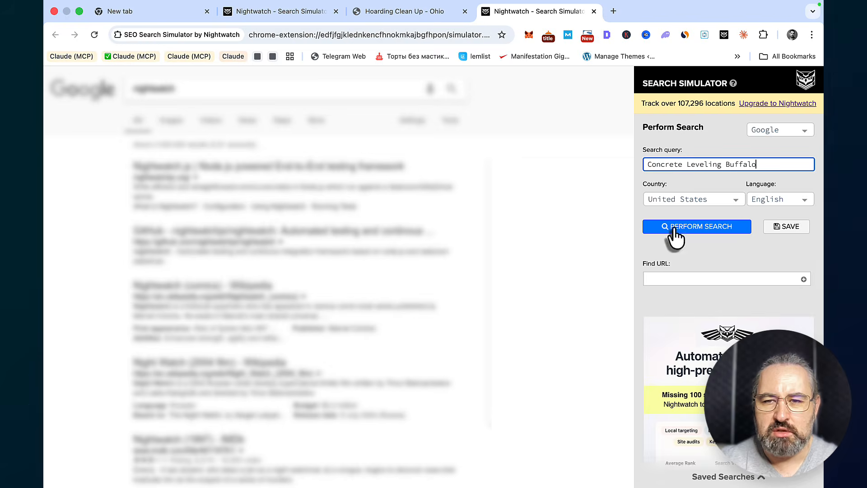
{"action": "left_click", "coordinate": [676, 228]}
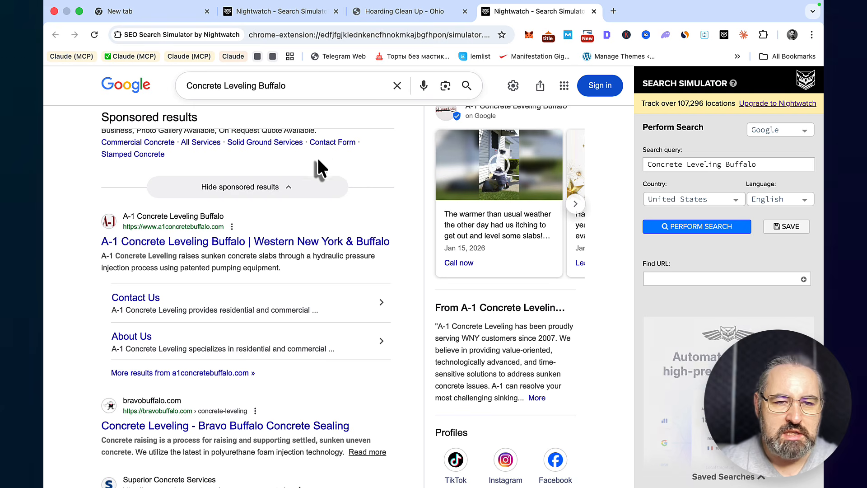
Open the A-1 Concrete Leveling Buffalo website from the search results, select its web address and look through its home page
{"action": "left_click", "coordinate": [162, 247]}
{"action": "left_click", "coordinate": [276, 34]}
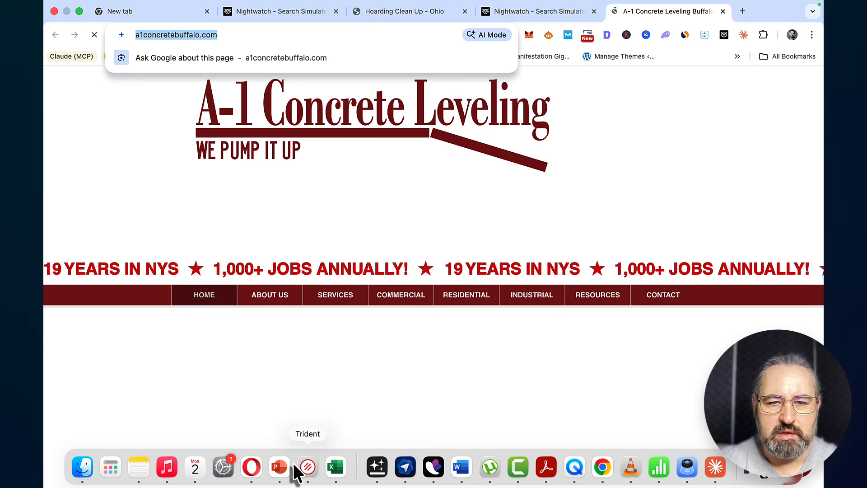
{"action": "scroll", "coordinate": [438, 289], "scroll_direction": "down", "scroll_amount": 15}
{"action": "scroll", "coordinate": [451, 266], "scroll_direction": "up", "scroll_amount": 15}
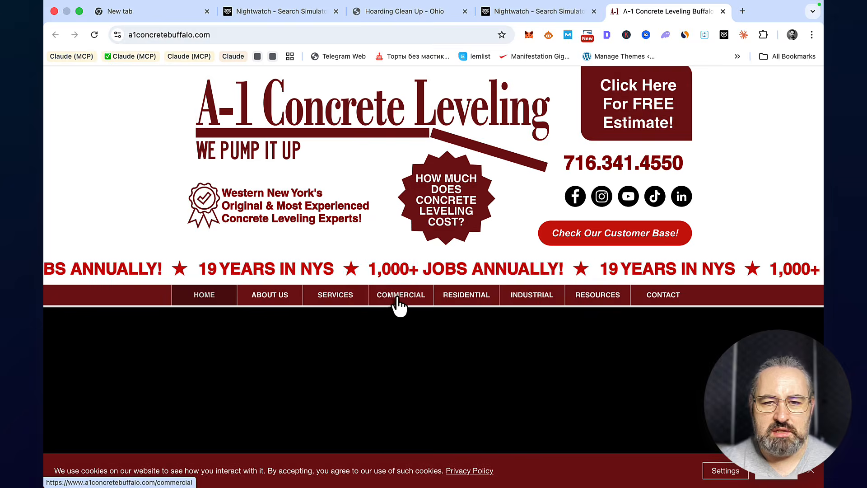
{"action": "mouse_move", "coordinate": [598, 299]}
{"action": "scroll", "coordinate": [501, 303], "scroll_direction": "down", "scroll_amount": 10}
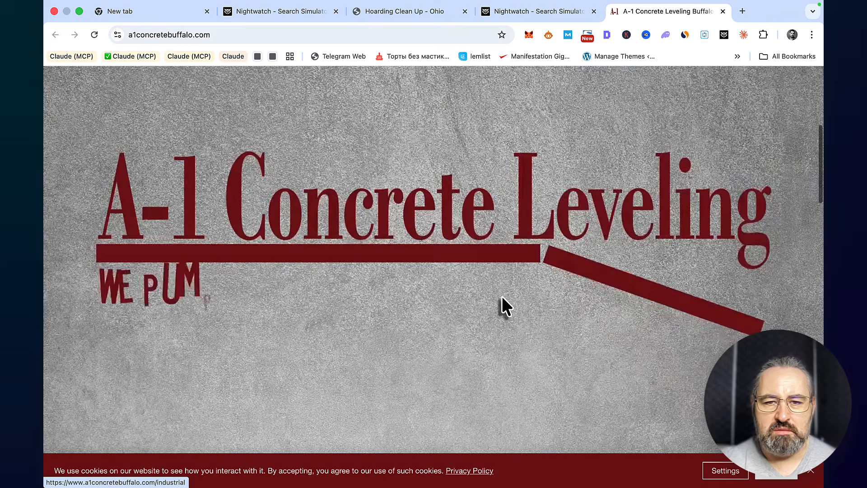
{"action": "scroll", "coordinate": [502, 296], "scroll_direction": "down", "scroll_amount": 10}
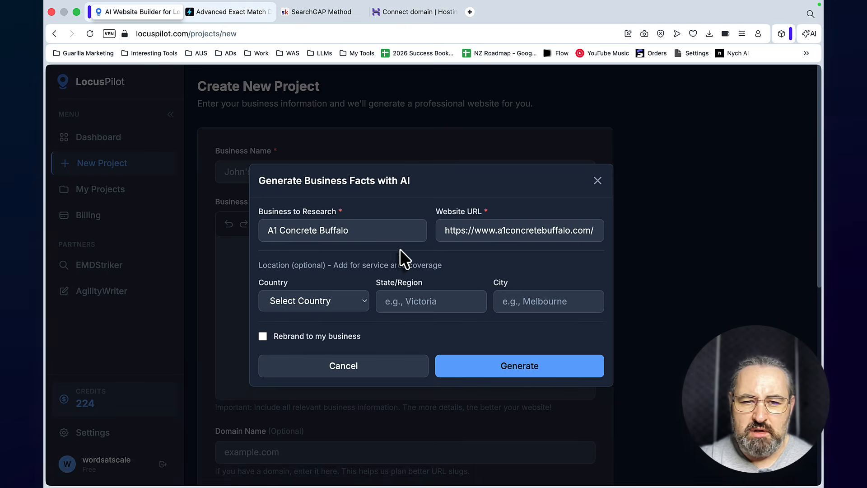
Set the AI research location to United States, New Yirk, Buffalo, and enable rebranding to the own business
{"action": "left_click", "coordinate": [362, 305]}
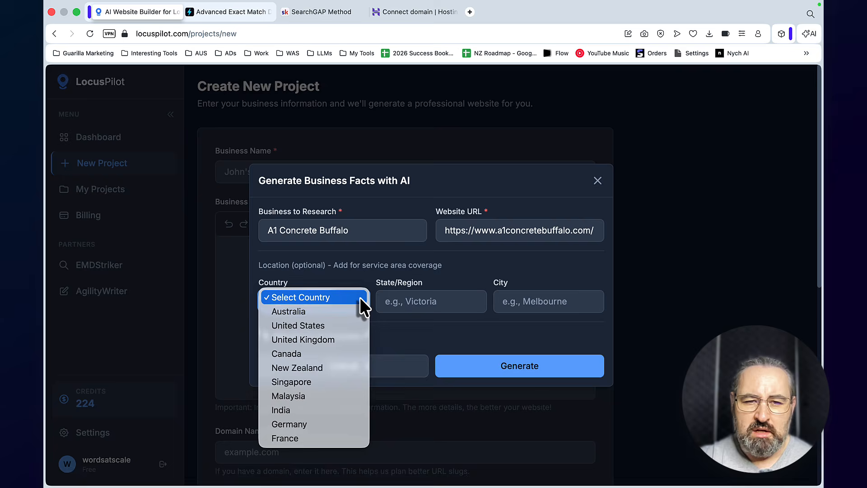
{"action": "left_click", "coordinate": [312, 326]}
{"action": "left_click", "coordinate": [423, 302]}
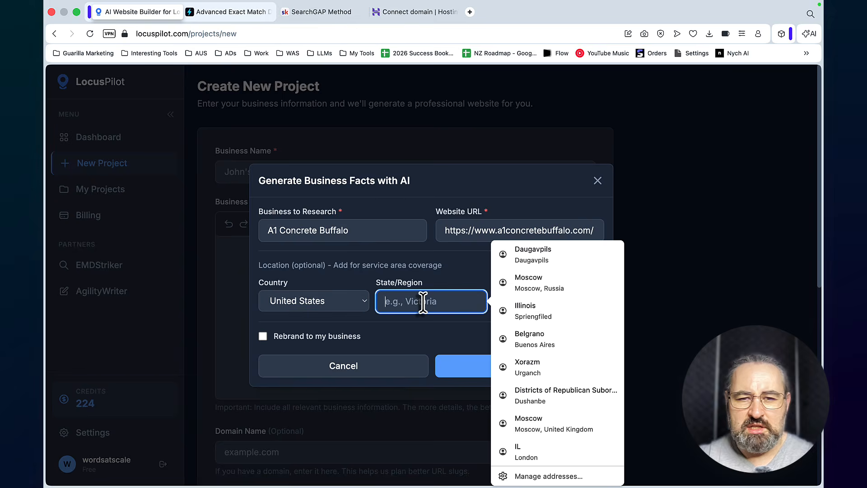
{"action": "type", "text": "New Yirk"}
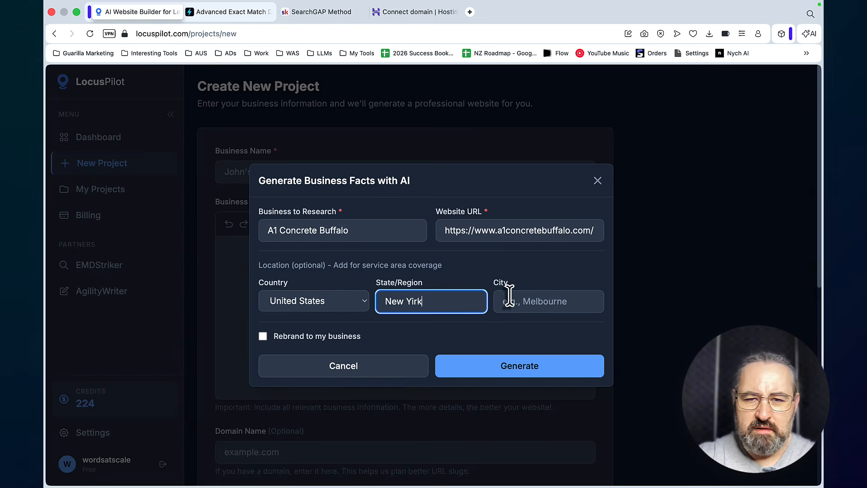
{"action": "left_click", "coordinate": [554, 302]}
{"action": "type", "text": "Buffalo"}
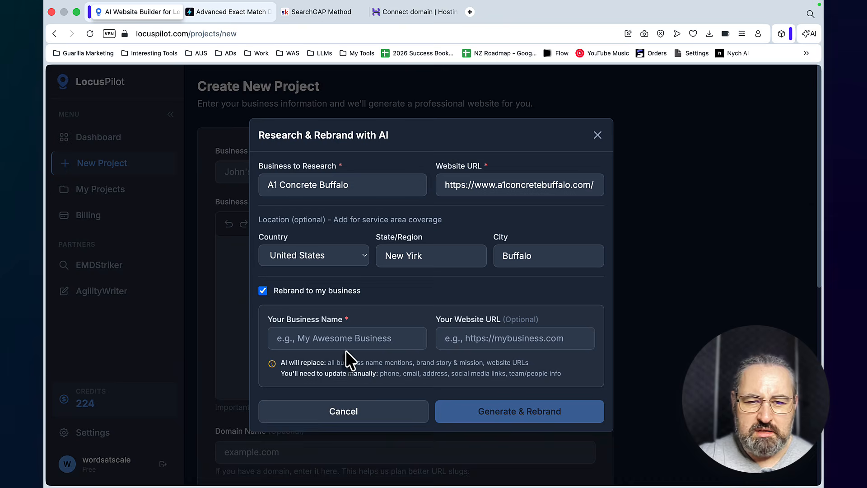
Enter Concrete Leveling Buffalo as the rebranded business name and generate the rebranded business factsheet
{"action": "left_click", "coordinate": [340, 338]}
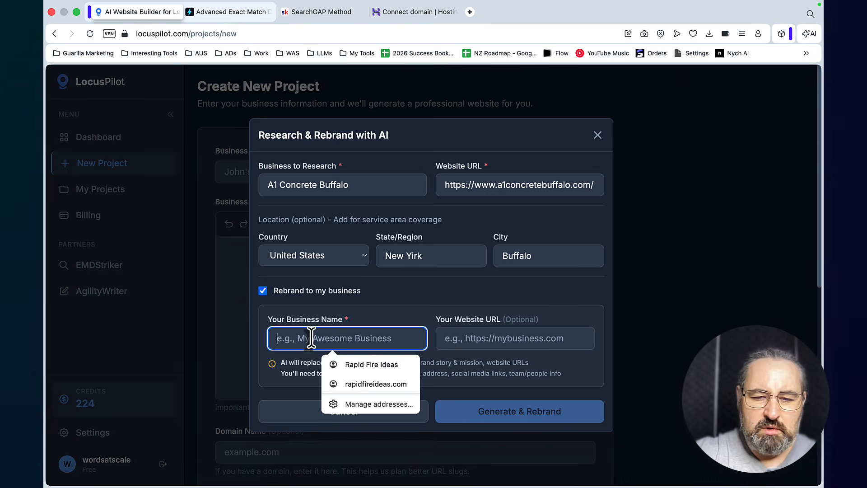
{"action": "type", "text": "Concrete Leveling Buffalo"}
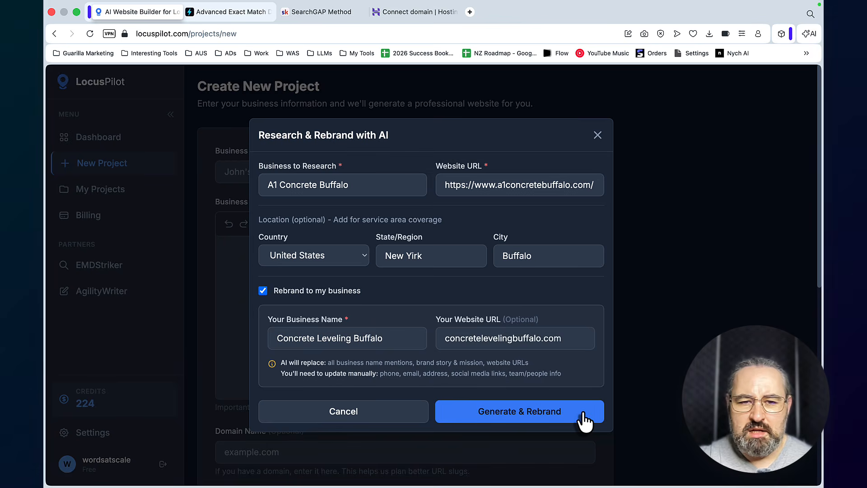
{"action": "left_click", "coordinate": [585, 421]}
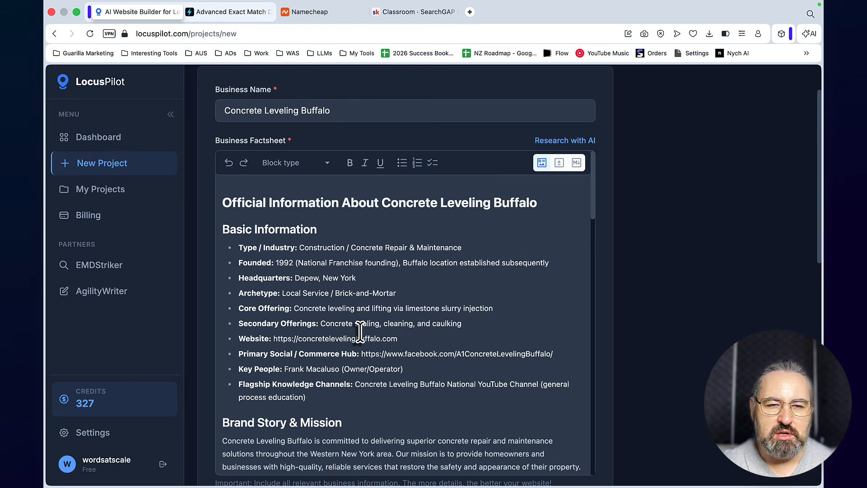
Go through the generated Business Factsheet to Contact & Calls to Action and re-enter the last digit of the phone number
{"action": "scroll", "coordinate": [360, 332], "scroll_direction": "down", "scroll_amount": 5}
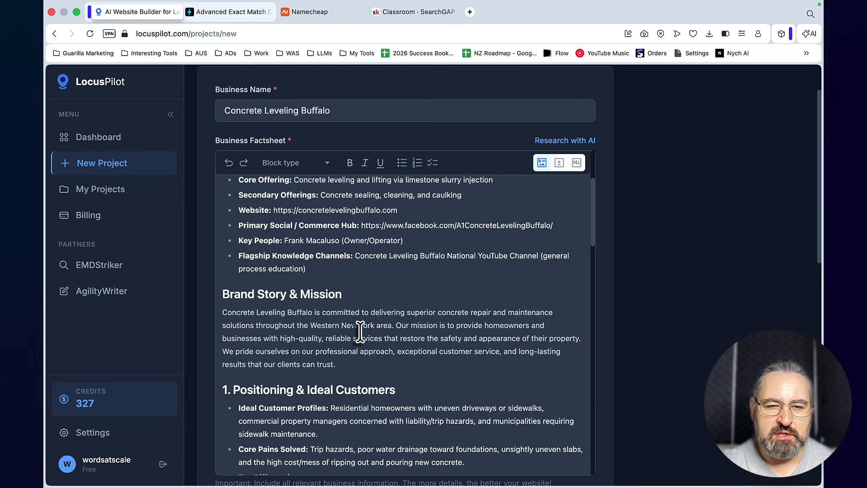
{"action": "scroll", "coordinate": [360, 332], "scroll_direction": "down", "scroll_amount": 6}
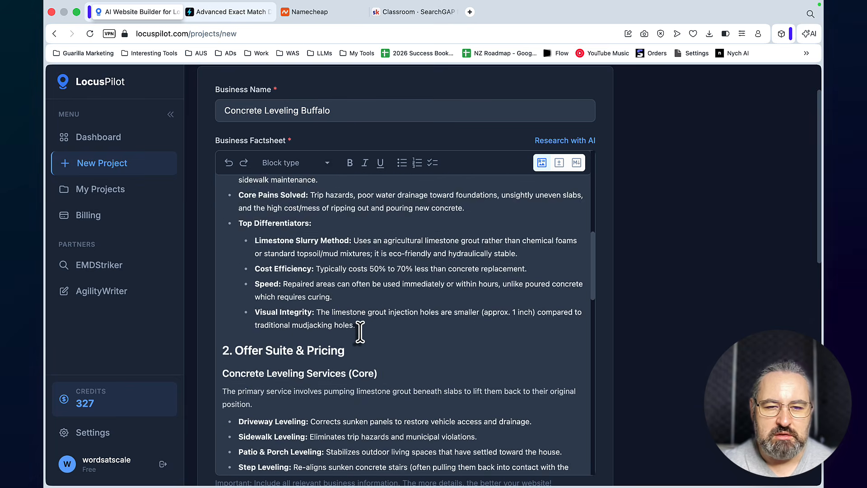
{"action": "scroll", "coordinate": [360, 332], "scroll_direction": "down", "scroll_amount": 7}
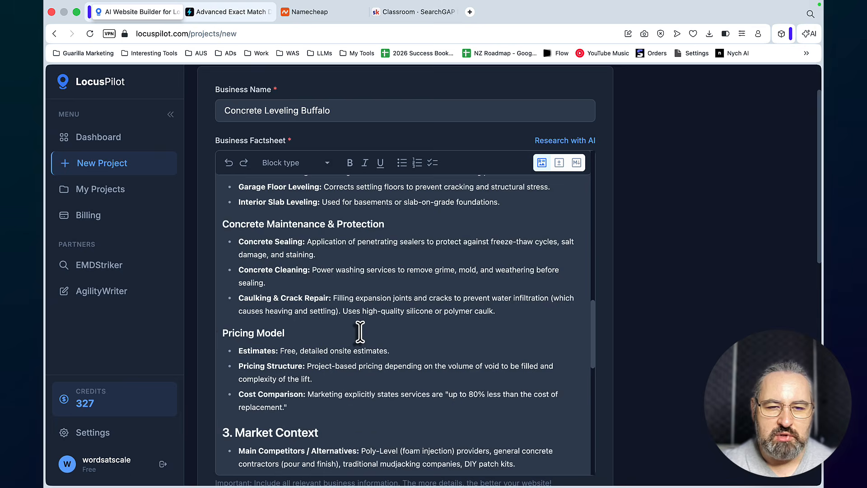
{"action": "scroll", "coordinate": [360, 332], "scroll_direction": "down", "scroll_amount": 6}
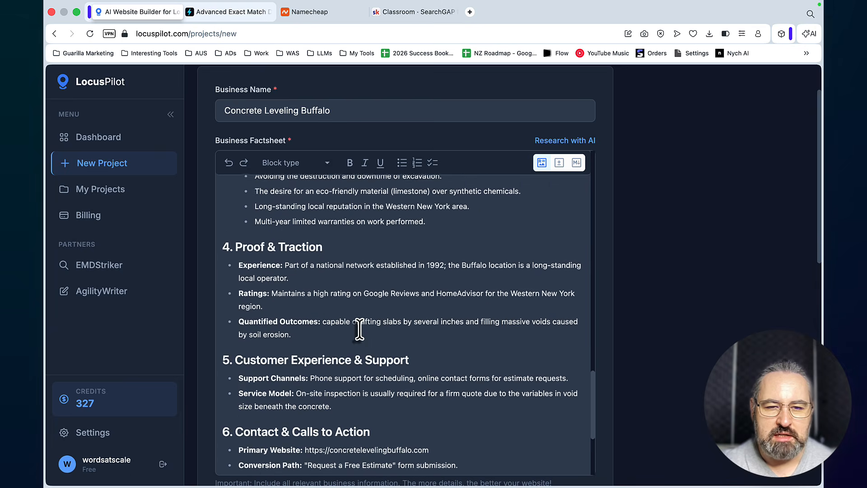
{"action": "left_click", "coordinate": [336, 360]}
{"action": "key", "text": "BackSpace"}
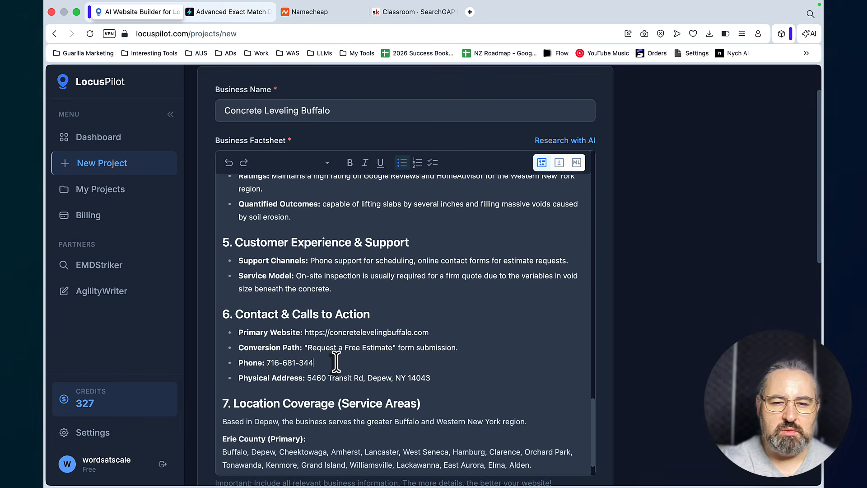
{"action": "type", "text": "0"}
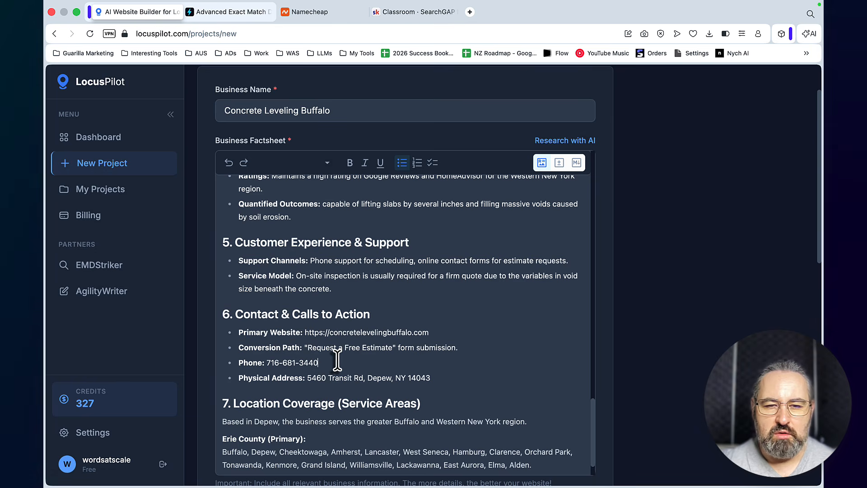
{"action": "left_click_drag", "start_coordinate": [337, 360], "coordinate": [265, 361]}
{"action": "left_click", "coordinate": [328, 361]}
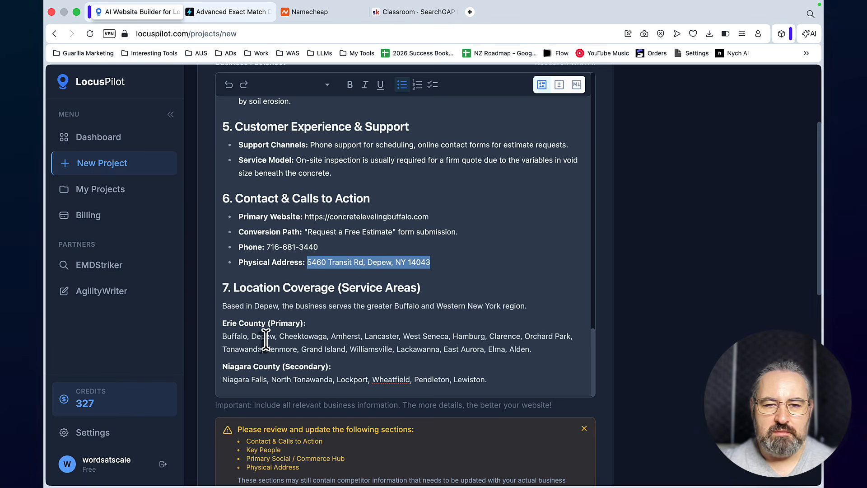
Check the factsheet's Location Coverage section and the list of sections that need reviewing and updating
{"action": "left_click_drag", "start_coordinate": [488, 379], "coordinate": [329, 287]}
{"action": "left_click", "coordinate": [333, 289]}
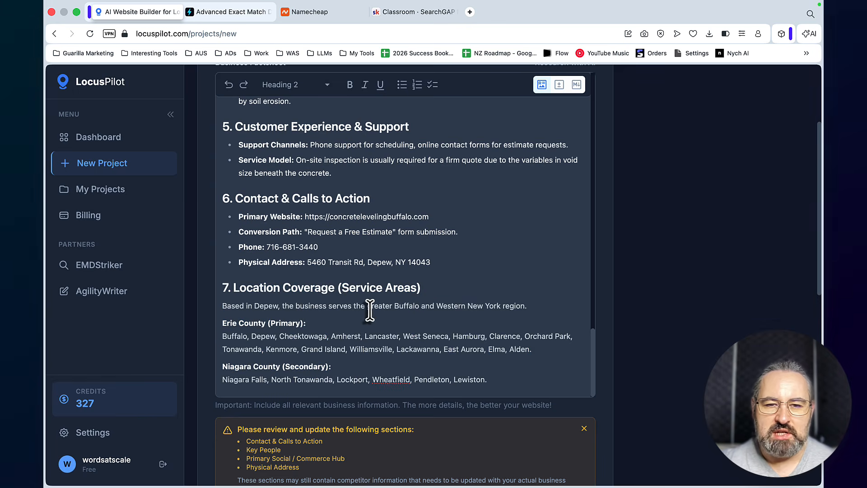
{"action": "scroll", "coordinate": [341, 307], "scroll_direction": "down", "scroll_amount": 3}
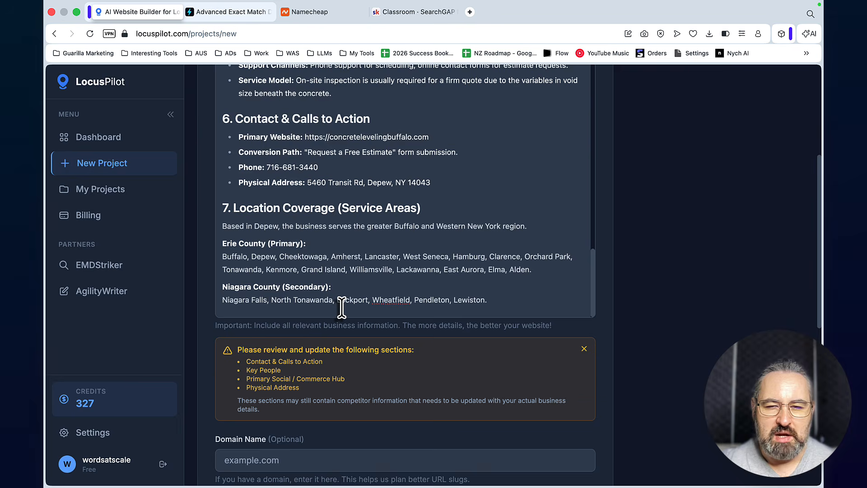
{"action": "scroll", "coordinate": [341, 307], "scroll_direction": "down", "scroll_amount": 3}
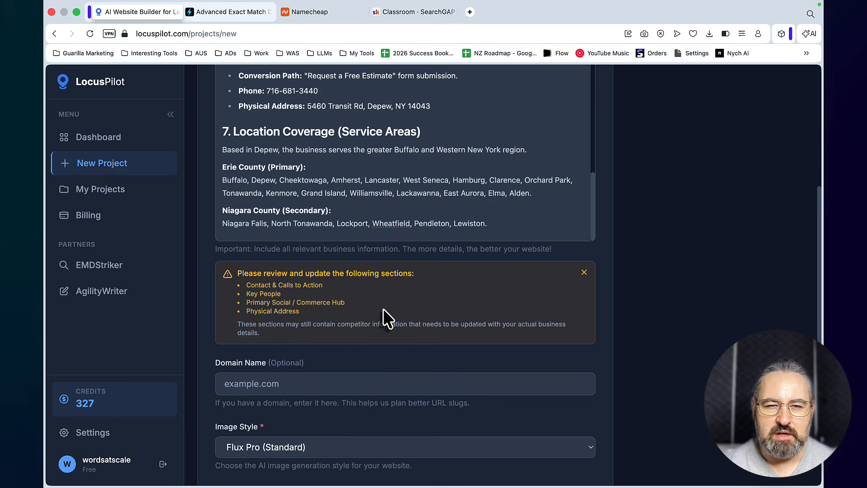
{"action": "scroll", "coordinate": [381, 330], "scroll_direction": "down", "scroll_amount": 2}
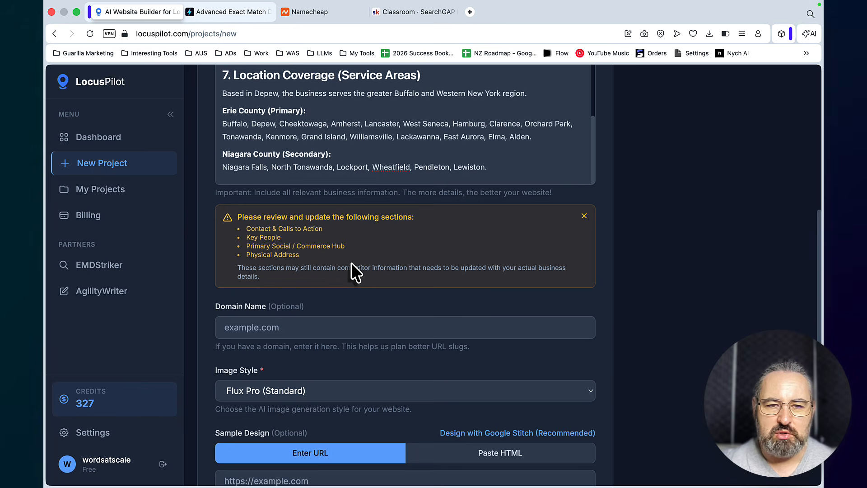
Enter concretelevelingbuffalo.com as the project's domain name and set the image style to Nano Banana (Smart Visual - extra 1 credit/page)
{"action": "scroll", "coordinate": [323, 258], "scroll_direction": "down", "scroll_amount": 2}
{"action": "left_click", "coordinate": [254, 252]}
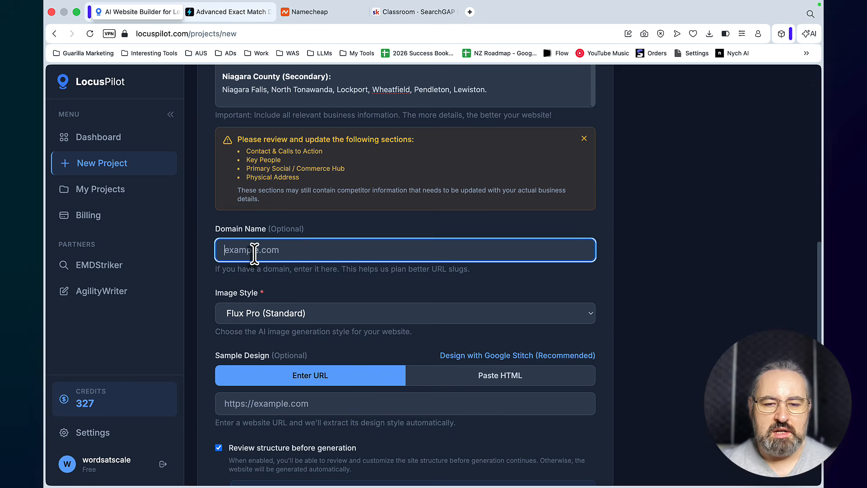
{"action": "type", "text": "concretelevelingbuffalo.com"}
{"action": "scroll", "coordinate": [347, 272], "scroll_direction": "down", "scroll_amount": 2}
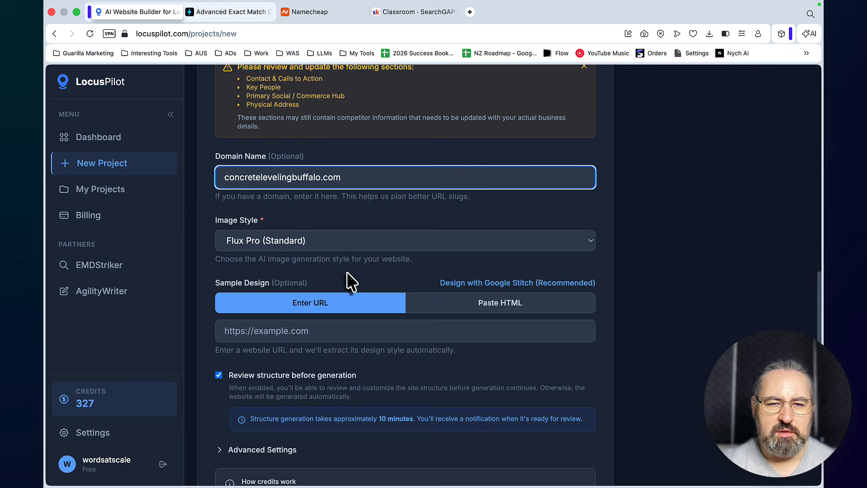
{"action": "left_click", "coordinate": [352, 244]}
{"action": "left_click", "coordinate": [275, 251]}
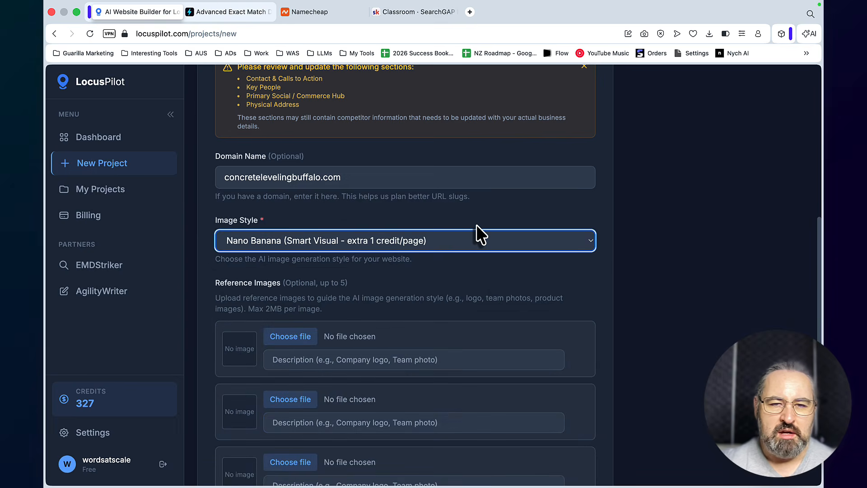
Open the Google Stitch helper for the project's Sample Design and copy its ready-made Stitch prompt
{"action": "scroll", "coordinate": [476, 226], "scroll_direction": "down", "scroll_amount": 2}
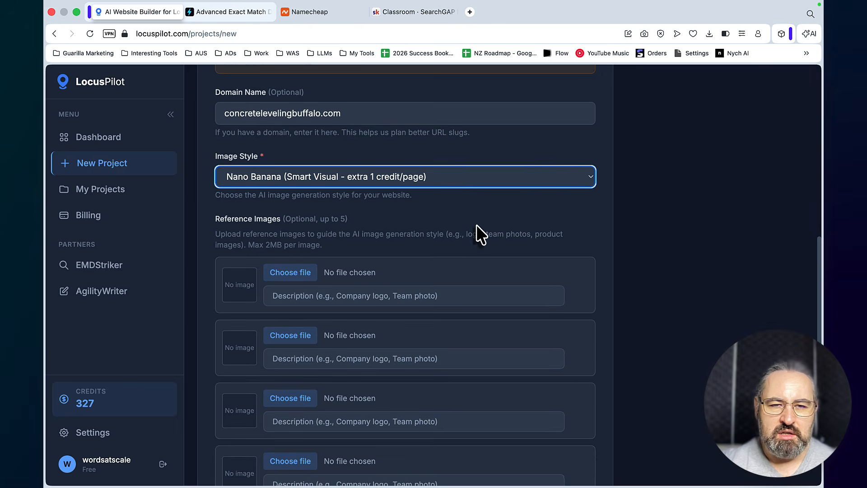
{"action": "scroll", "coordinate": [355, 257], "scroll_direction": "down", "scroll_amount": 2}
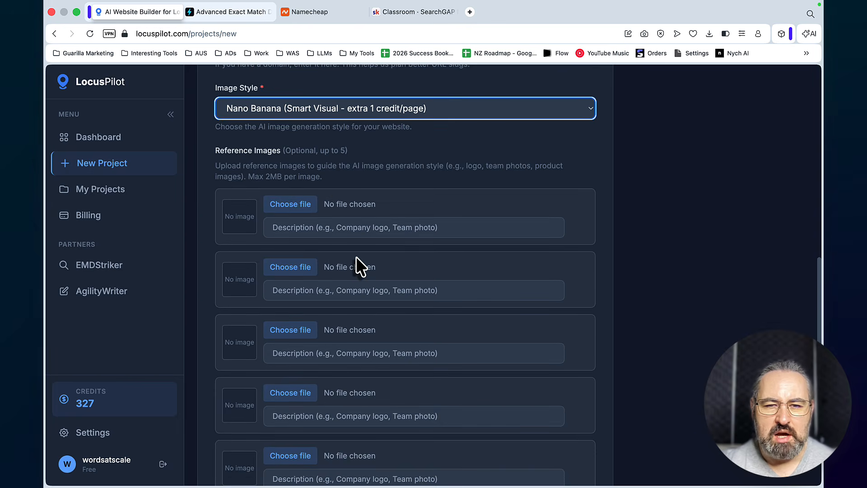
{"action": "scroll", "coordinate": [357, 259], "scroll_direction": "down", "scroll_amount": 4}
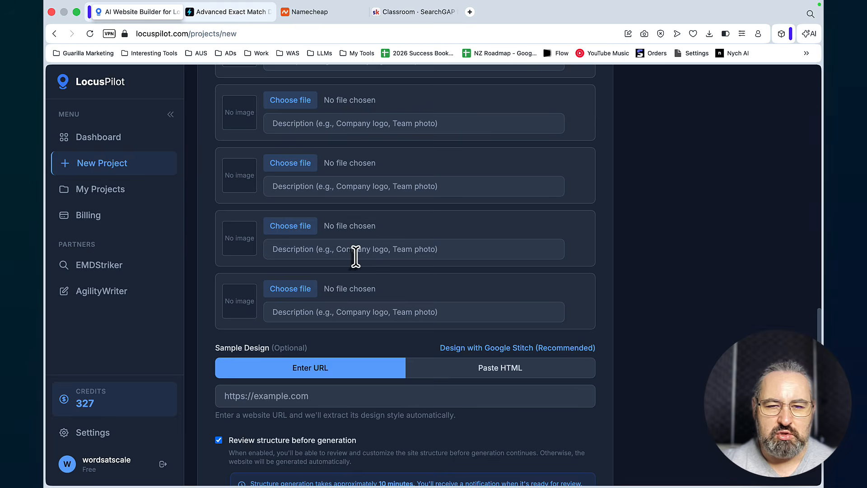
{"action": "scroll", "coordinate": [356, 256], "scroll_direction": "down", "scroll_amount": 4}
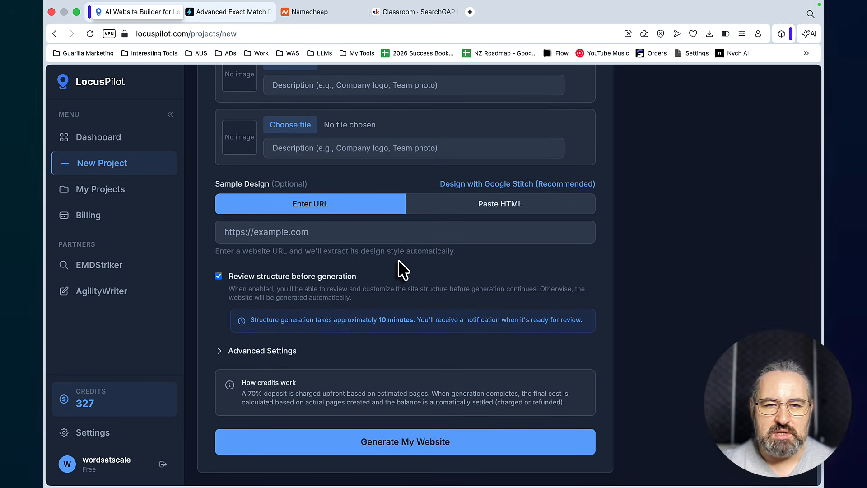
{"action": "left_click", "coordinate": [285, 231]}
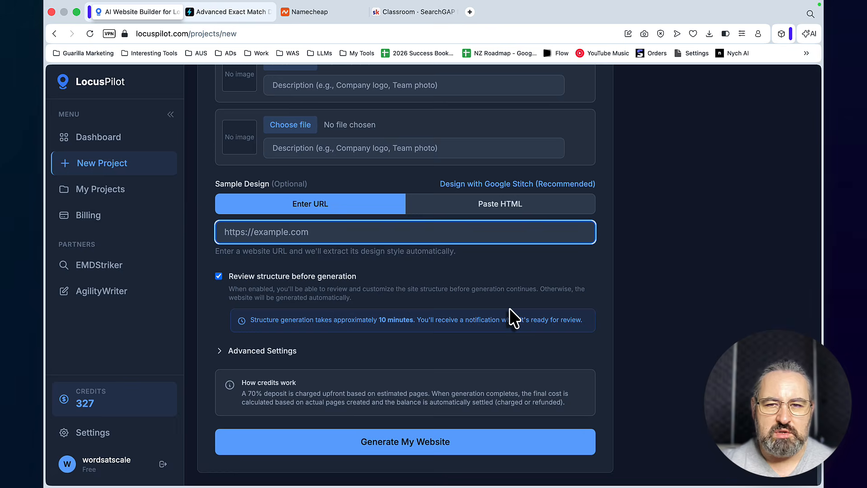
{"action": "left_click", "coordinate": [555, 185]}
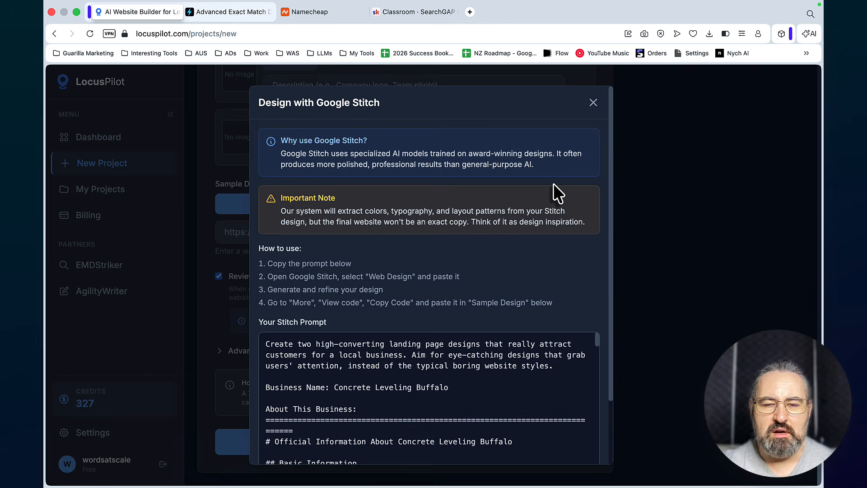
{"action": "scroll", "coordinate": [458, 134], "scroll_direction": "down", "scroll_amount": 3}
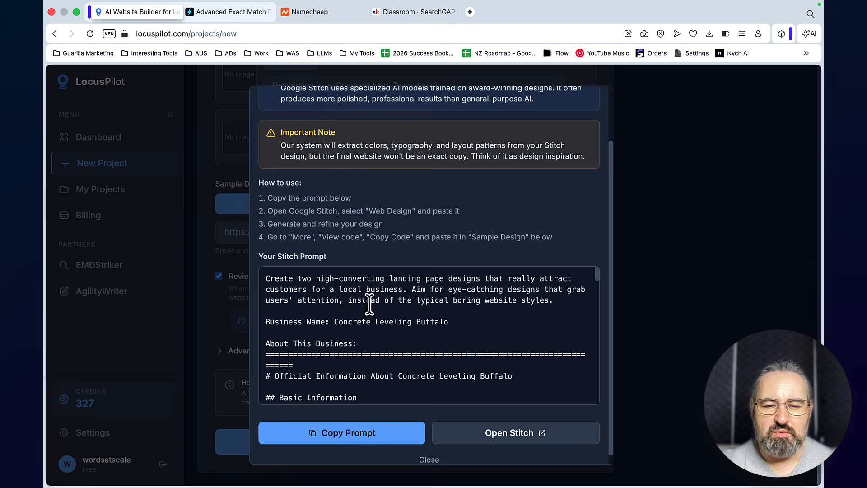
{"action": "left_click", "coordinate": [351, 442]}
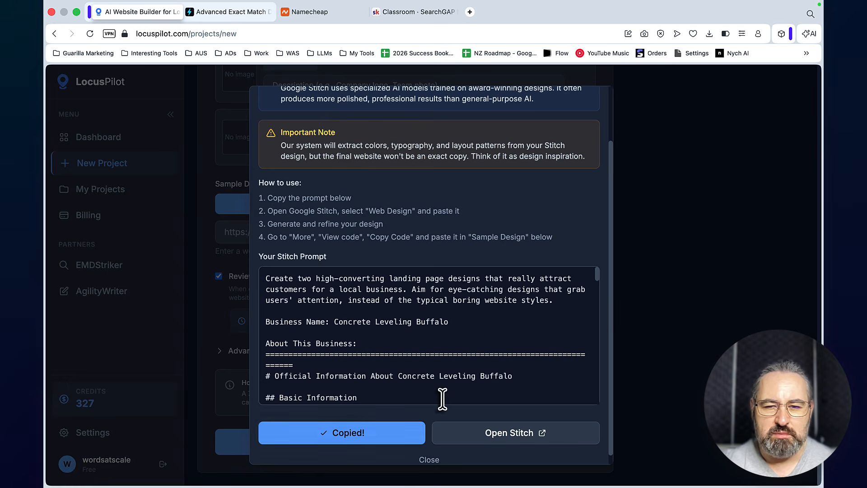
Open Google Stitch, paste the copied prompt as a new Web design, and generate the landing page designs
{"action": "left_click", "coordinate": [499, 433]}
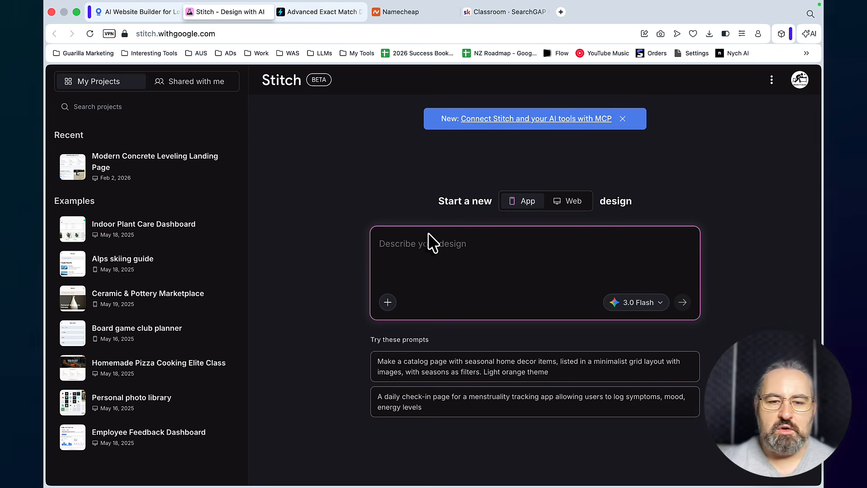
{"action": "key", "text": "super+v"}
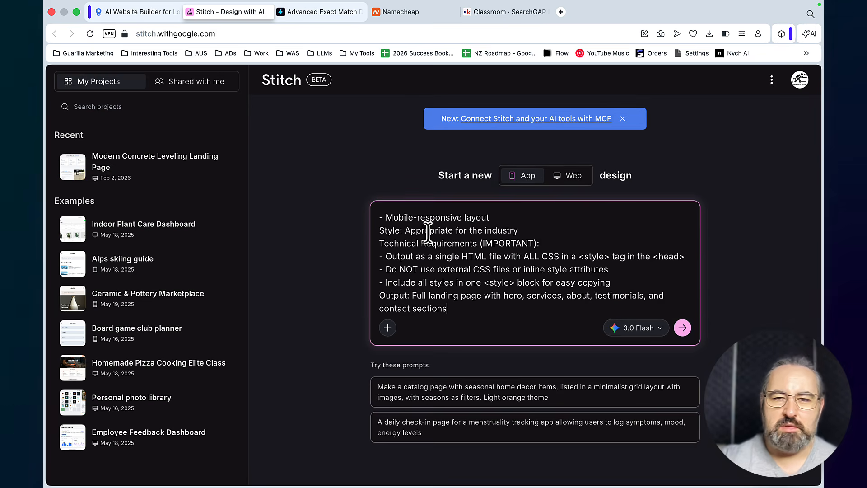
{"action": "left_click", "coordinate": [573, 179]}
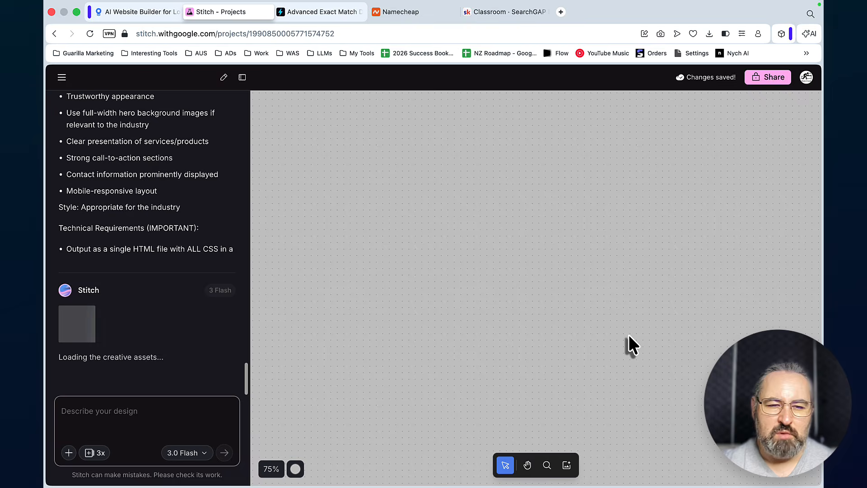
View the code of the Modern Industrial Landing Page Variant 1 design and copy it
{"action": "scroll", "coordinate": [684, 279], "scroll_direction": "right", "scroll_amount": 2}
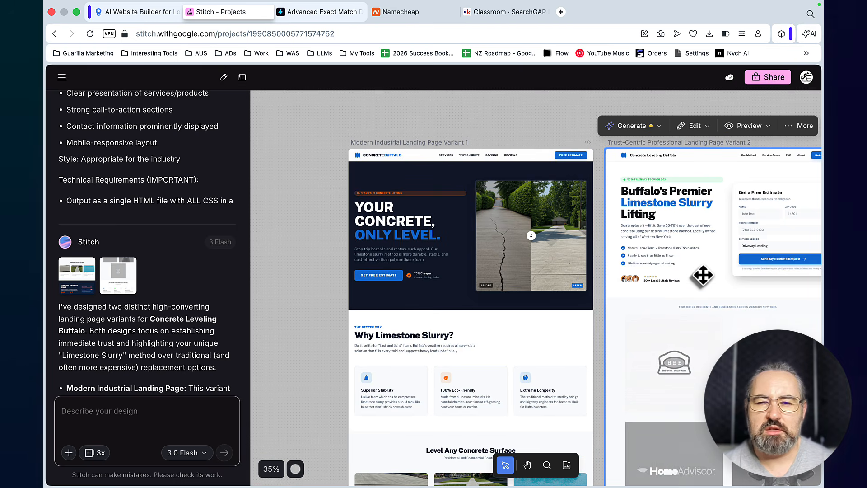
{"action": "scroll", "coordinate": [708, 288], "scroll_direction": "right", "scroll_amount": 1}
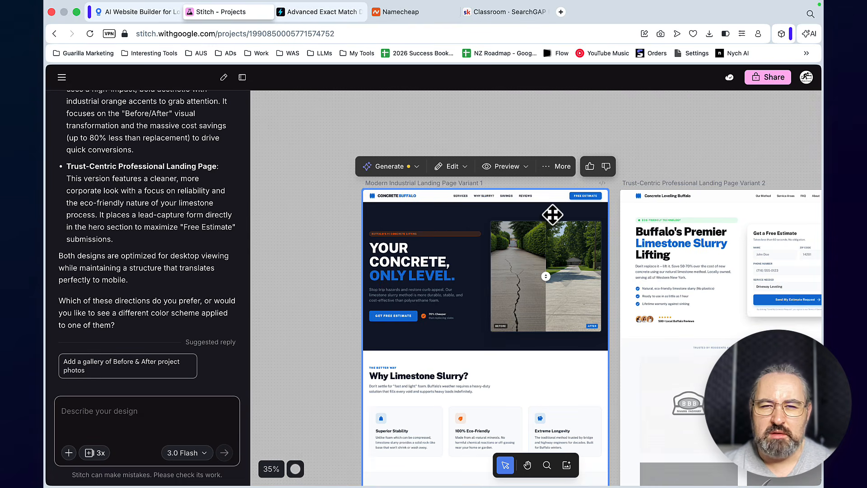
{"action": "left_click", "coordinate": [560, 166]}
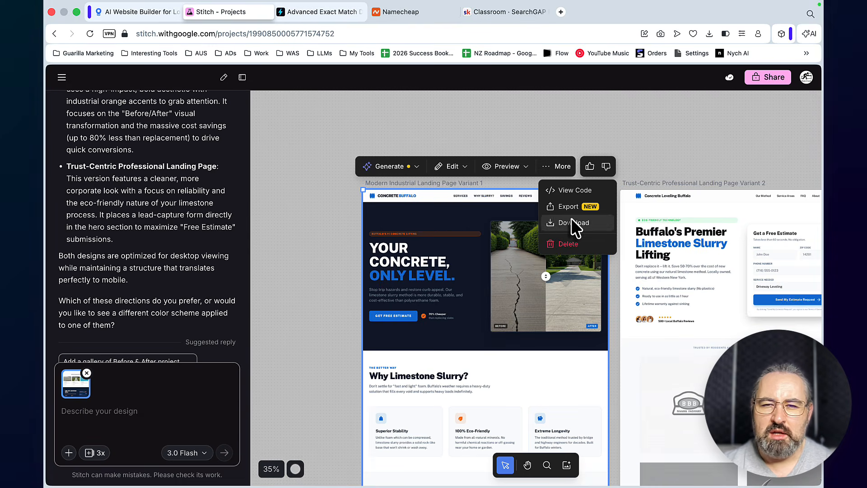
{"action": "left_click", "coordinate": [567, 191]}
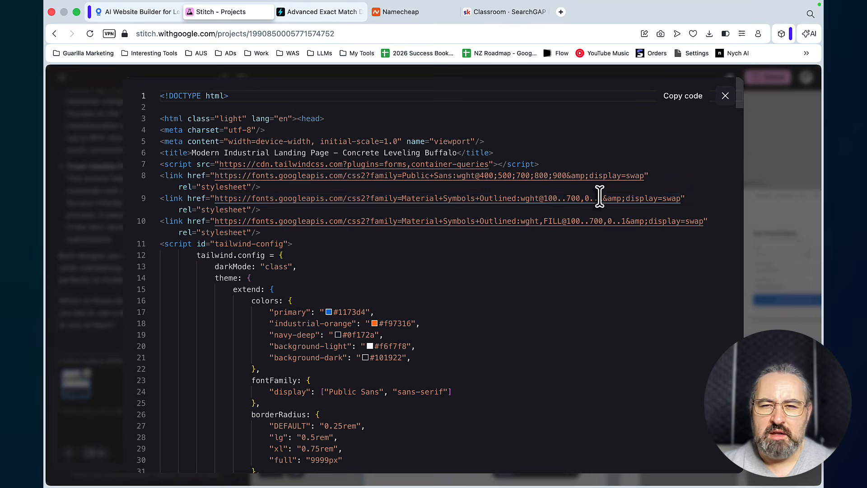
{"action": "left_click", "coordinate": [682, 97]}
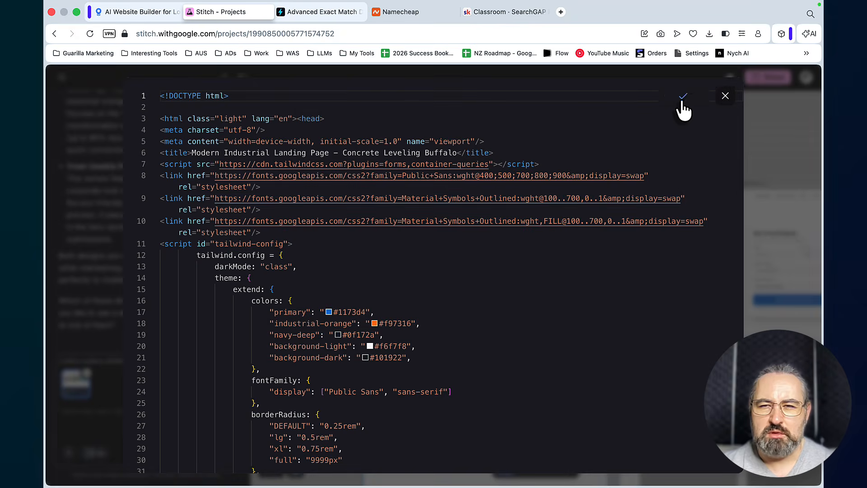
Return to the LocusPilot project, close the Stitch helper, and paste the copied HTML as the Sample Design
{"action": "key", "text": "super+alt+Left"}
{"action": "left_click", "coordinate": [429, 459]}
{"action": "left_click", "coordinate": [468, 212]}
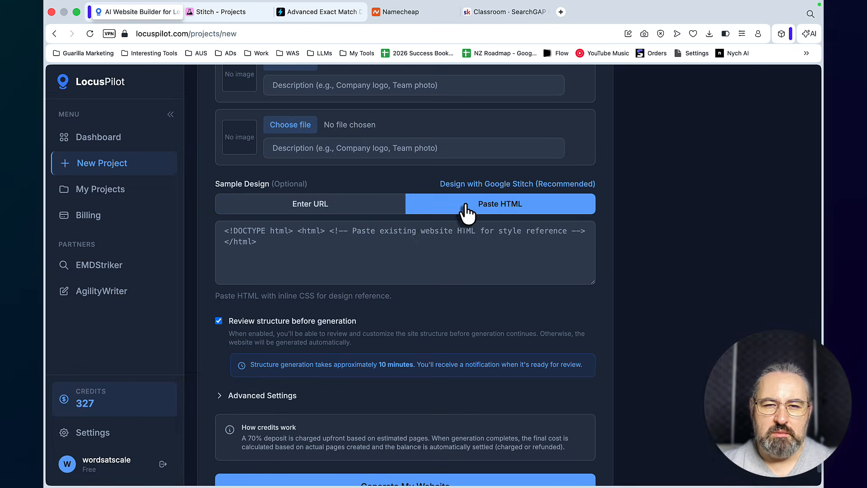
{"action": "left_click", "coordinate": [344, 244]}
{"action": "key", "text": "super+v"}
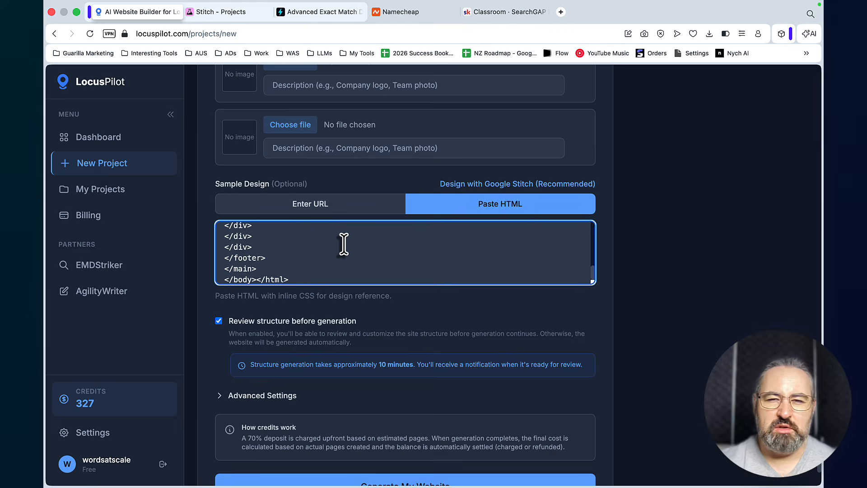
Look through the Advanced Settings for tag manager, custom scripts and Google Business Profile, and the structure review option
{"action": "scroll", "coordinate": [516, 248], "scroll_direction": "down", "scroll_amount": 2}
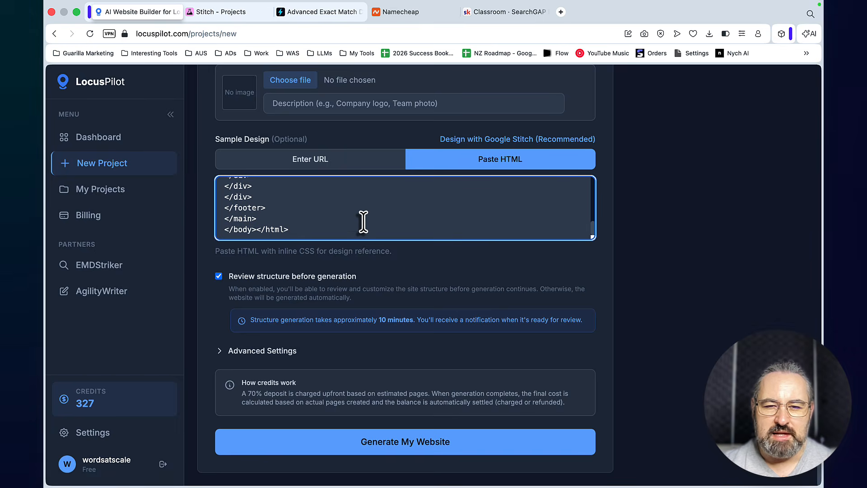
{"action": "scroll", "coordinate": [362, 222], "scroll_direction": "up", "scroll_amount": 3}
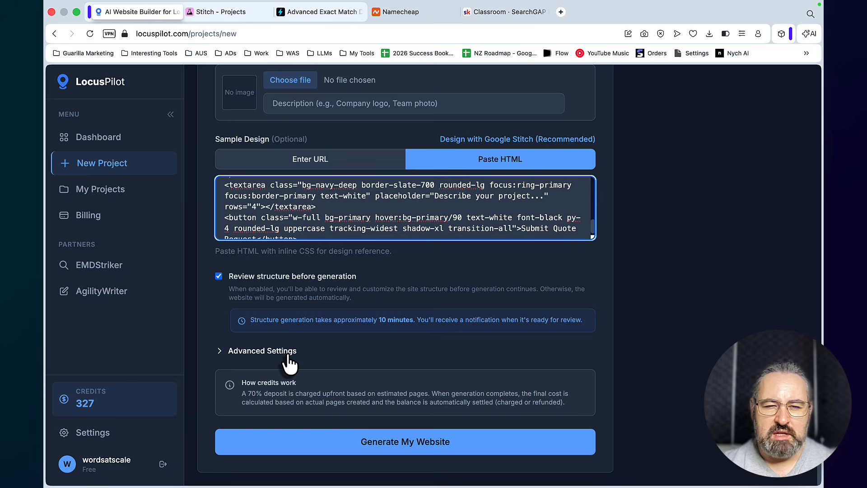
{"action": "left_click", "coordinate": [220, 352]}
{"action": "scroll", "coordinate": [316, 343], "scroll_direction": "down", "scroll_amount": 5}
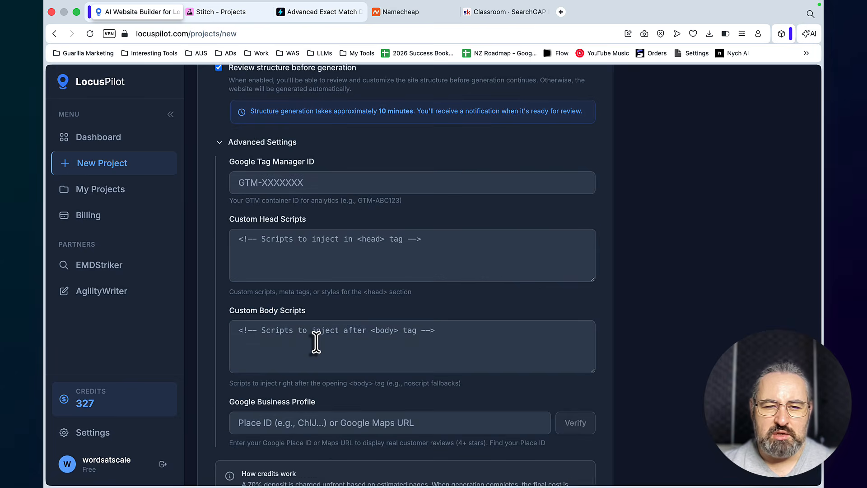
{"action": "scroll", "coordinate": [316, 342], "scroll_direction": "up", "scroll_amount": 7}
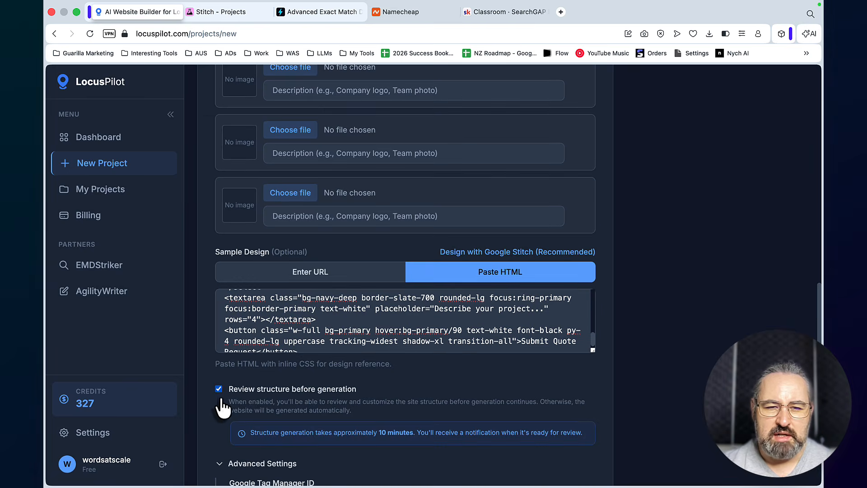
{"action": "scroll", "coordinate": [222, 397], "scroll_direction": "down", "scroll_amount": 2}
{"action": "scroll", "coordinate": [404, 373], "scroll_direction": "down", "scroll_amount": 1}
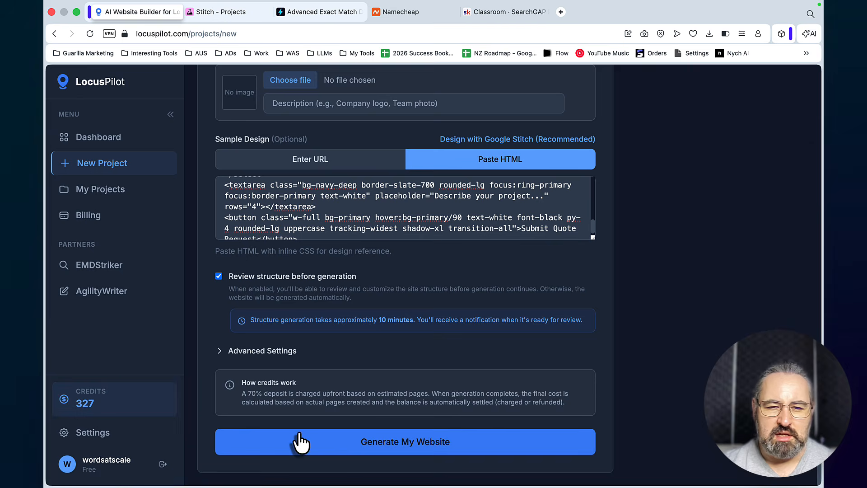
Start generating the website, accept the credit estimate, and check the generation progress page
{"action": "left_click", "coordinate": [367, 442]}
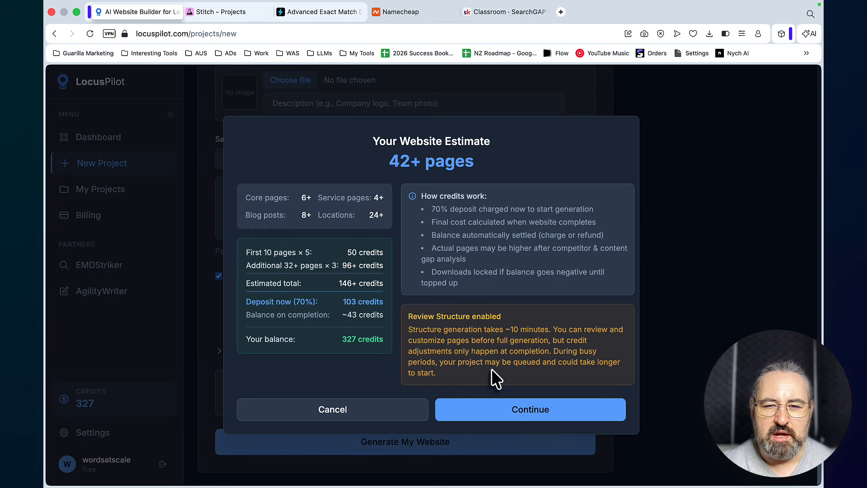
{"action": "left_click", "coordinate": [523, 415]}
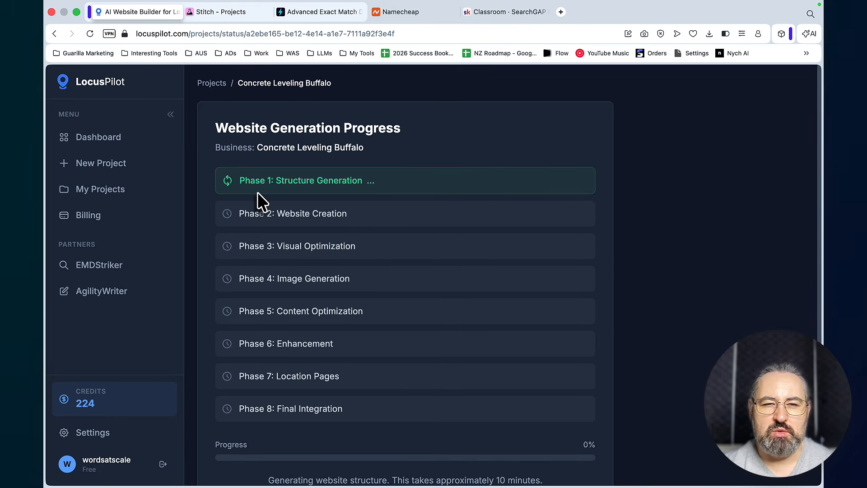
{"action": "scroll", "coordinate": [443, 246], "scroll_direction": "down", "scroll_amount": 3}
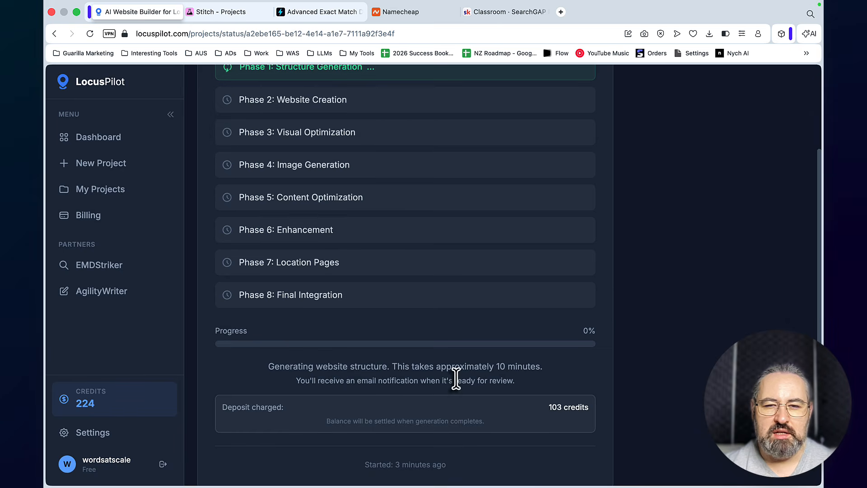
{"action": "scroll", "coordinate": [515, 366], "scroll_direction": "up", "scroll_amount": 3}
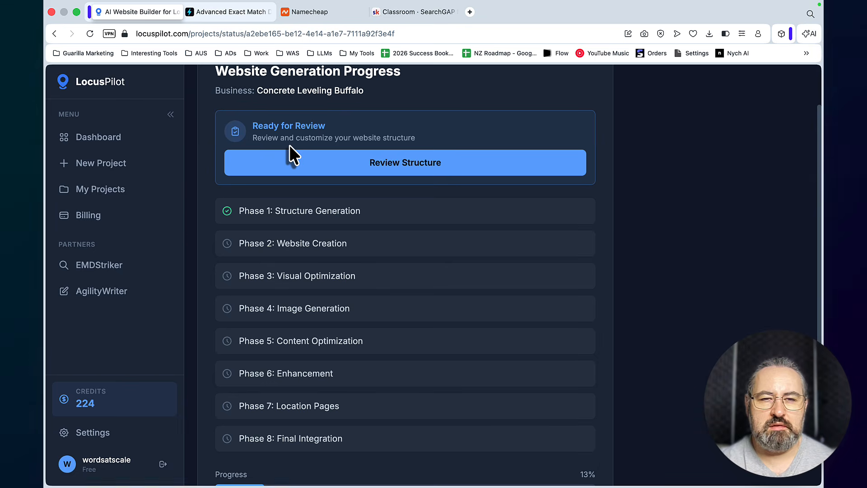
Open the generated website structure for review and examine its selected Pages, Blog Posts and Service Locations
{"action": "left_click", "coordinate": [355, 168]}
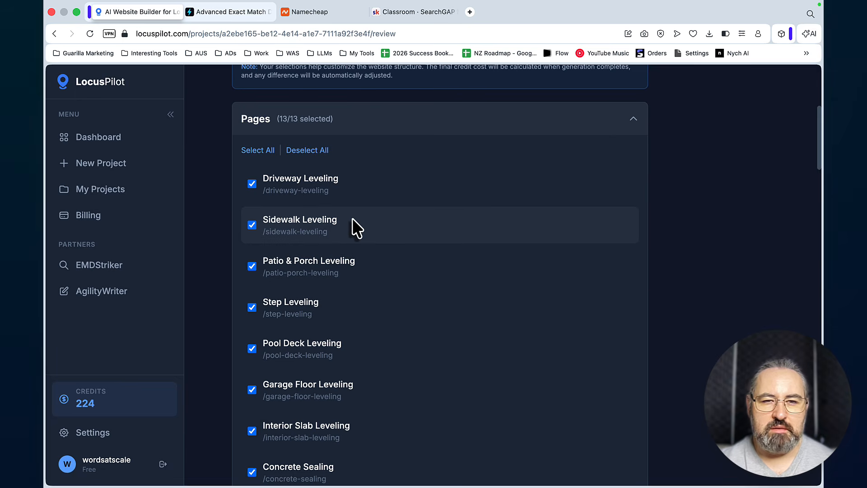
{"action": "scroll", "coordinate": [352, 218], "scroll_direction": "down", "scroll_amount": 3}
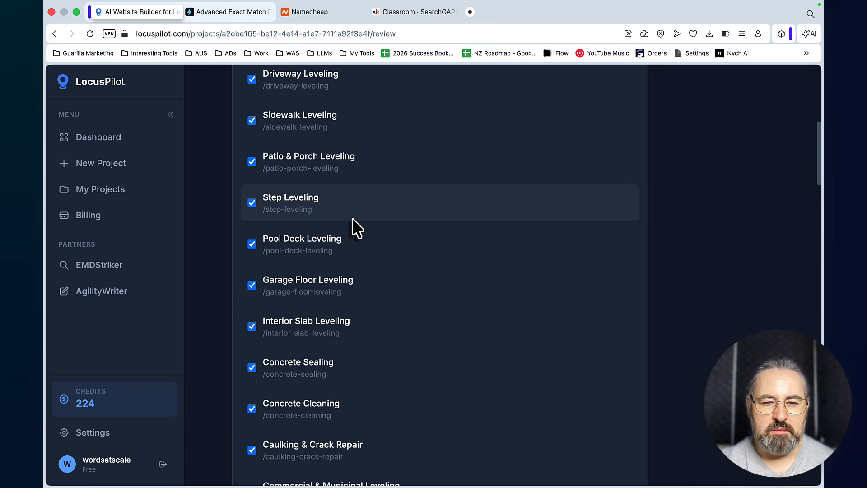
{"action": "scroll", "coordinate": [352, 218], "scroll_direction": "down", "scroll_amount": 4}
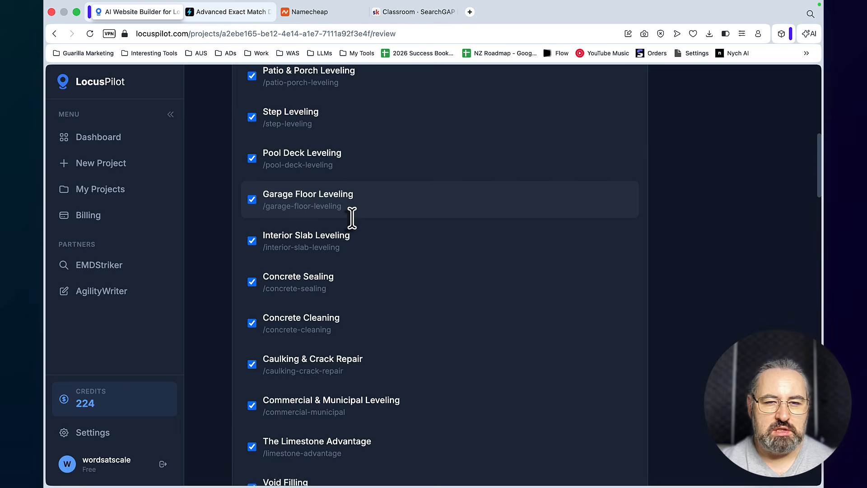
{"action": "scroll", "coordinate": [404, 314], "scroll_direction": "down", "scroll_amount": 10}
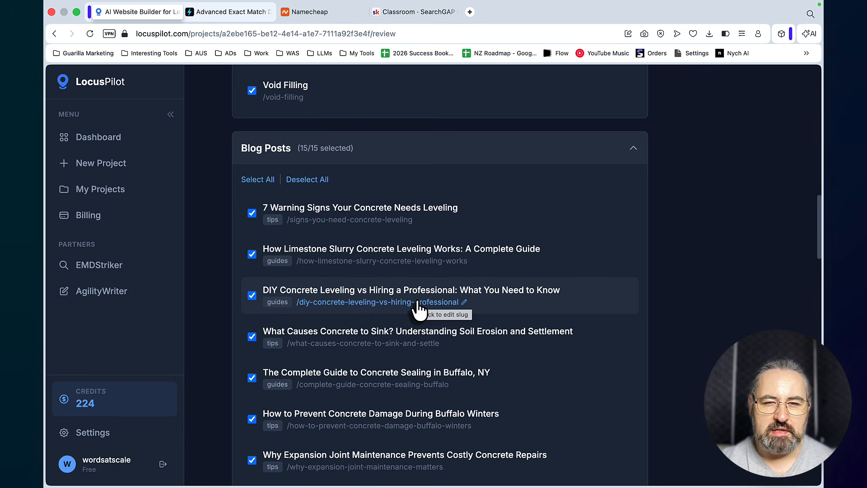
{"action": "scroll", "coordinate": [419, 310], "scroll_direction": "down", "scroll_amount": 2}
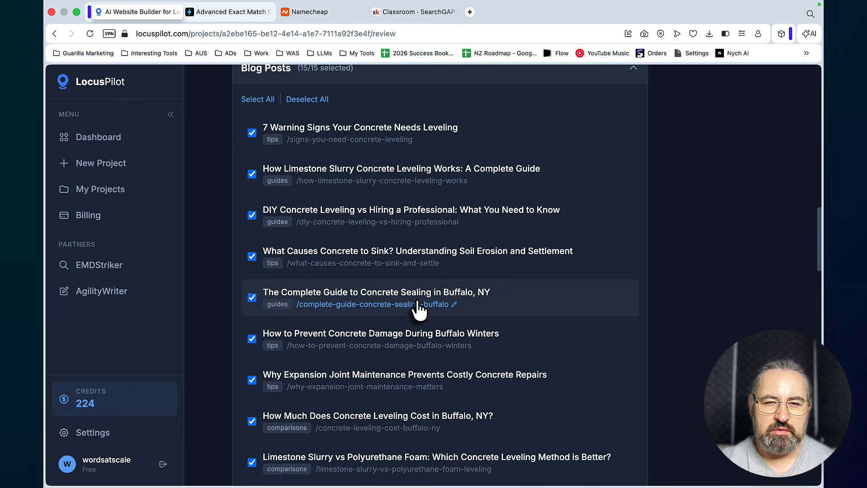
{"action": "scroll", "coordinate": [419, 309], "scroll_direction": "down", "scroll_amount": 12}
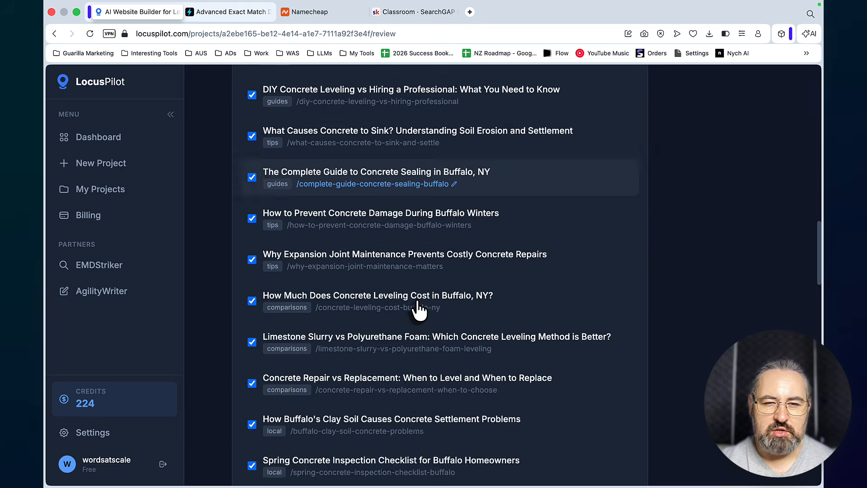
{"action": "scroll", "coordinate": [419, 309], "scroll_direction": "down", "scroll_amount": 2}
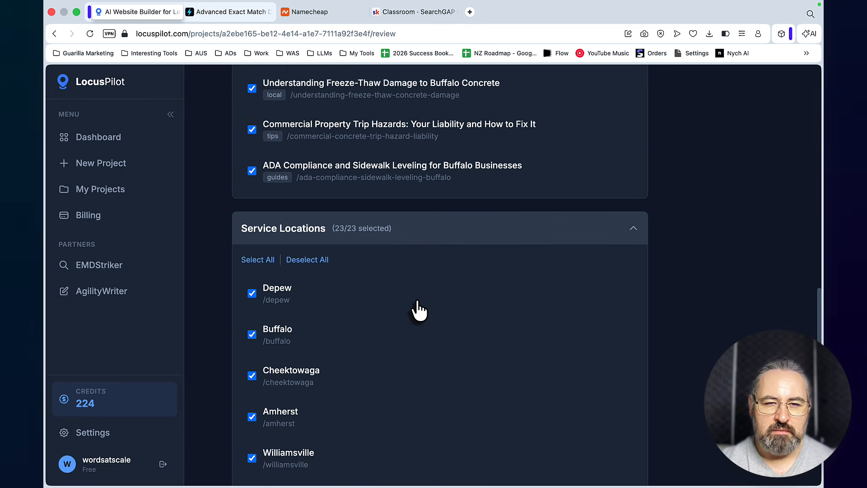
{"action": "scroll", "coordinate": [417, 301], "scroll_direction": "down", "scroll_amount": 2}
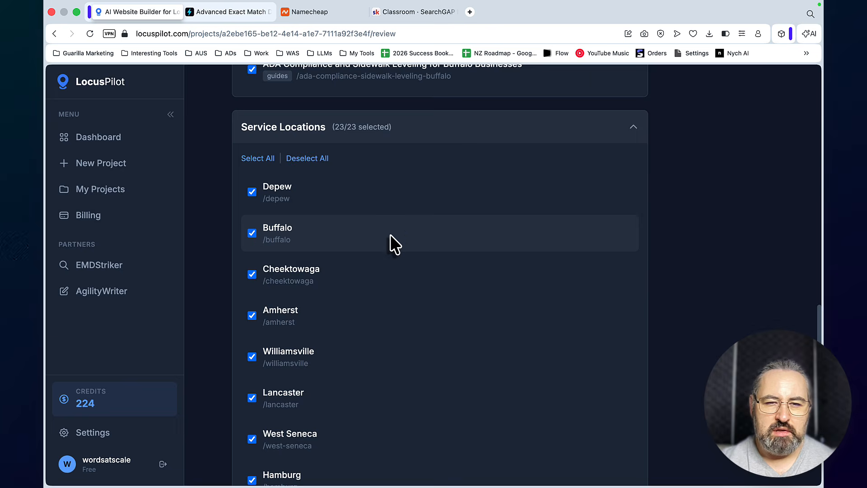
Review the remaining Service Locations, Core Pages and credit estimate, and approve the full website structure for generation
{"action": "scroll", "coordinate": [390, 235], "scroll_direction": "down", "scroll_amount": 1}
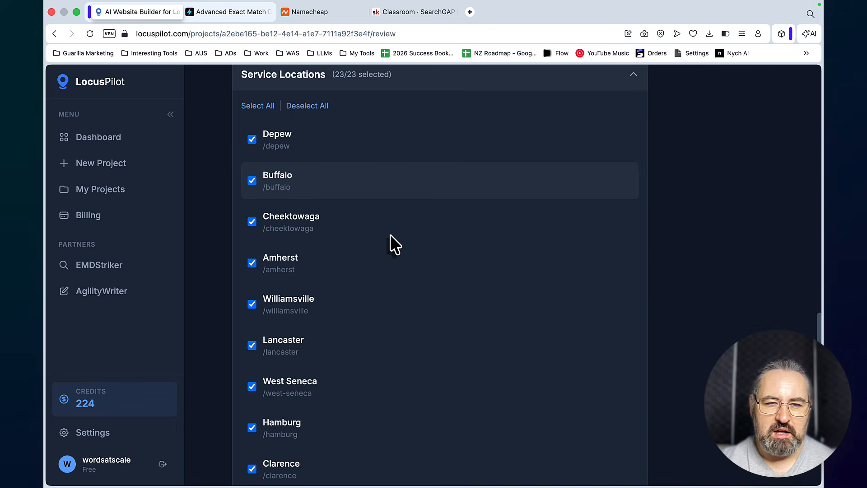
{"action": "scroll", "coordinate": [390, 234], "scroll_direction": "down", "scroll_amount": 8}
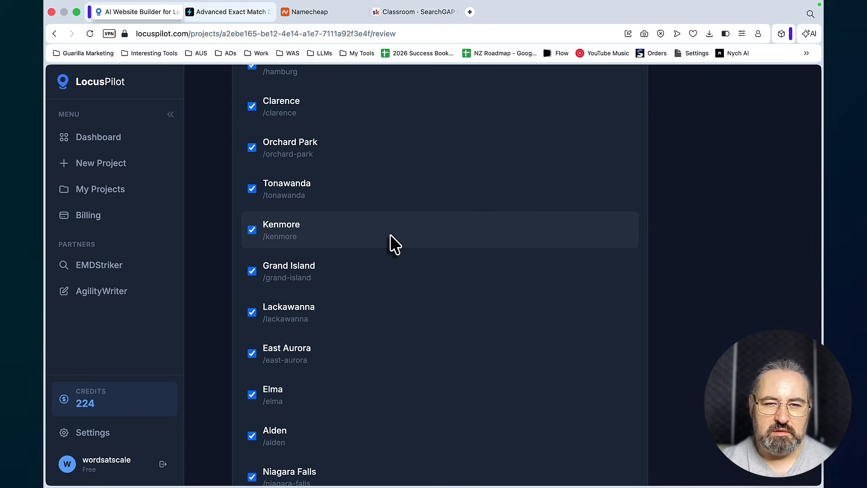
{"action": "scroll", "coordinate": [390, 234], "scroll_direction": "down", "scroll_amount": 8}
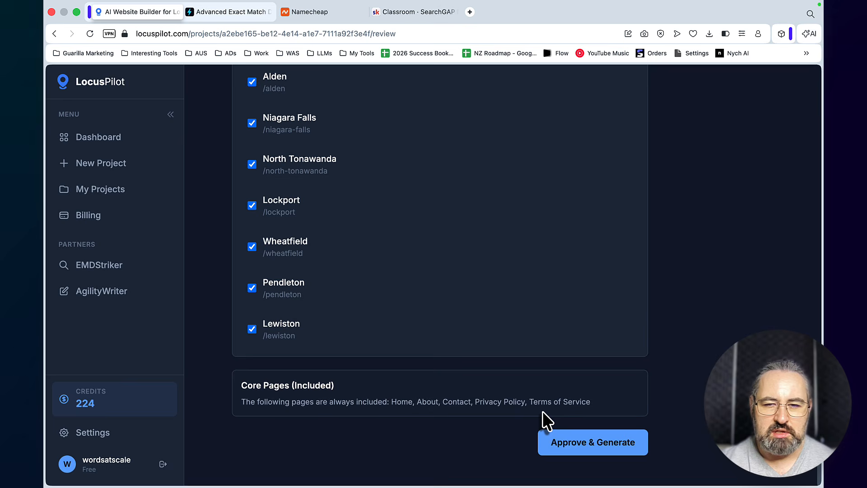
{"action": "scroll", "coordinate": [543, 412], "scroll_direction": "up", "scroll_amount": 20}
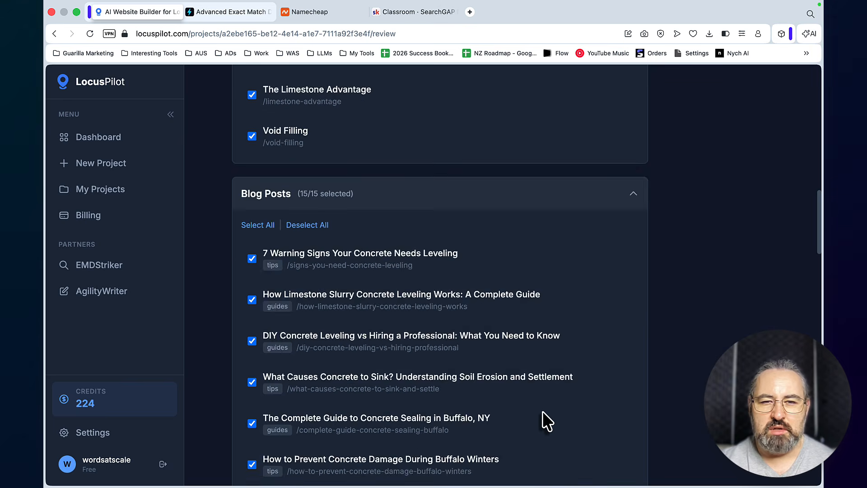
{"action": "scroll", "coordinate": [543, 412], "scroll_direction": "up", "scroll_amount": 15}
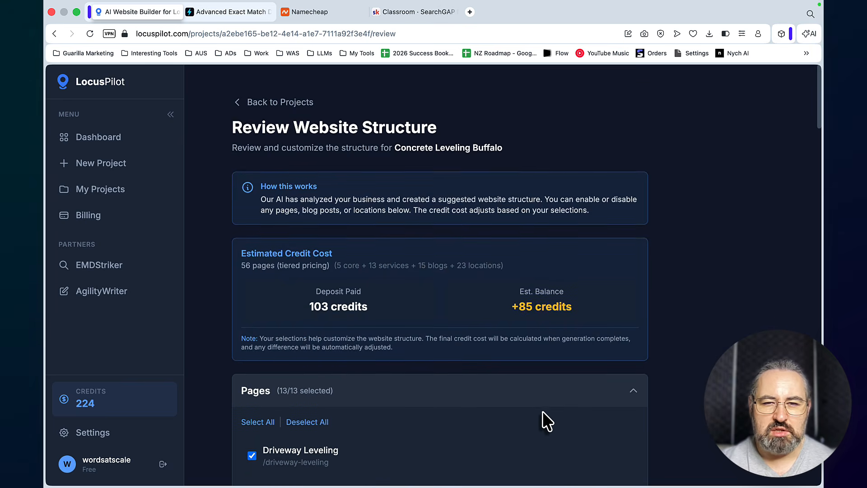
{"action": "scroll", "coordinate": [543, 411], "scroll_direction": "down", "scroll_amount": 20}
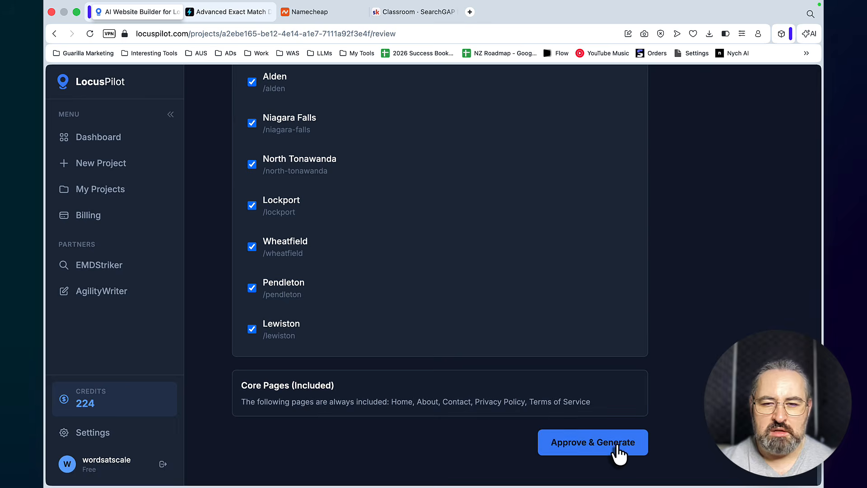
{"action": "left_click", "coordinate": [608, 447]}
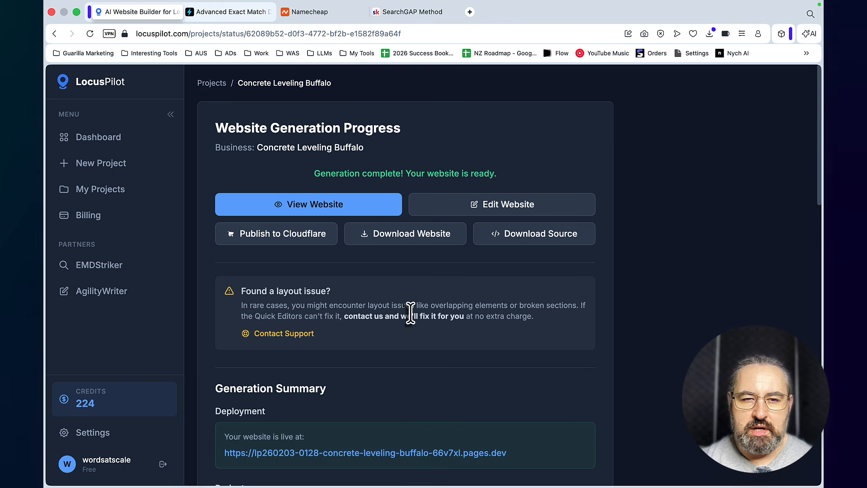
Open the finished Concrete Leveling Buffalo website and look through its homepage from the hero section to the footer
{"action": "scroll", "coordinate": [380, 277], "scroll_direction": "down", "scroll_amount": 1}
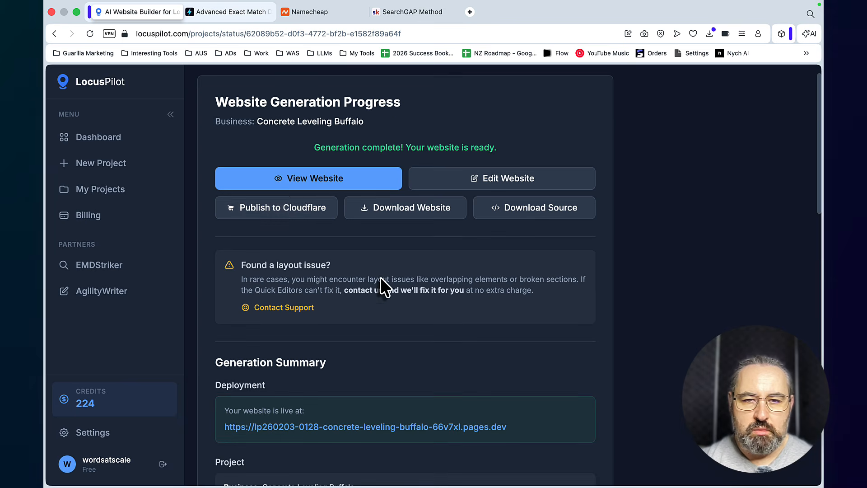
{"action": "left_click", "coordinate": [309, 184]}
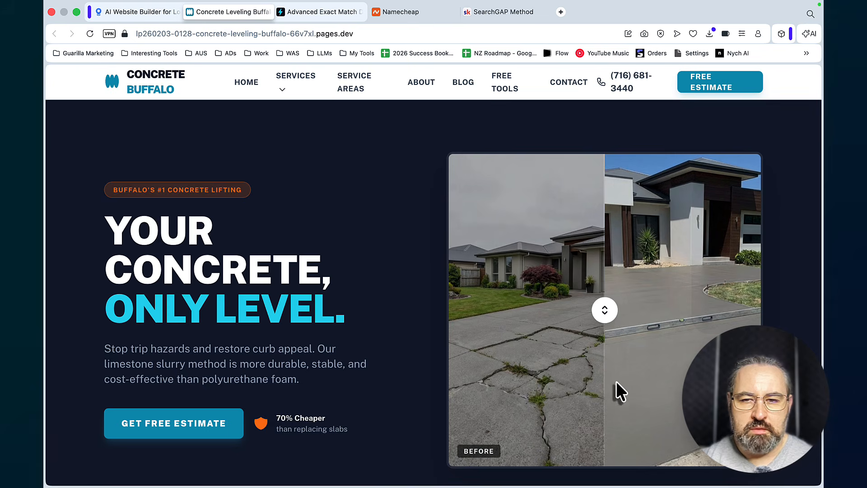
{"action": "scroll", "coordinate": [346, 328], "scroll_direction": "down", "scroll_amount": 1}
{"action": "scroll", "coordinate": [346, 328], "scroll_direction": "down", "scroll_amount": 10}
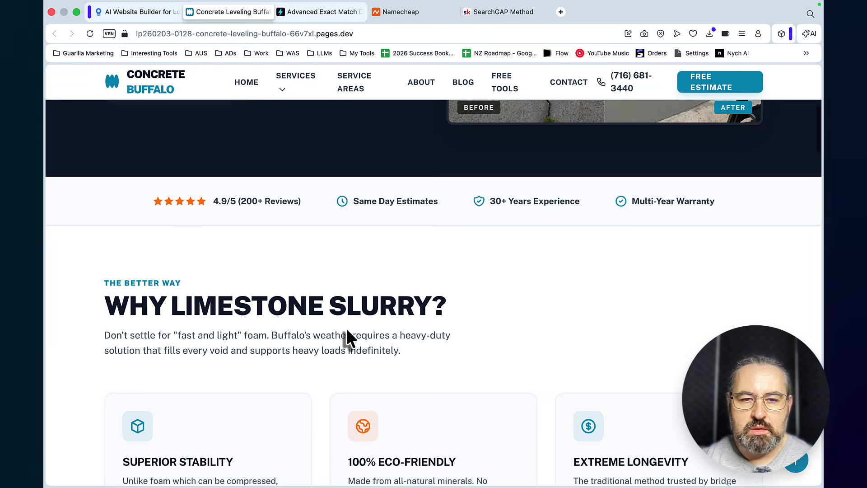
{"action": "scroll", "coordinate": [346, 328], "scroll_direction": "down", "scroll_amount": 4}
{"action": "scroll", "coordinate": [346, 332], "scroll_direction": "down", "scroll_amount": 7}
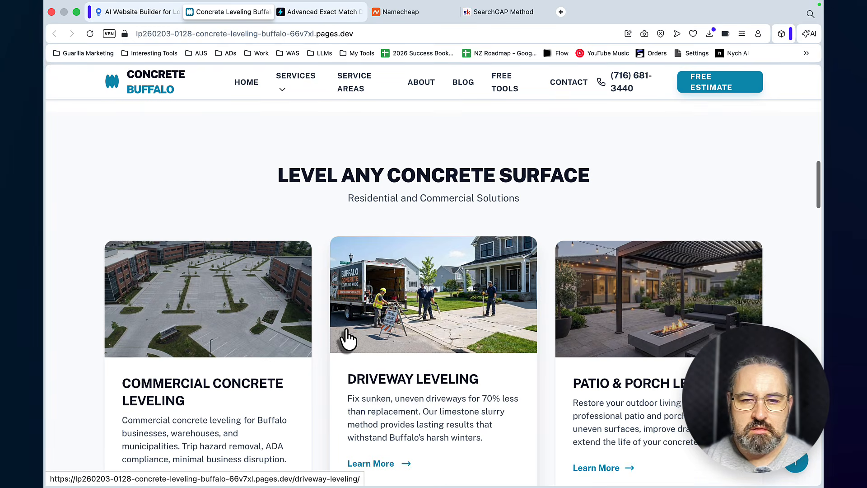
{"action": "scroll", "coordinate": [347, 331], "scroll_direction": "down", "scroll_amount": 7}
{"action": "scroll", "coordinate": [347, 330], "scroll_direction": "down", "scroll_amount": 6}
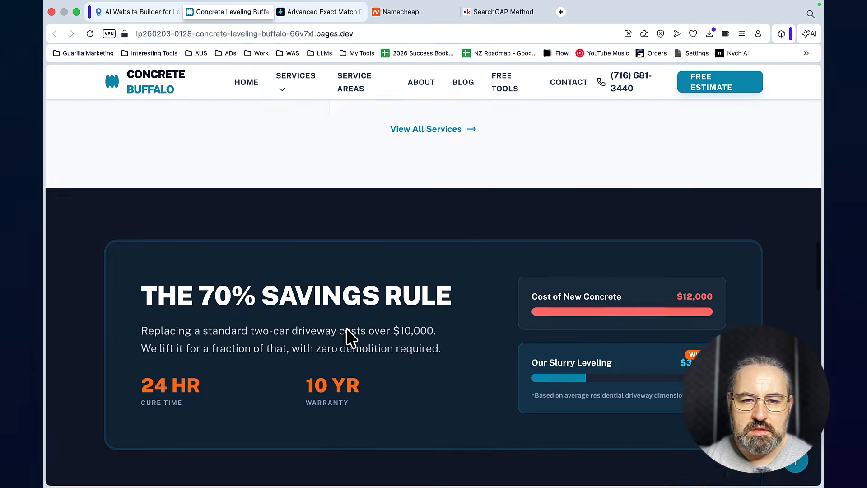
{"action": "scroll", "coordinate": [345, 329], "scroll_direction": "down", "scroll_amount": 7}
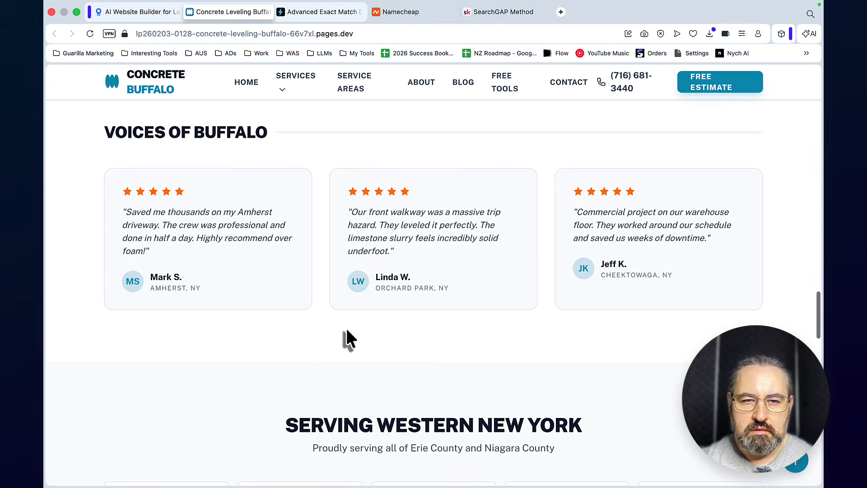
{"action": "scroll", "coordinate": [346, 329], "scroll_direction": "down", "scroll_amount": 11}
{"action": "scroll", "coordinate": [346, 332], "scroll_direction": "down", "scroll_amount": 12}
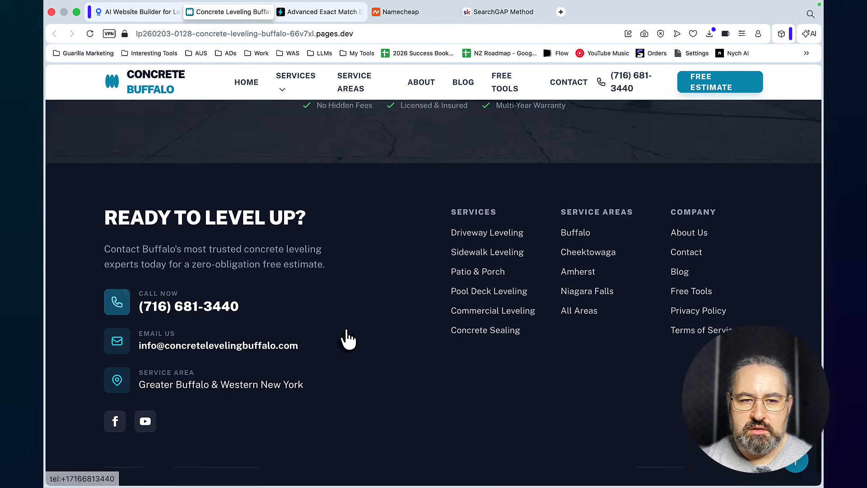
{"action": "scroll", "coordinate": [350, 337], "scroll_direction": "up", "scroll_amount": 20}
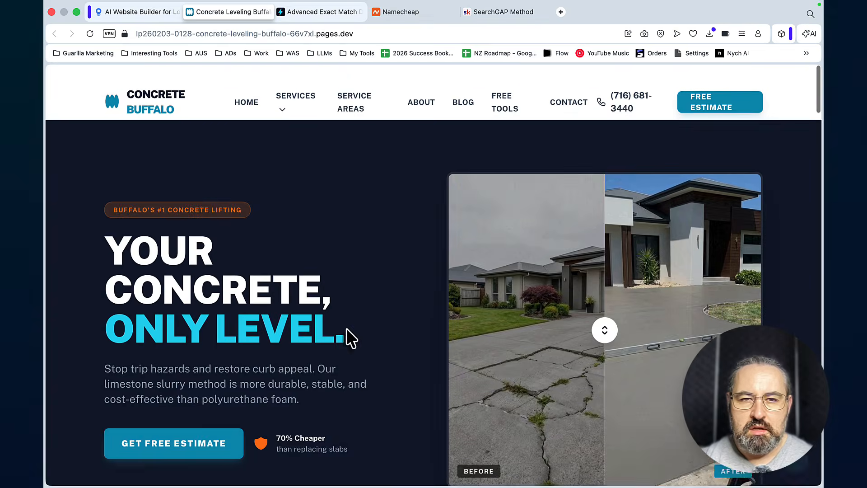
Check the site's Services list and examine the map and town cards on the Service Areas page
{"action": "mouse_move", "coordinate": [285, 97]}
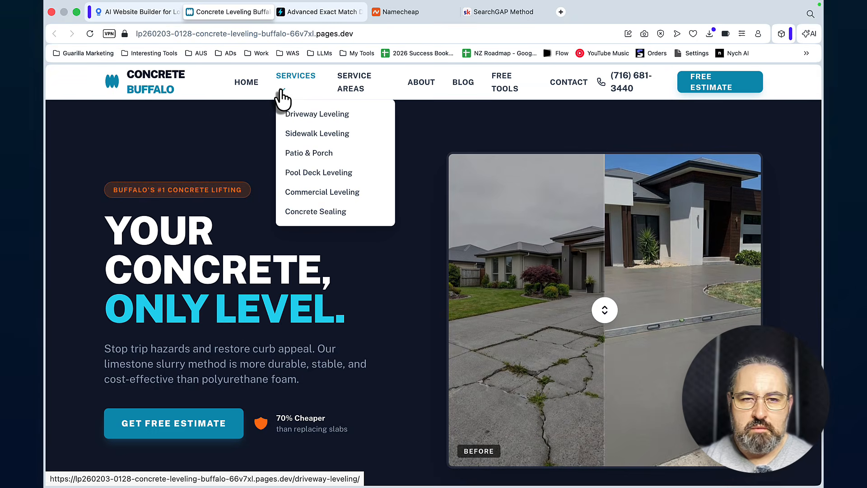
{"action": "left_click", "coordinate": [296, 174]}
{"action": "left_click", "coordinate": [351, 81]}
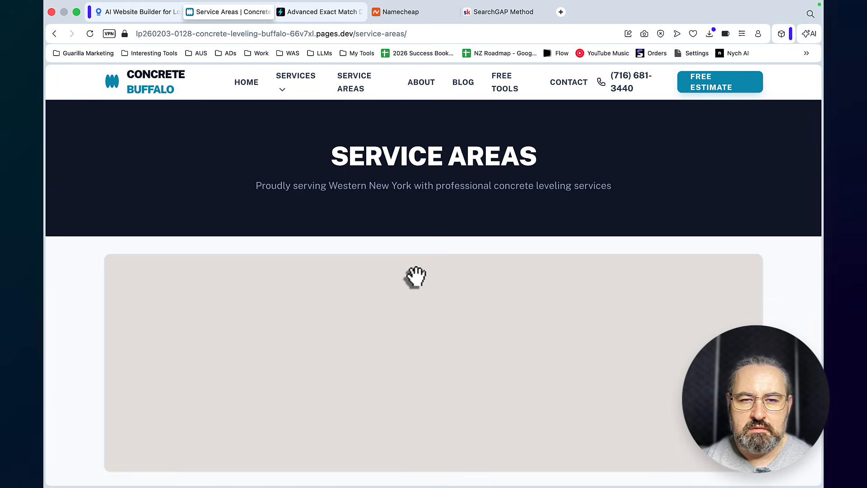
{"action": "scroll", "coordinate": [416, 273], "scroll_direction": "down", "scroll_amount": 10}
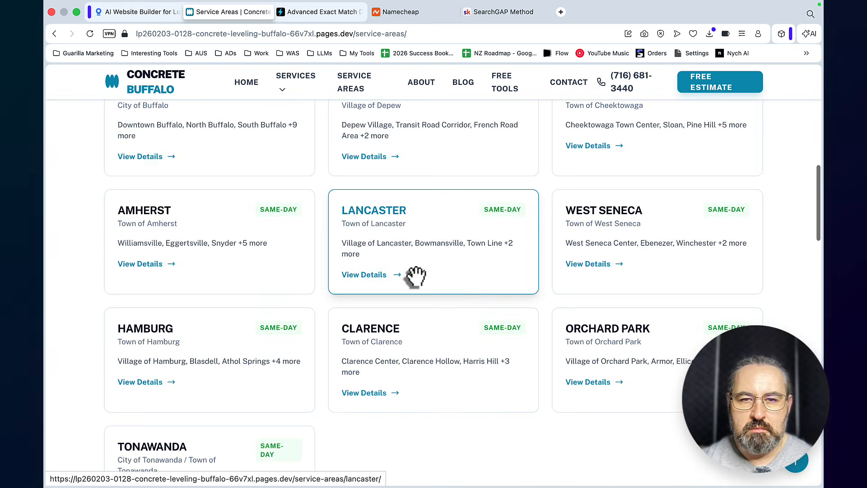
{"action": "scroll", "coordinate": [413, 277], "scroll_direction": "up", "scroll_amount": 10}
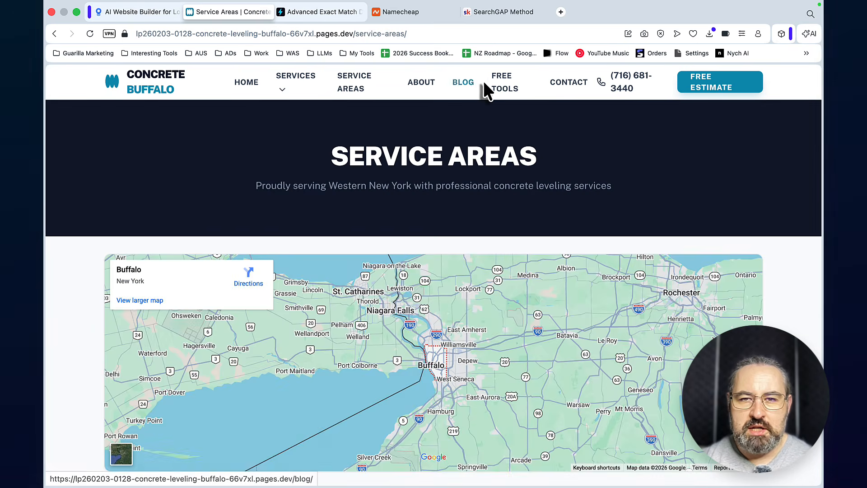
Open the Concrete Leveling Cost Estimator in Free Tools and calculate a Driveway estimate for 200 square feet and 3 sunken slabs
{"action": "left_click", "coordinate": [501, 85]}
{"action": "scroll", "coordinate": [238, 290], "scroll_direction": "down", "scroll_amount": 5}
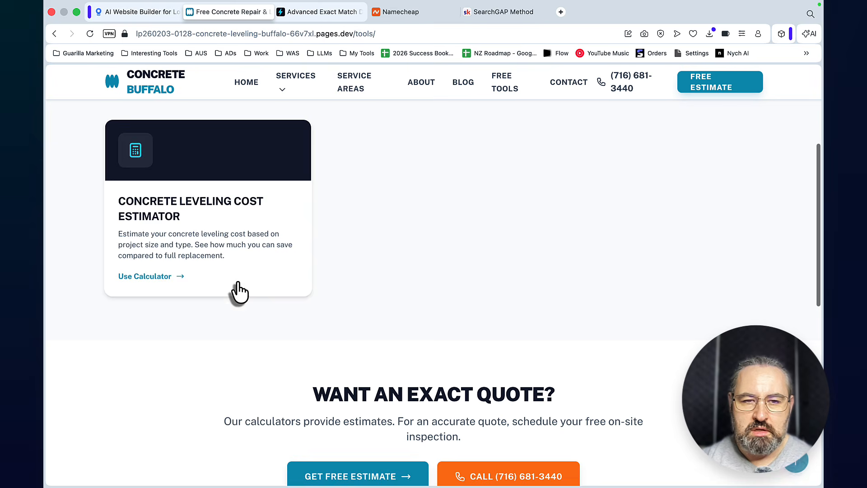
{"action": "left_click", "coordinate": [189, 209]}
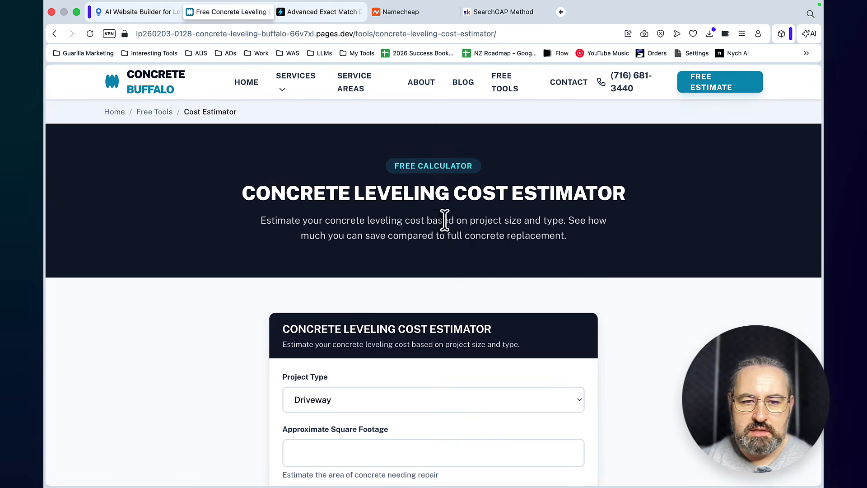
{"action": "scroll", "coordinate": [447, 213], "scroll_direction": "down", "scroll_amount": 5}
{"action": "left_click", "coordinate": [415, 327]}
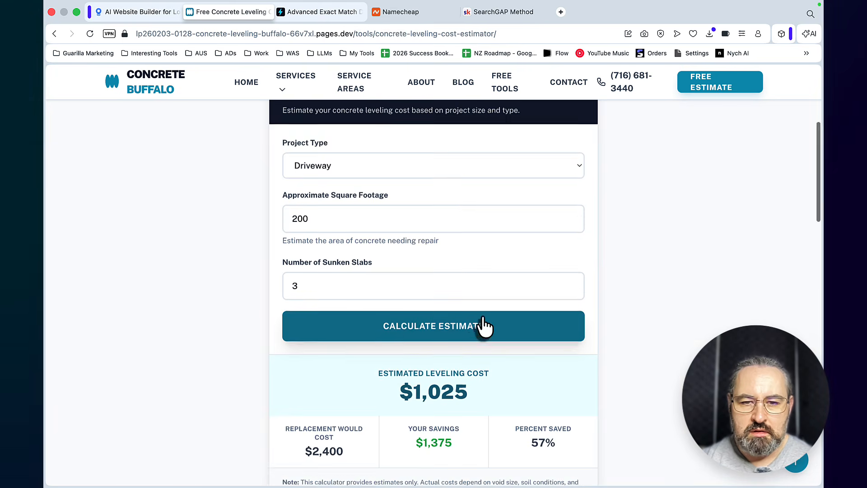
{"action": "scroll", "coordinate": [483, 323], "scroll_direction": "down", "scroll_amount": 5}
{"action": "scroll", "coordinate": [483, 317], "scroll_direction": "up", "scroll_amount": 10}
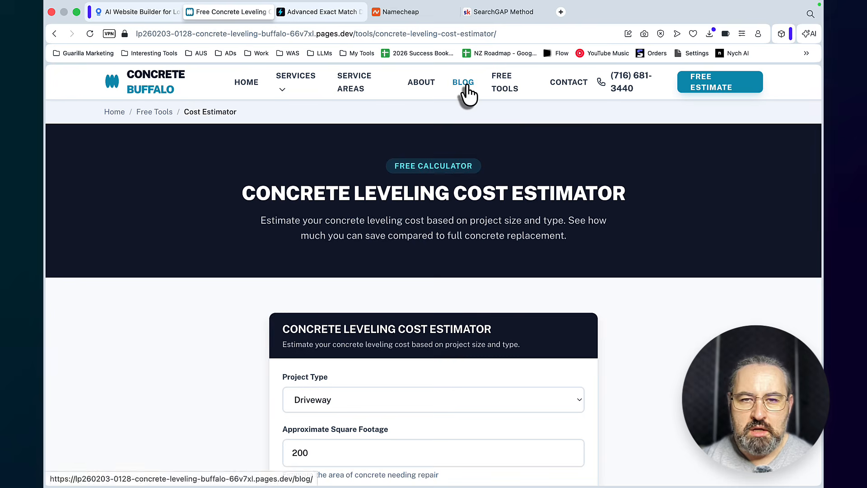
Open the blog article "What Is Concrete Leveling? A Complete Guide for Buffalo Homeowners" and examine its content, internal links and images
{"action": "left_click", "coordinate": [465, 85]}
{"action": "scroll", "coordinate": [580, 198], "scroll_direction": "down", "scroll_amount": 6}
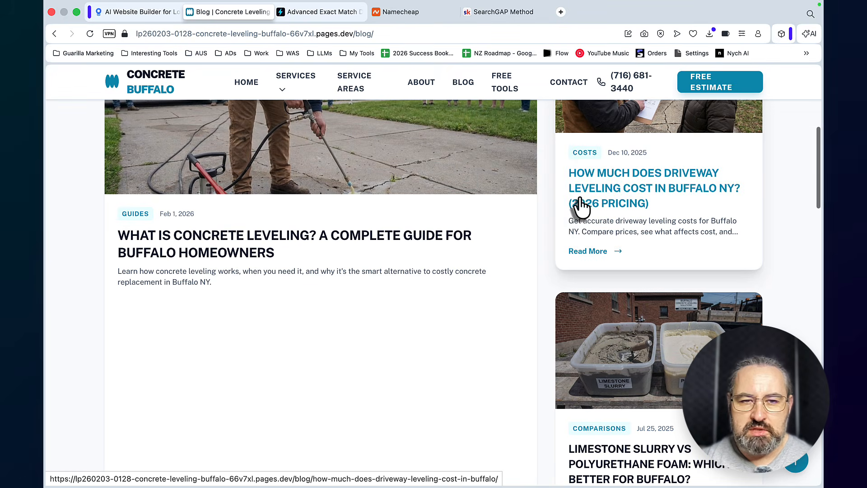
{"action": "left_click", "coordinate": [338, 230]}
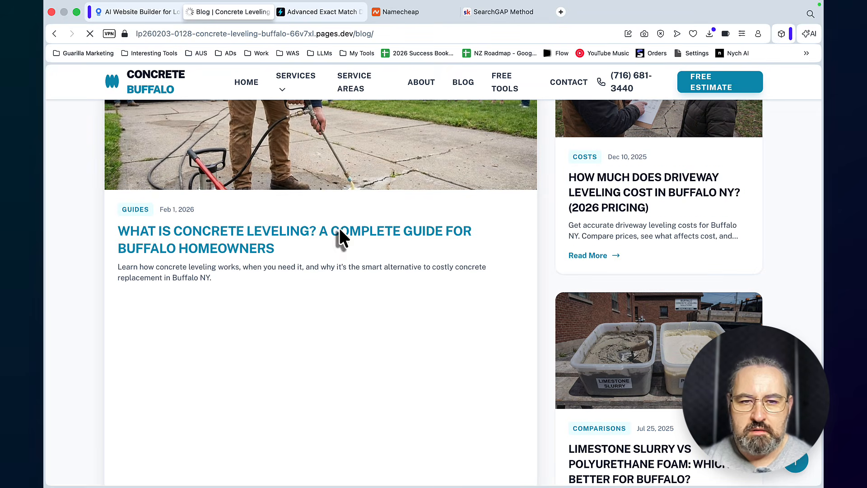
{"action": "scroll", "coordinate": [496, 235], "scroll_direction": "down", "scroll_amount": 2}
{"action": "scroll", "coordinate": [513, 242], "scroll_direction": "down", "scroll_amount": 10}
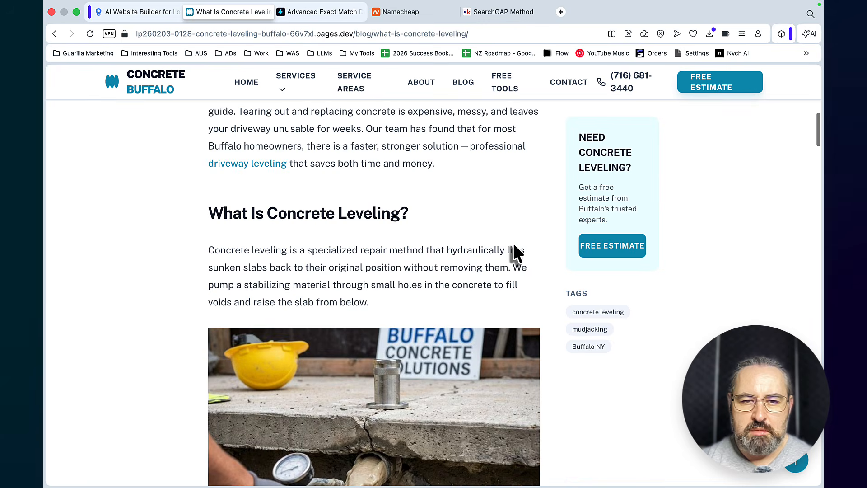
{"action": "scroll", "coordinate": [513, 242], "scroll_direction": "up", "scroll_amount": 4}
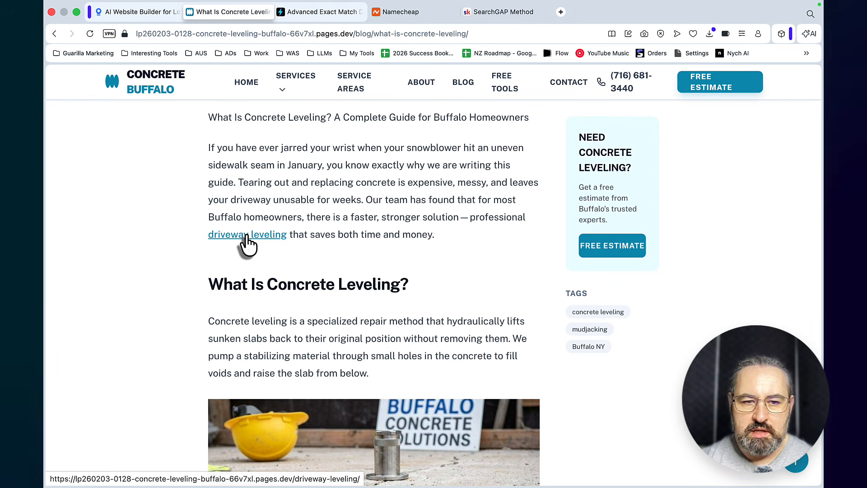
{"action": "scroll", "coordinate": [397, 231], "scroll_direction": "down", "scroll_amount": 3}
{"action": "scroll", "coordinate": [414, 233], "scroll_direction": "down", "scroll_amount": 15}
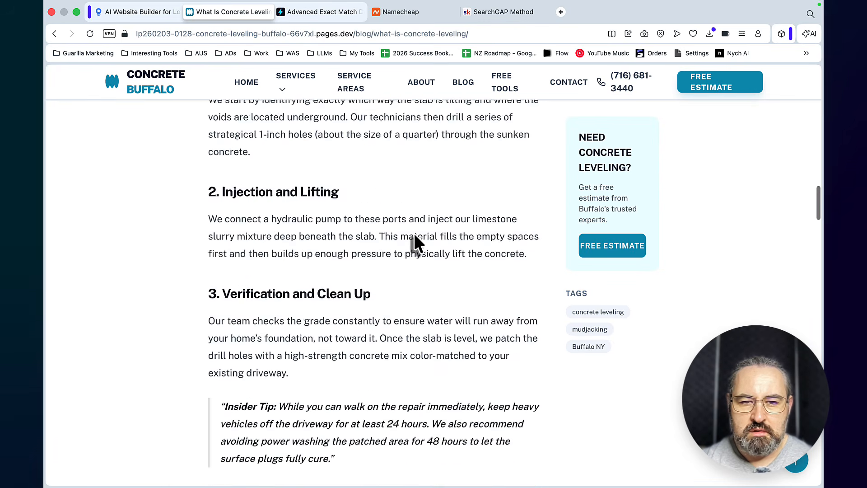
{"action": "scroll", "coordinate": [414, 233], "scroll_direction": "up", "scroll_amount": 20}
{"action": "scroll", "coordinate": [413, 233], "scroll_direction": "down", "scroll_amount": 9}
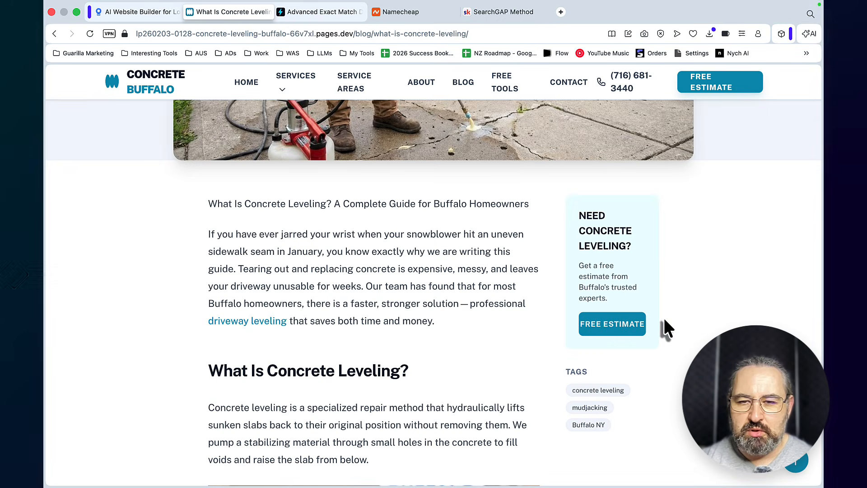
Close the website preview, open the project's website editor in LocusPilot and look through its Images section
{"action": "left_click", "coordinate": [190, 12]}
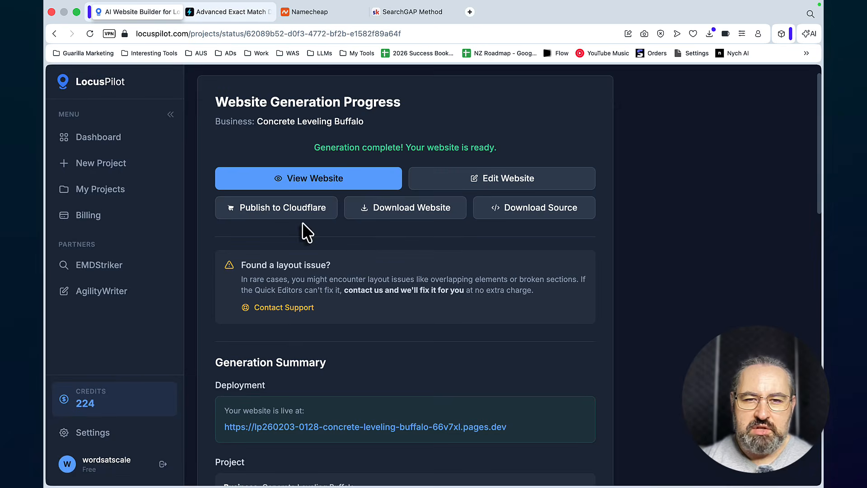
{"action": "left_click", "coordinate": [463, 188]}
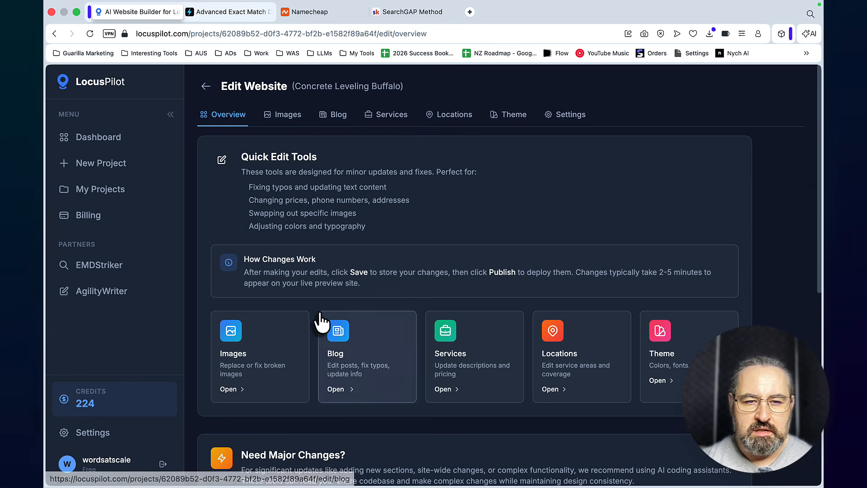
{"action": "left_click", "coordinate": [289, 344]}
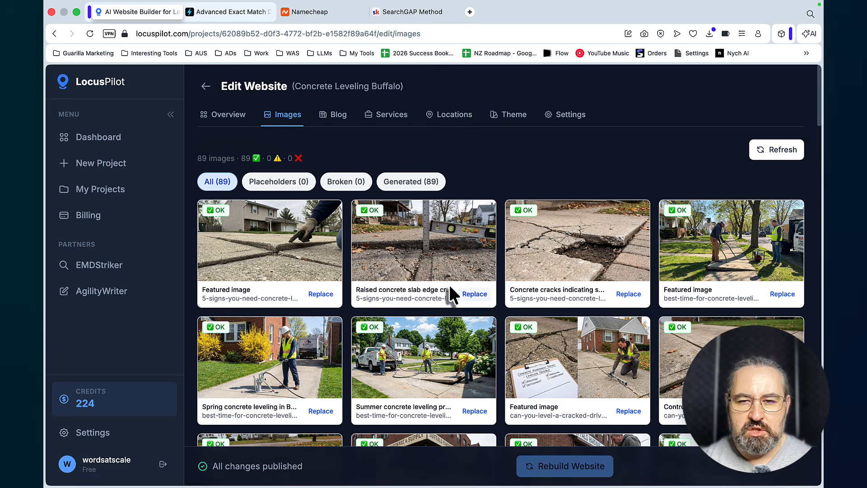
{"action": "scroll", "coordinate": [481, 301], "scroll_direction": "down", "scroll_amount": 2}
{"action": "scroll", "coordinate": [482, 302], "scroll_direction": "up", "scroll_amount": 2}
Open the blog post "What Is Concrete Leveling? A Complete Guide for Buffalo Homeowners" for editing and examine its post details
{"action": "left_click", "coordinate": [333, 107]}
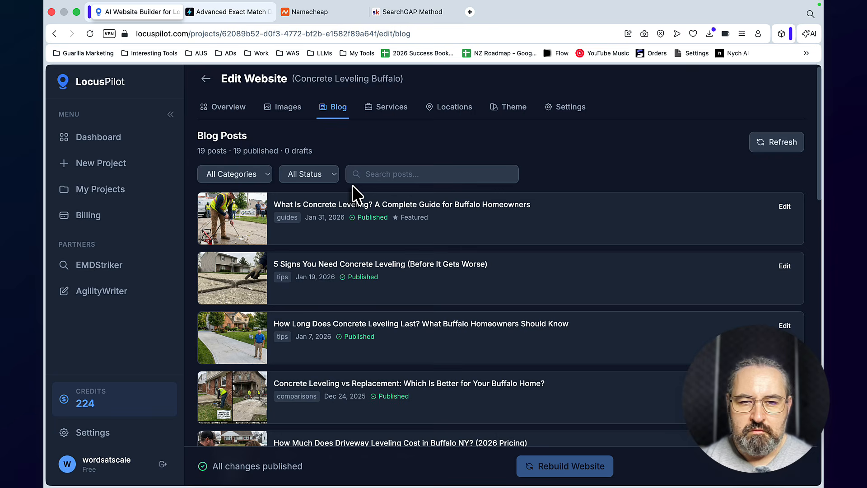
{"action": "left_click", "coordinate": [785, 213]}
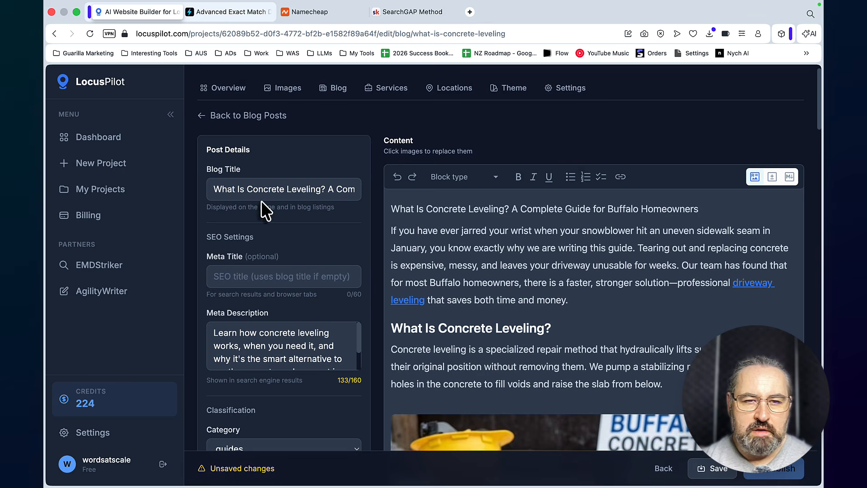
{"action": "scroll", "coordinate": [304, 276], "scroll_direction": "down", "scroll_amount": 5}
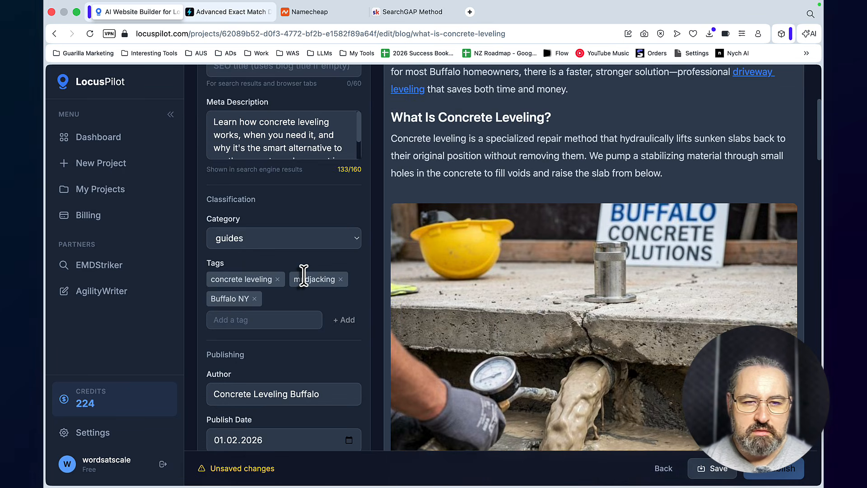
Examine the blog post's classification, publishing and featured image fields along with the article content in the editor
{"action": "scroll", "coordinate": [304, 275], "scroll_direction": "down", "scroll_amount": 3}
{"action": "scroll", "coordinate": [303, 275], "scroll_direction": "down", "scroll_amount": 8}
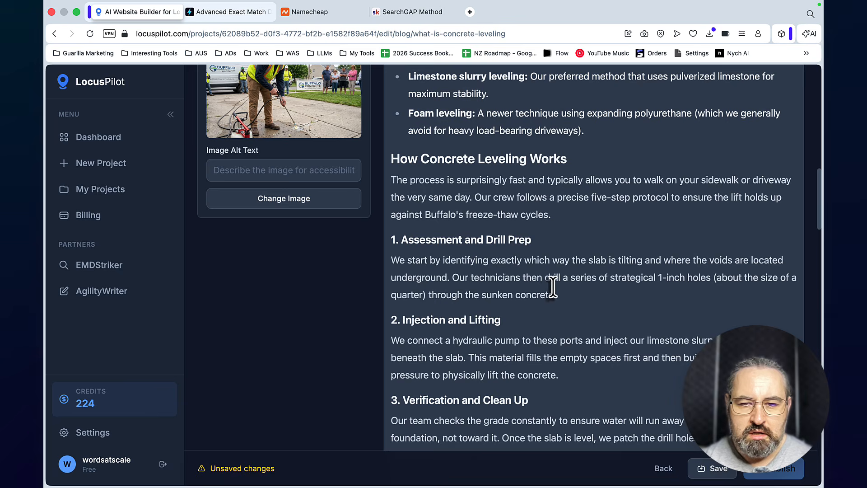
{"action": "scroll", "coordinate": [555, 284], "scroll_direction": "down", "scroll_amount": 10}
{"action": "scroll", "coordinate": [555, 286], "scroll_direction": "up", "scroll_amount": 20}
{"action": "scroll", "coordinate": [554, 287], "scroll_direction": "up", "scroll_amount": 5}
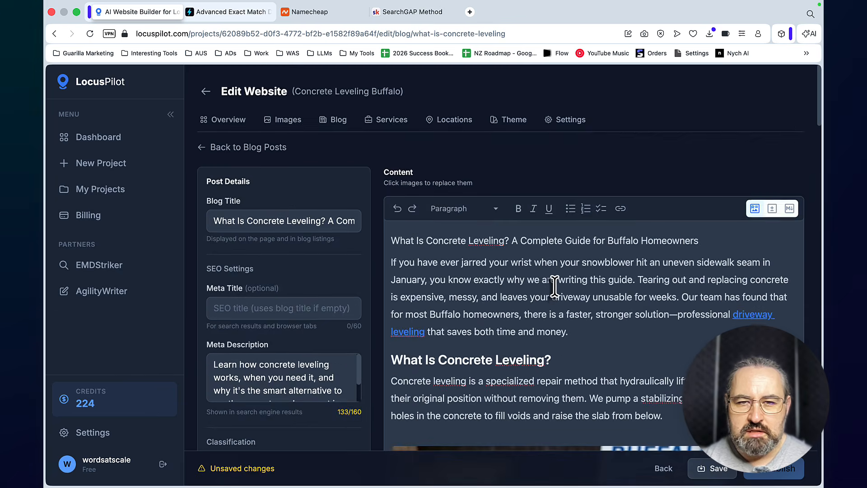
Look through the website's services and service areas, and the theme options for colors, typography and buttons
{"action": "left_click", "coordinate": [398, 116]}
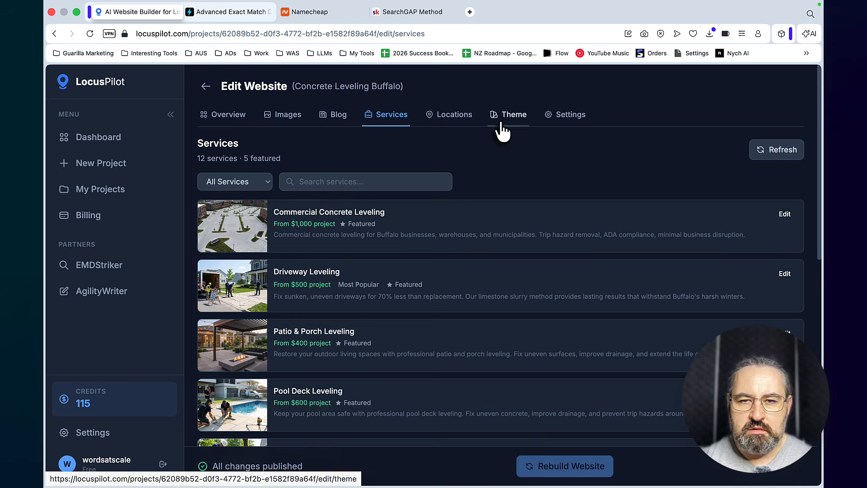
{"action": "left_click", "coordinate": [462, 119]}
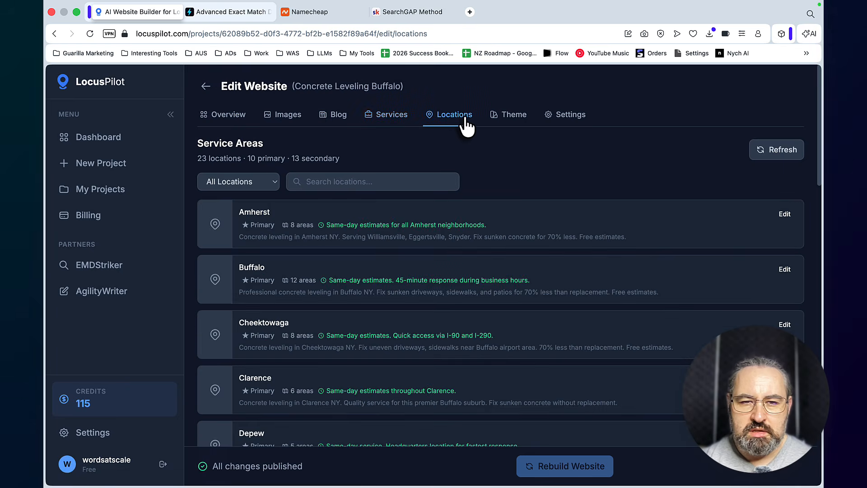
{"action": "left_click", "coordinate": [513, 130]}
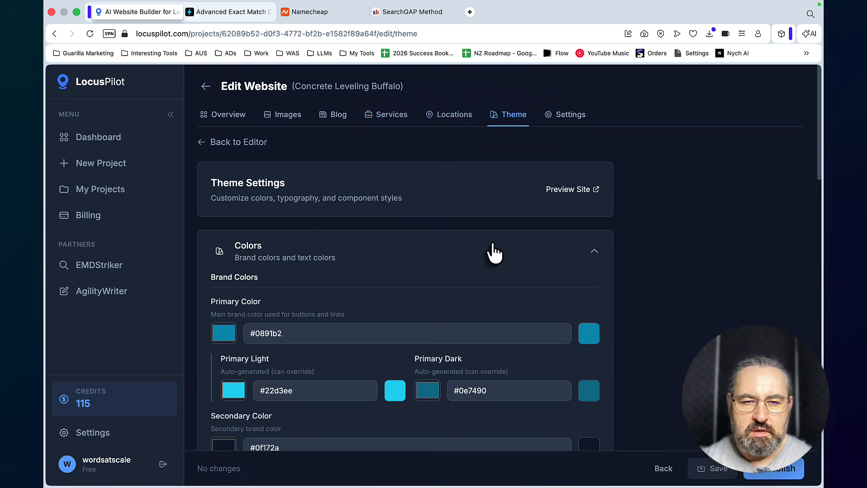
{"action": "scroll", "coordinate": [395, 264], "scroll_direction": "down", "scroll_amount": 7}
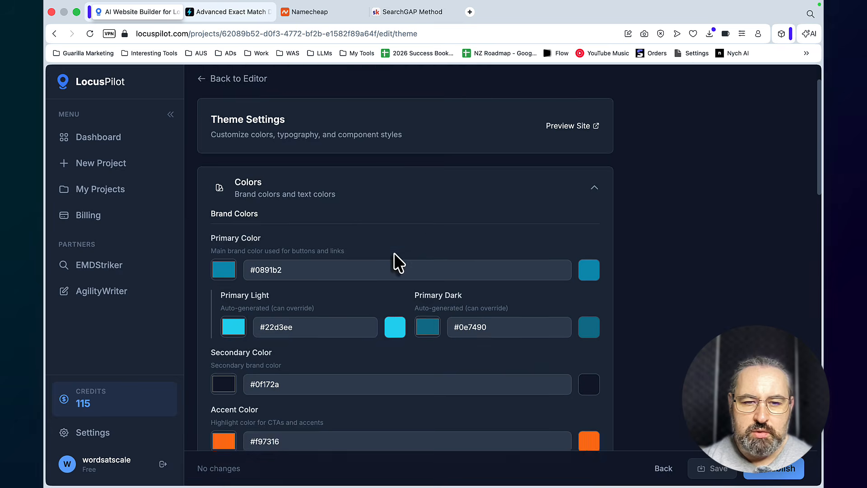
{"action": "scroll", "coordinate": [393, 254], "scroll_direction": "down", "scroll_amount": 5}
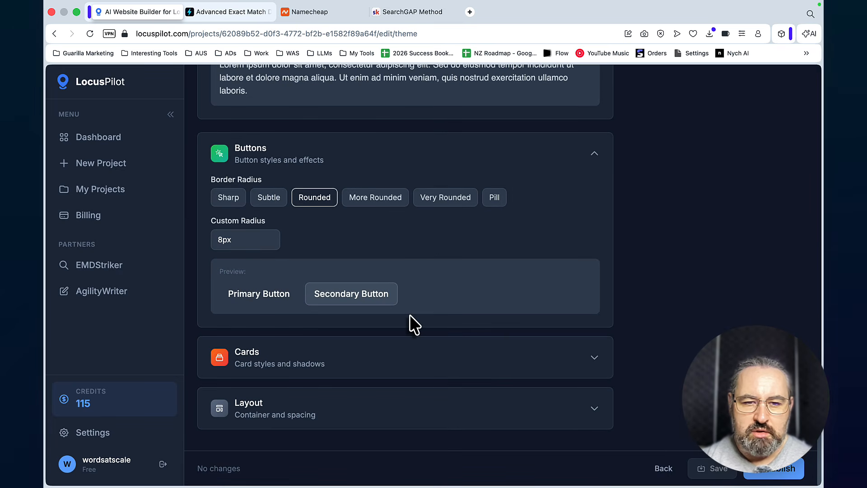
{"action": "scroll", "coordinate": [410, 314], "scroll_direction": "up", "scroll_amount": 20}
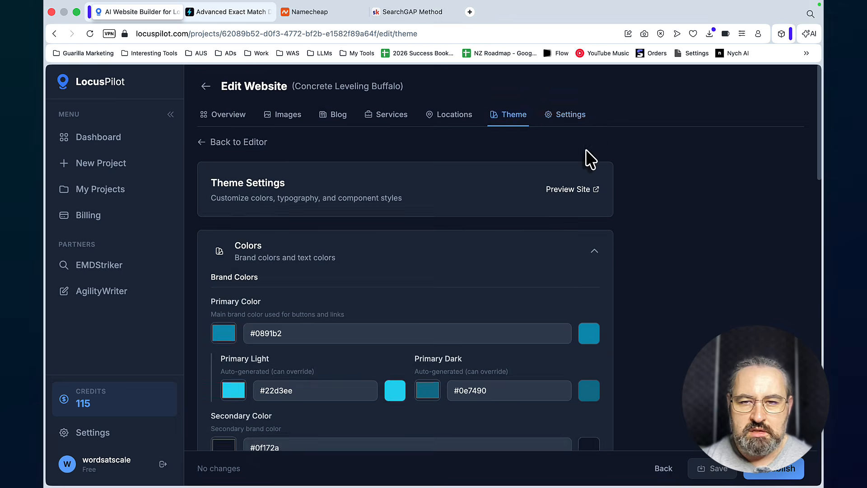
Open the site settings and examine the domain, analytics and custom script options
{"action": "left_click", "coordinate": [569, 117]}
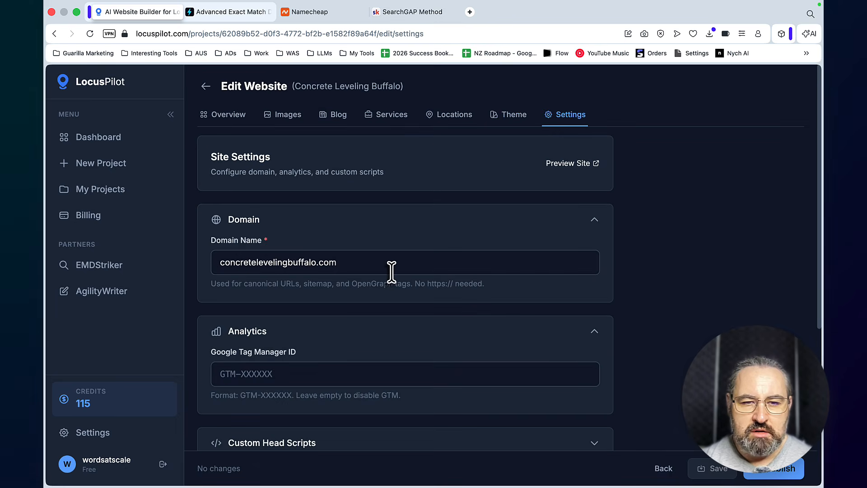
{"action": "scroll", "coordinate": [392, 271], "scroll_direction": "down", "scroll_amount": 5}
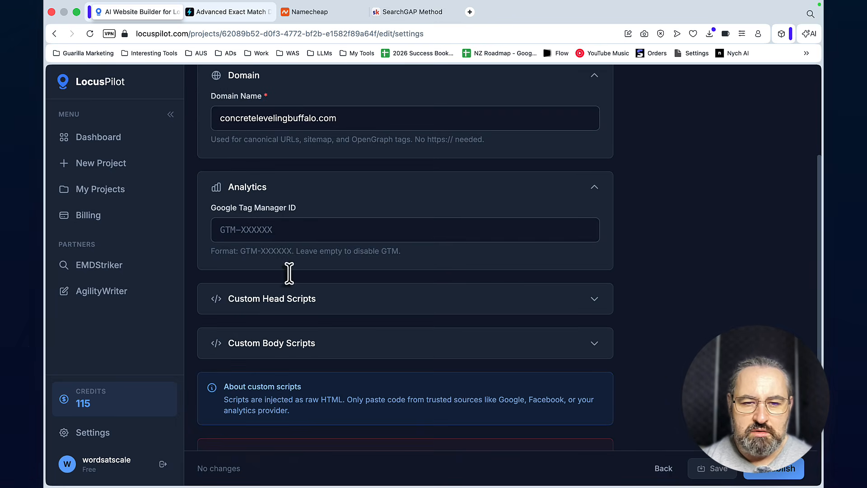
{"action": "scroll", "coordinate": [286, 272], "scroll_direction": "down", "scroll_amount": 4}
{"action": "scroll", "coordinate": [314, 320], "scroll_direction": "up", "scroll_amount": 9}
Return to the project's generation progress page, download the website as concrete-leveling-buffalo-website.zip and unpack it
{"action": "left_click", "coordinate": [209, 88]}
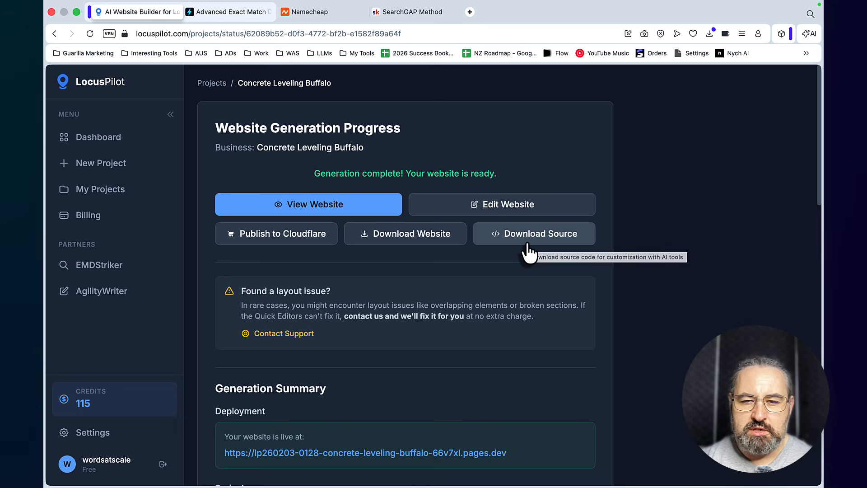
{"action": "left_click", "coordinate": [399, 234]}
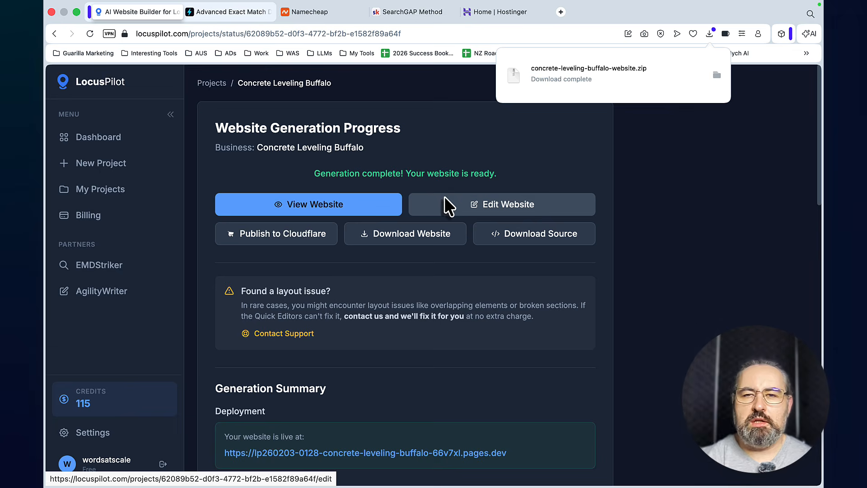
{"action": "left_click", "coordinate": [567, 77]}
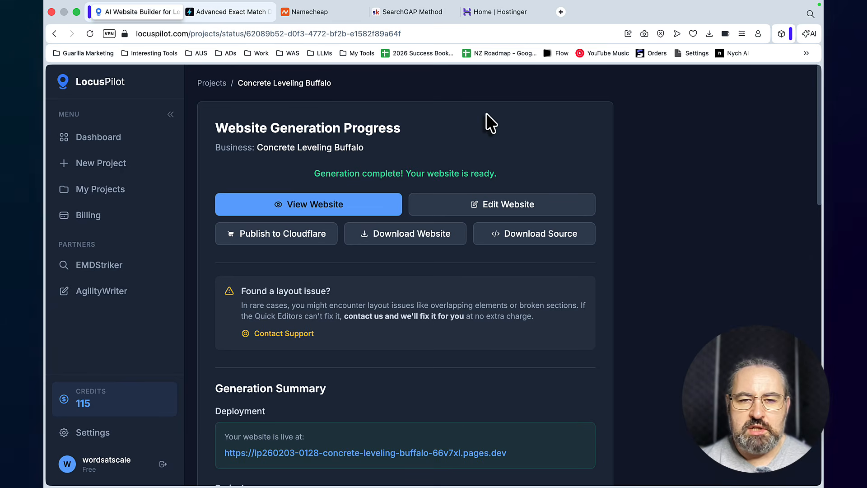
Switch to Hostinger and add a custom PHP/HTML website to the Business plan using a temporary domain
{"action": "left_click", "coordinate": [502, 13]}
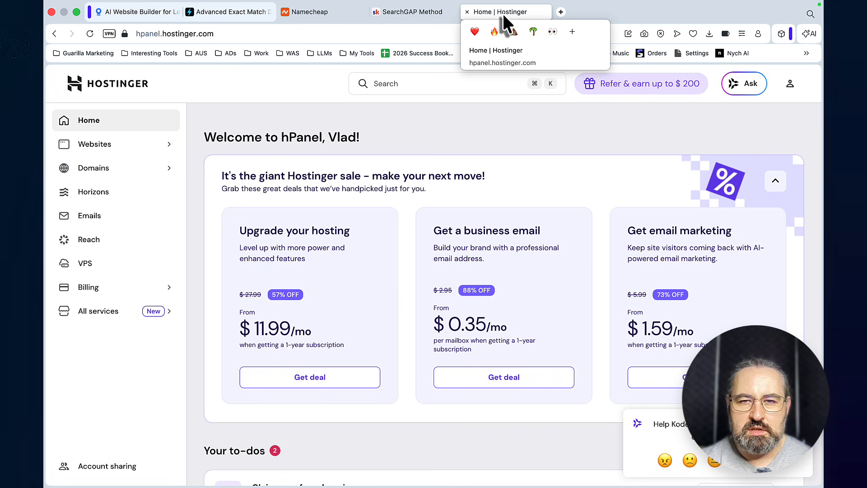
{"action": "left_click", "coordinate": [106, 146]}
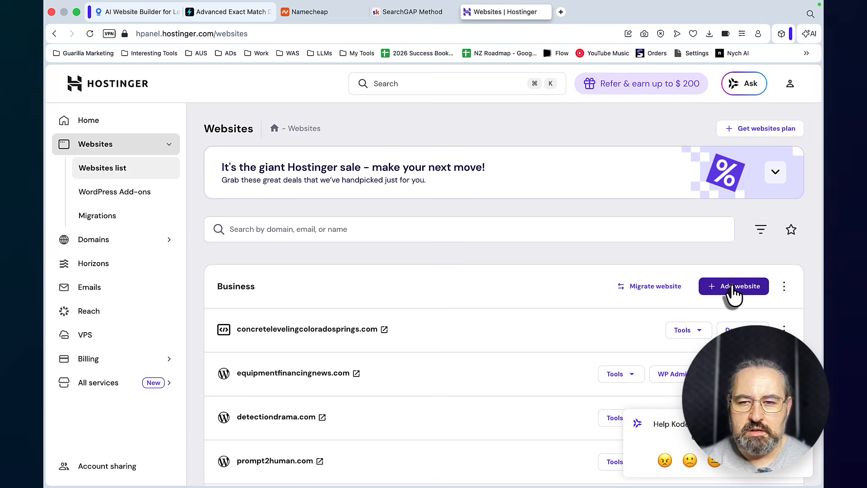
{"action": "left_click", "coordinate": [733, 285]}
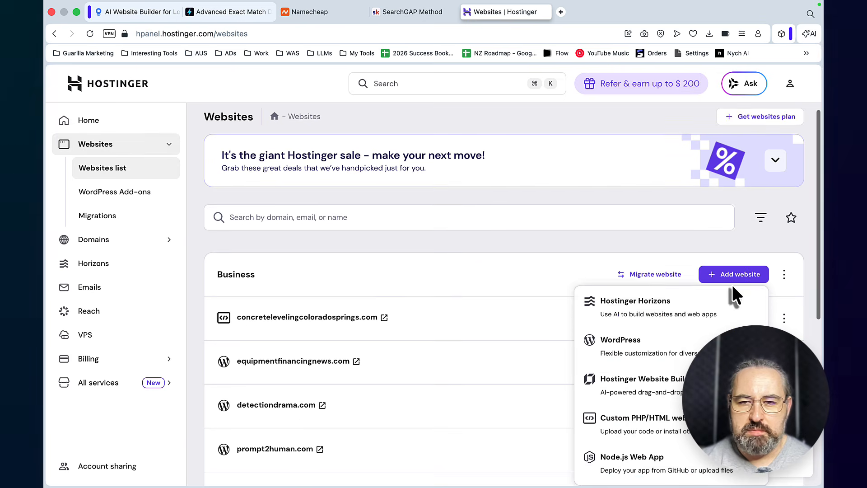
{"action": "left_click", "coordinate": [632, 427]}
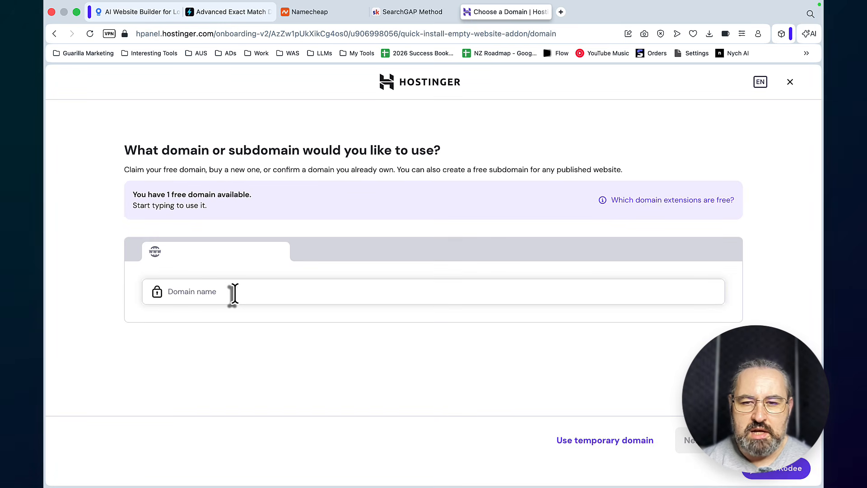
{"action": "left_click", "coordinate": [603, 442]}
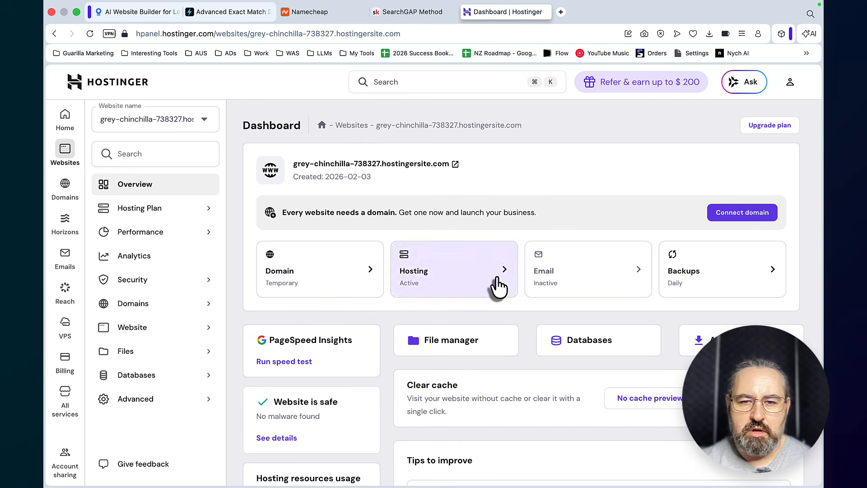
Open the new website's public_html folder in the file manager and move the browser window aside to uncover the desktop
{"action": "left_click", "coordinate": [454, 348]}
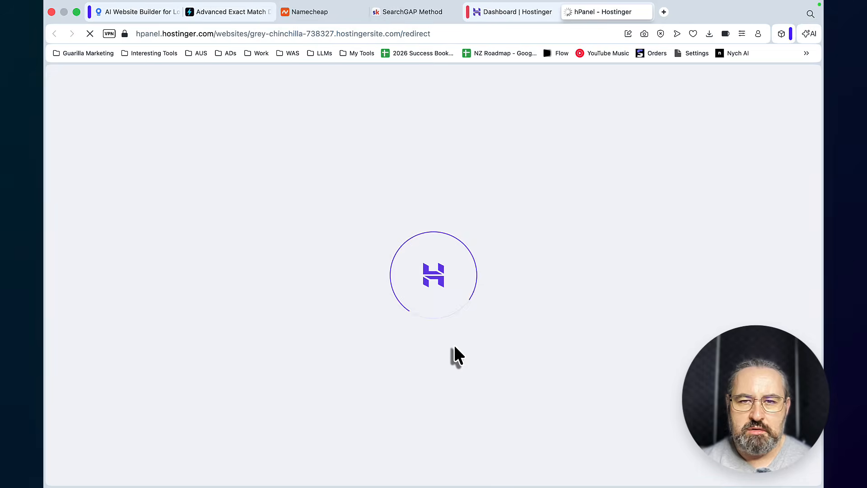
{"action": "double_click", "coordinate": [259, 177]}
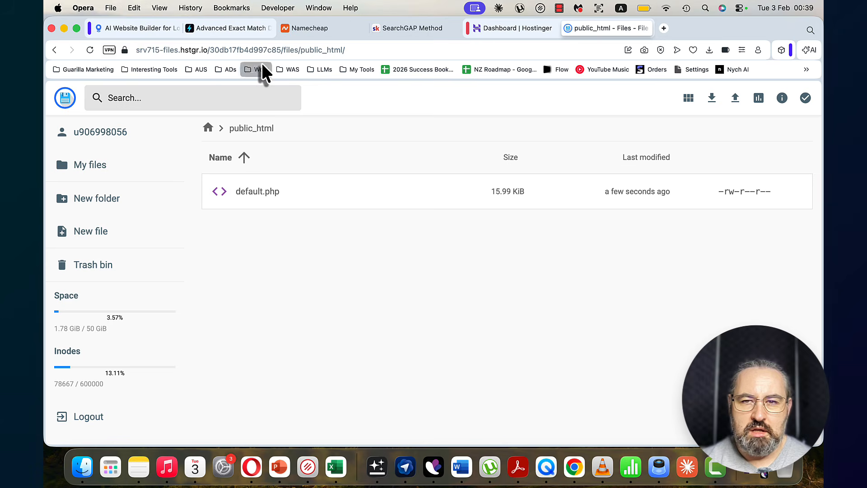
{"action": "left_click_drag", "start_coordinate": [678, 29], "coordinate": [820, 36]}
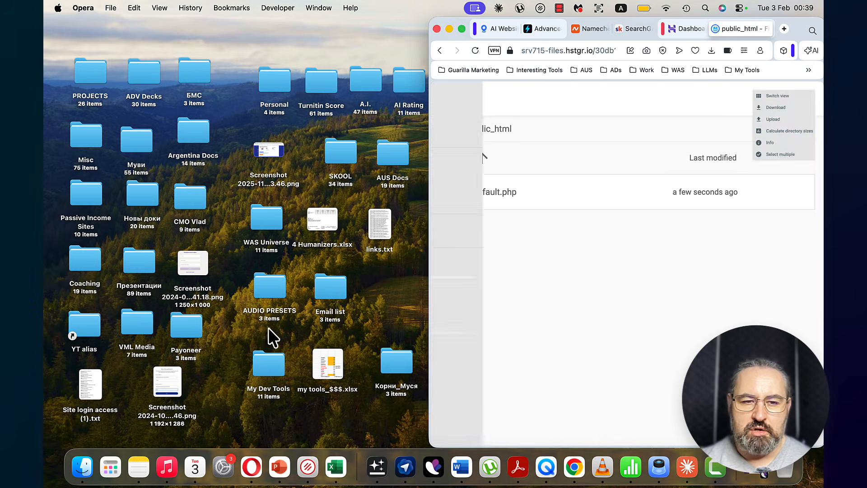
Switch to Finder and upload all contents of the concrete-leveling-buffalo-website folder into public_html
{"action": "left_click", "coordinate": [87, 468]}
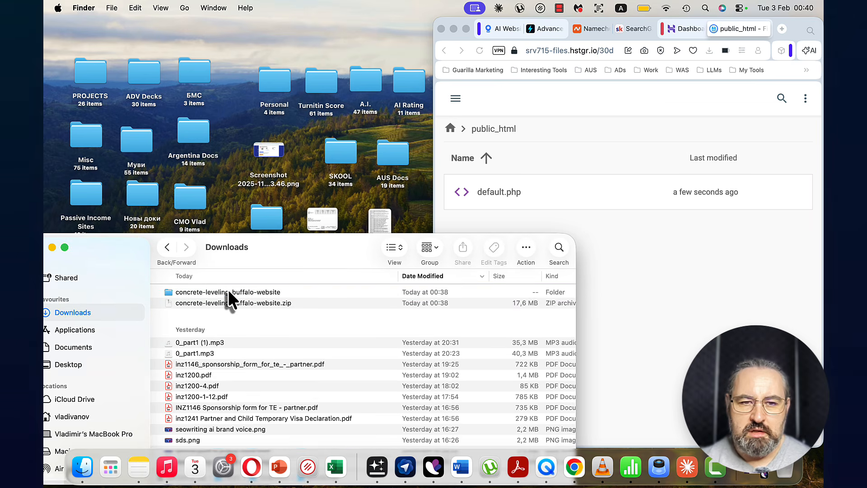
{"action": "left_click", "coordinate": [229, 291]}
{"action": "double_click", "coordinate": [228, 291]}
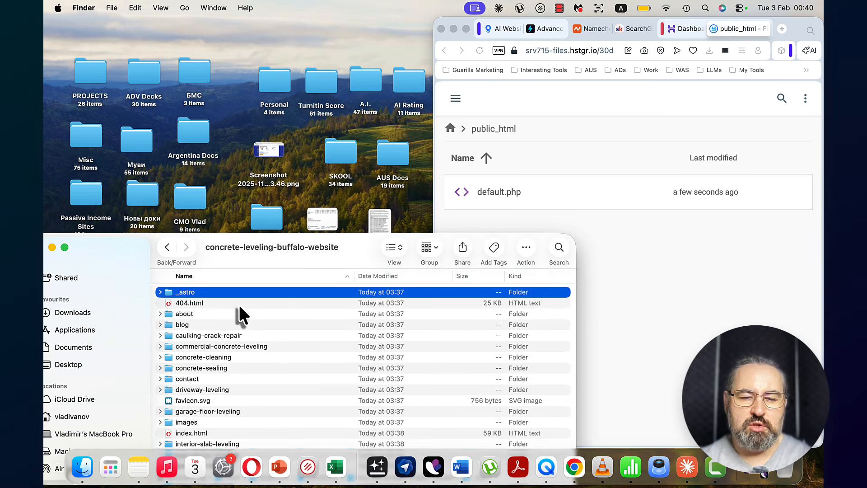
{"action": "scroll", "coordinate": [238, 312], "scroll_direction": "down", "scroll_amount": 5}
{"action": "right_click", "coordinate": [236, 339]}
{"action": "left_click_drag", "start_coordinate": [140, 242], "coordinate": [145, 166]}
{"action": "key", "text": "super+a"}
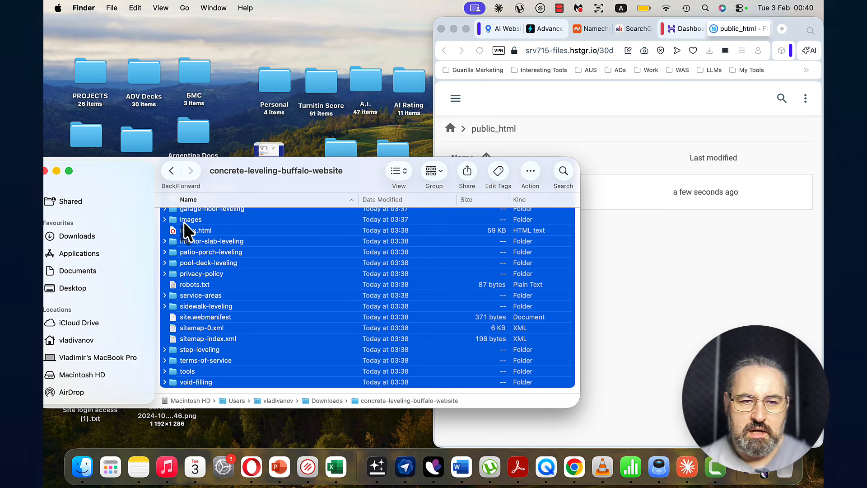
{"action": "left_click_drag", "start_coordinate": [182, 221], "coordinate": [643, 272]}
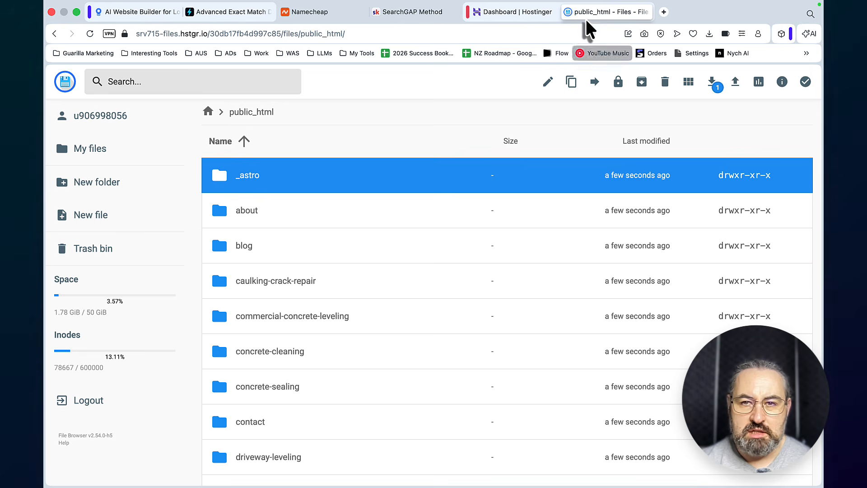
Close the file manager and open the website on its temporary domain to check the home page
{"action": "key", "text": "super+w"}
{"action": "left_click", "coordinate": [454, 164]}
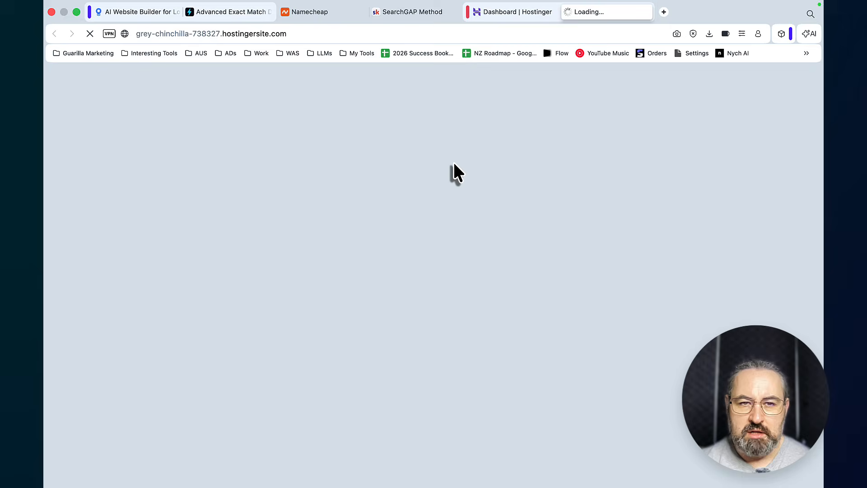
{"action": "scroll", "coordinate": [386, 151], "scroll_direction": "down", "scroll_amount": 10}
{"action": "scroll", "coordinate": [386, 153], "scroll_direction": "down", "scroll_amount": 10}
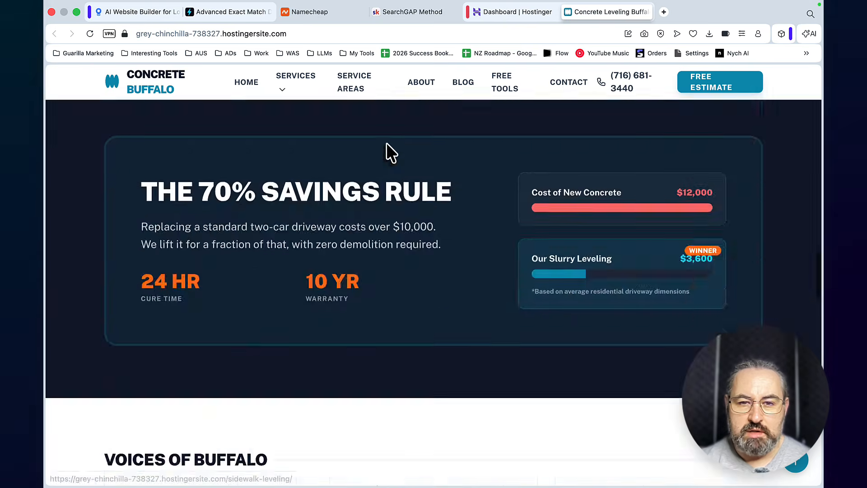
{"action": "scroll", "coordinate": [387, 153], "scroll_direction": "up", "scroll_amount": 20}
Open the Sidewalk Leveling service page of the live website and examine its content, images and project gallery
{"action": "mouse_move", "coordinate": [284, 97]}
{"action": "left_click", "coordinate": [287, 113]}
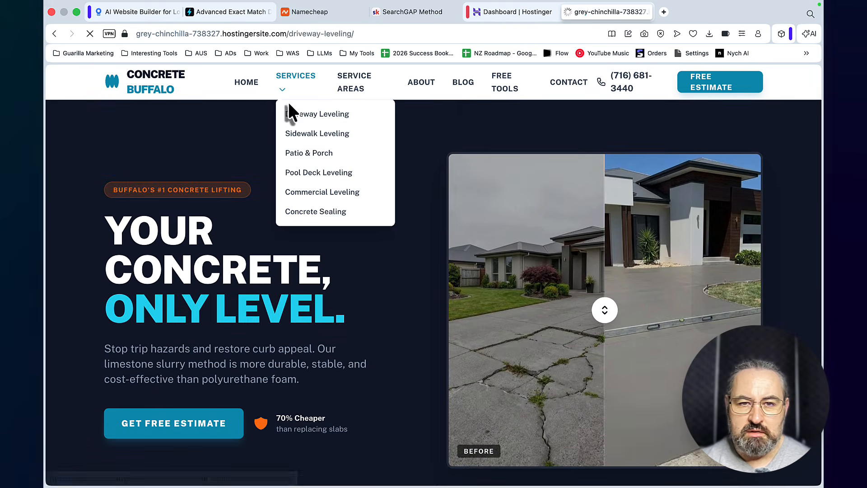
{"action": "left_click", "coordinate": [307, 134]}
{"action": "scroll", "coordinate": [391, 174], "scroll_direction": "down", "scroll_amount": 5}
{"action": "scroll", "coordinate": [389, 164], "scroll_direction": "down", "scroll_amount": 15}
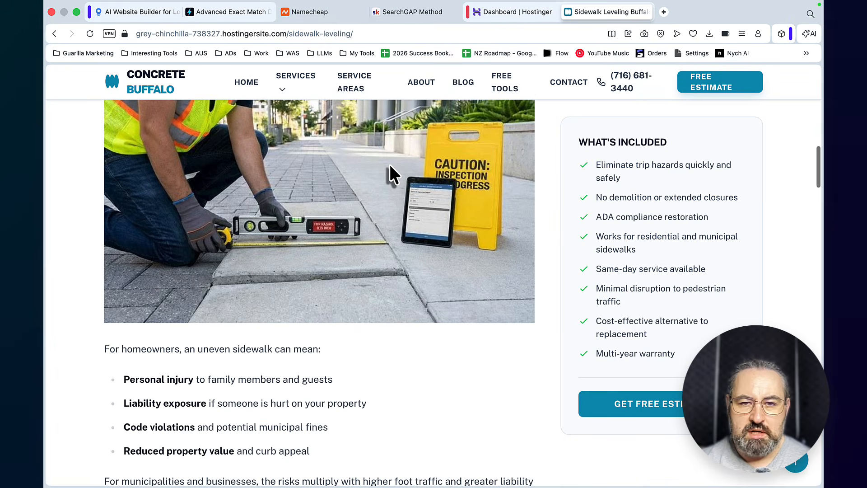
{"action": "scroll", "coordinate": [389, 164], "scroll_direction": "up", "scroll_amount": 10}
{"action": "scroll", "coordinate": [390, 168], "scroll_direction": "up", "scroll_amount": 5}
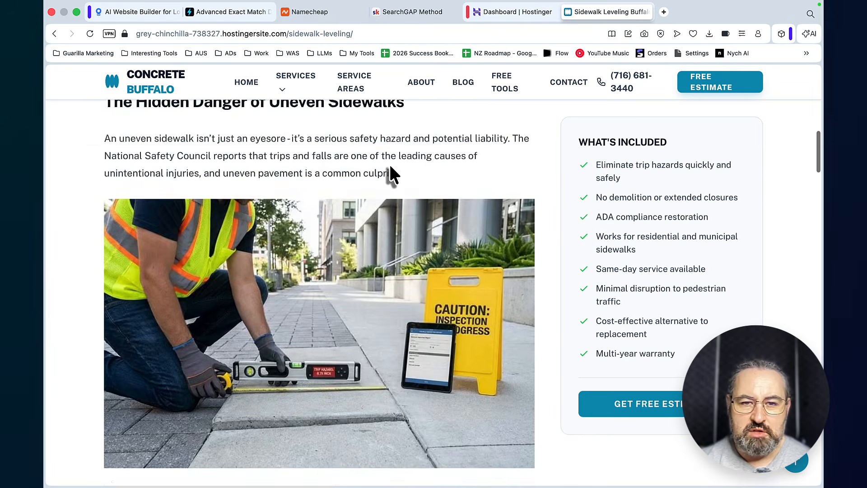
{"action": "scroll", "coordinate": [390, 168], "scroll_direction": "down", "scroll_amount": 12}
{"action": "scroll", "coordinate": [390, 167], "scroll_direction": "down", "scroll_amount": 10}
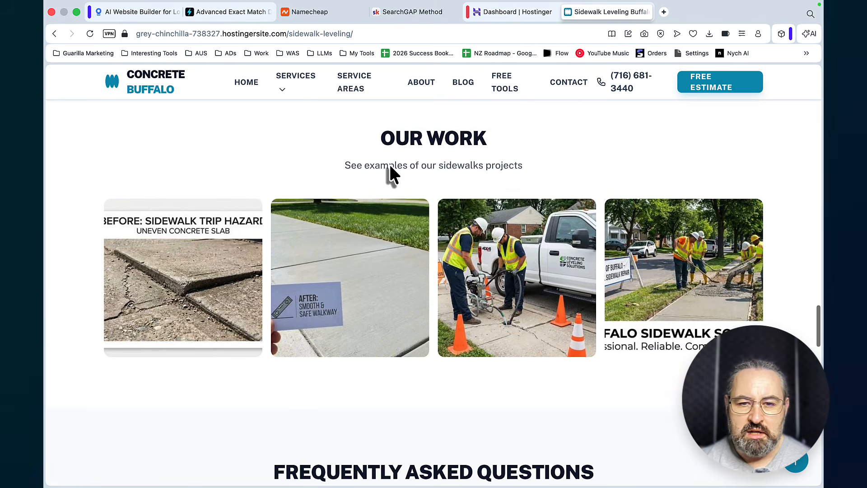
{"action": "scroll", "coordinate": [389, 166], "scroll_direction": "up", "scroll_amount": 16}
Open the blog's driveway leveling cost article, examine its content, and open the patio leveling versus new patio cost comparison
{"action": "left_click", "coordinate": [464, 82]}
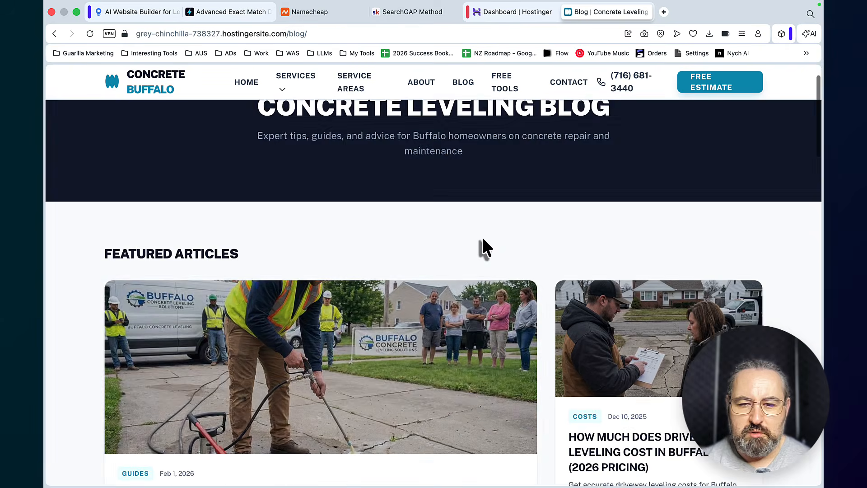
{"action": "scroll", "coordinate": [527, 273], "scroll_direction": "down", "scroll_amount": 4}
{"action": "left_click", "coordinate": [603, 302]}
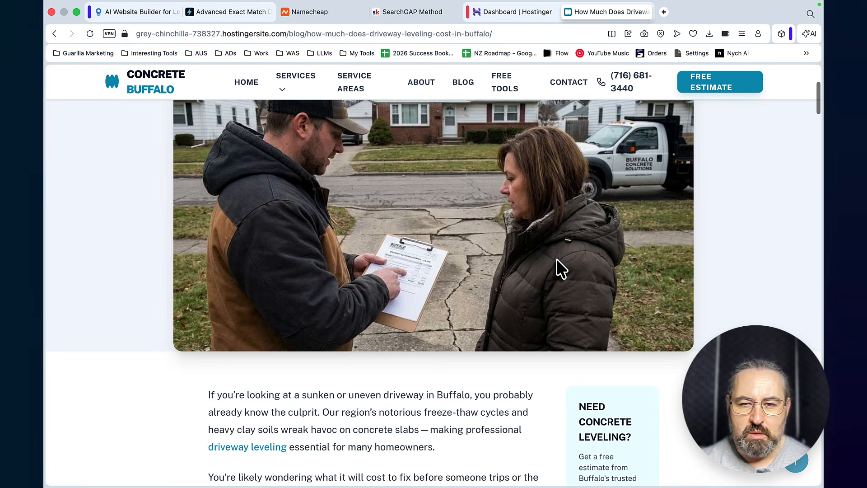
{"action": "scroll", "coordinate": [557, 266], "scroll_direction": "down", "scroll_amount": 12}
{"action": "scroll", "coordinate": [557, 261], "scroll_direction": "down", "scroll_amount": 20}
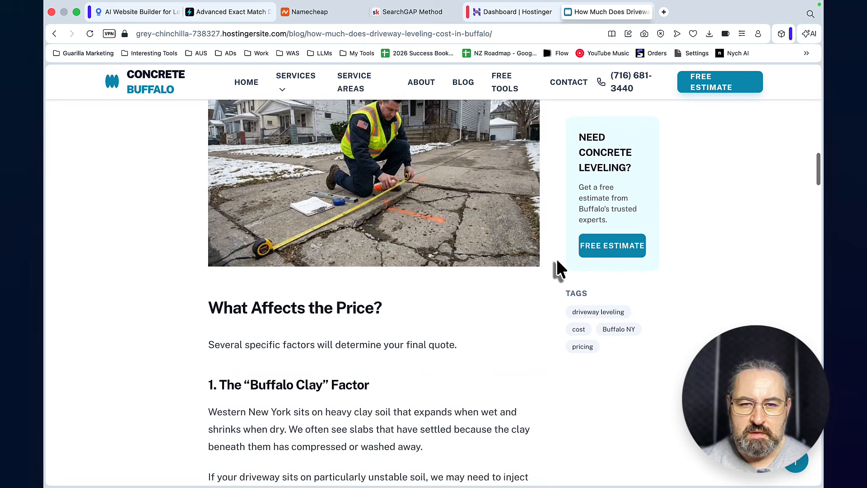
{"action": "scroll", "coordinate": [558, 269], "scroll_direction": "down", "scroll_amount": 15}
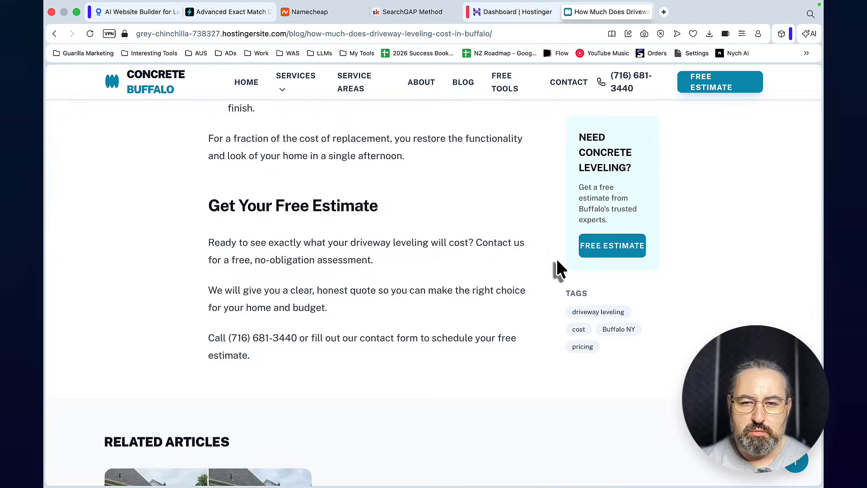
{"action": "scroll", "coordinate": [557, 267], "scroll_direction": "up", "scroll_amount": 5}
{"action": "left_click", "coordinate": [238, 370]}
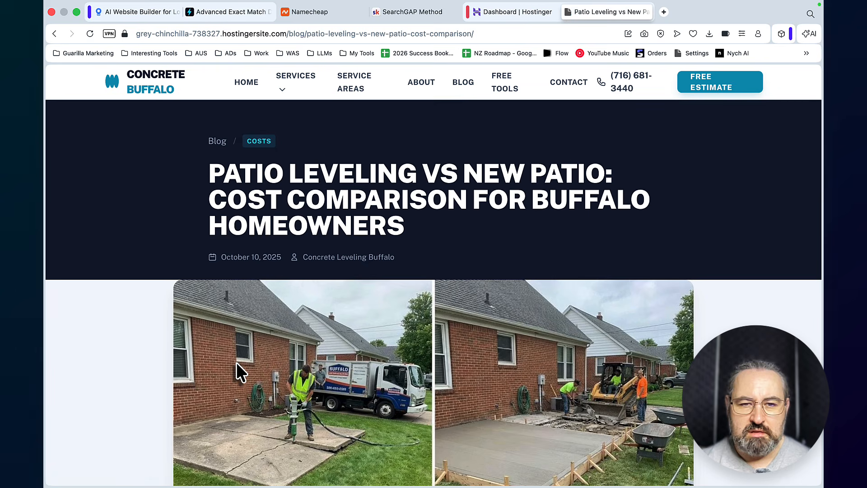
Examine the images and pricing content of the patio leveling versus new patio article, and close the live website
{"action": "scroll", "coordinate": [442, 320], "scroll_direction": "down", "scroll_amount": 3}
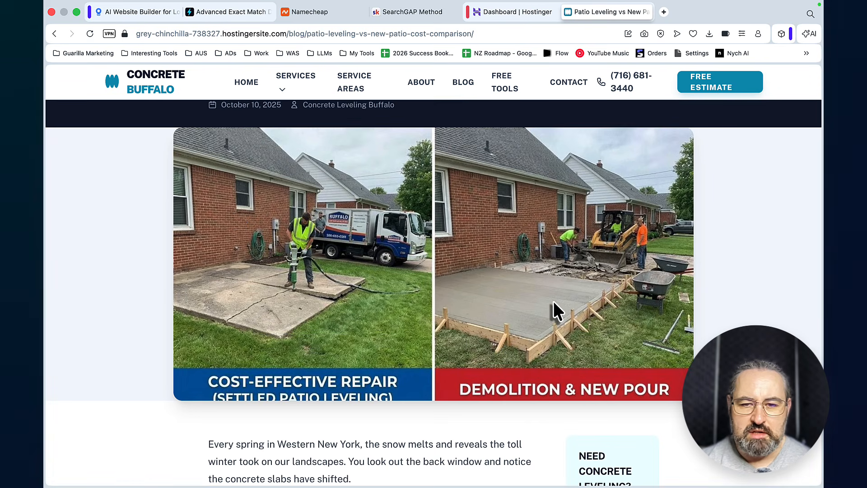
{"action": "scroll", "coordinate": [554, 301], "scroll_direction": "down", "scroll_amount": 5}
{"action": "scroll", "coordinate": [553, 301], "scroll_direction": "up", "scroll_amount": 1}
{"action": "scroll", "coordinate": [556, 303], "scroll_direction": "down", "scroll_amount": 5}
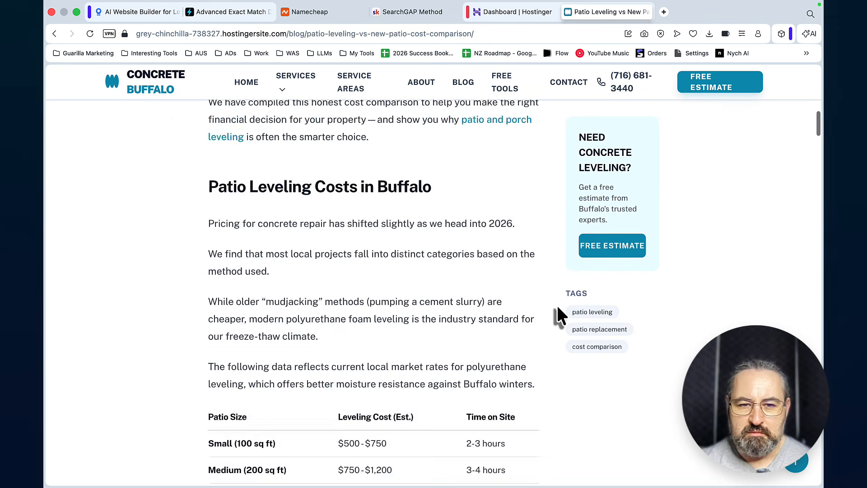
{"action": "scroll", "coordinate": [557, 305], "scroll_direction": "down", "scroll_amount": 10}
{"action": "left_click", "coordinate": [570, 10]}
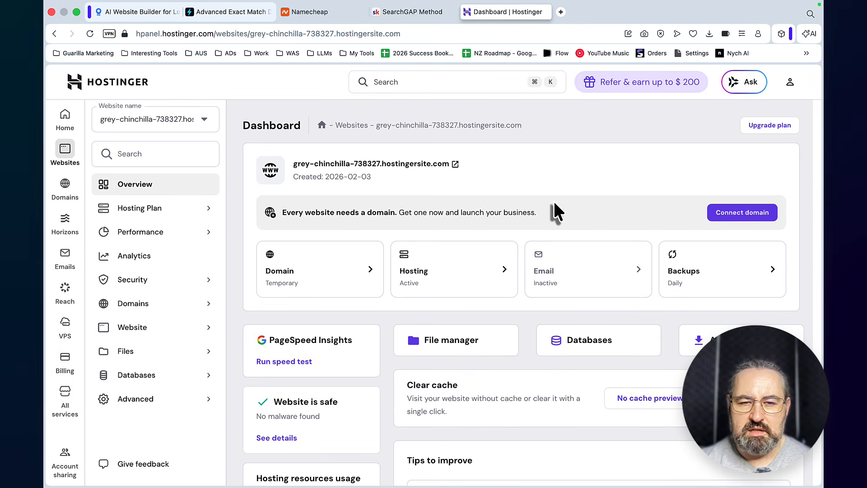
Connect the domain concretelevelingbuffalo.com to the temporary-domain website in Hostinger
{"action": "left_click", "coordinate": [719, 216]}
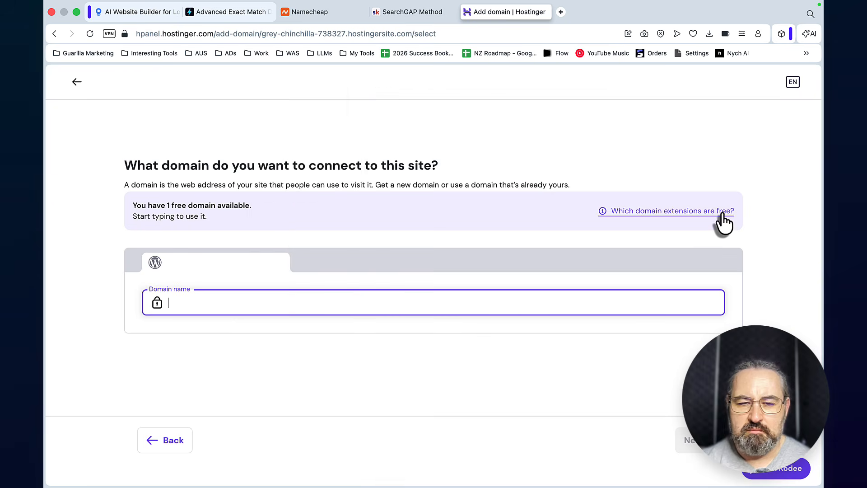
{"action": "right_click", "coordinate": [253, 299]}
{"action": "type", "text": "oncretelevelingbuffalo.com"}
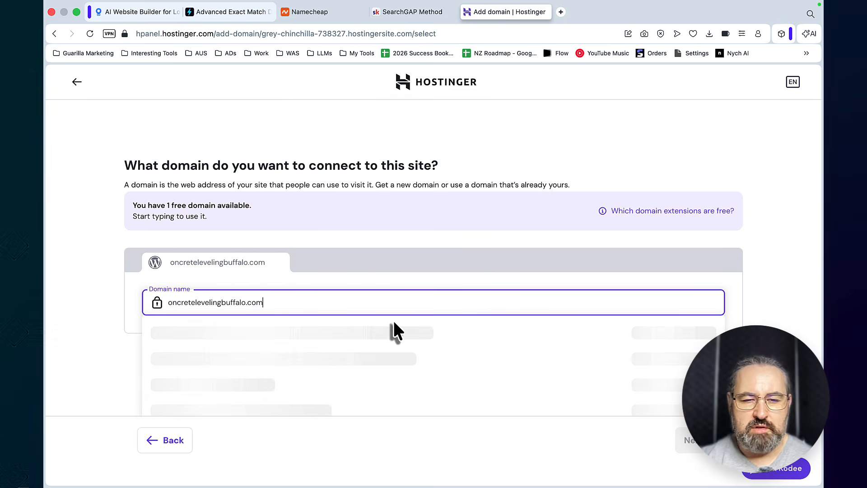
{"action": "key", "text": "super+Left"}
{"action": "type", "text": "c"}
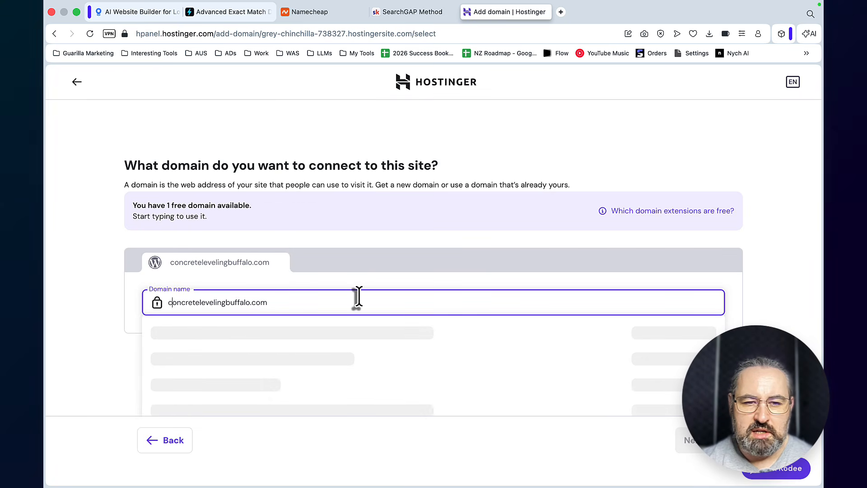
{"action": "left_click", "coordinate": [334, 332]}
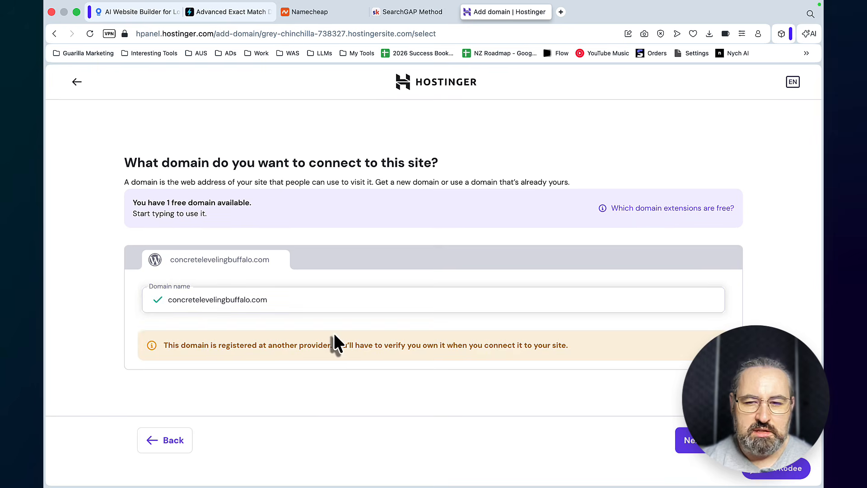
{"action": "left_click", "coordinate": [691, 438]}
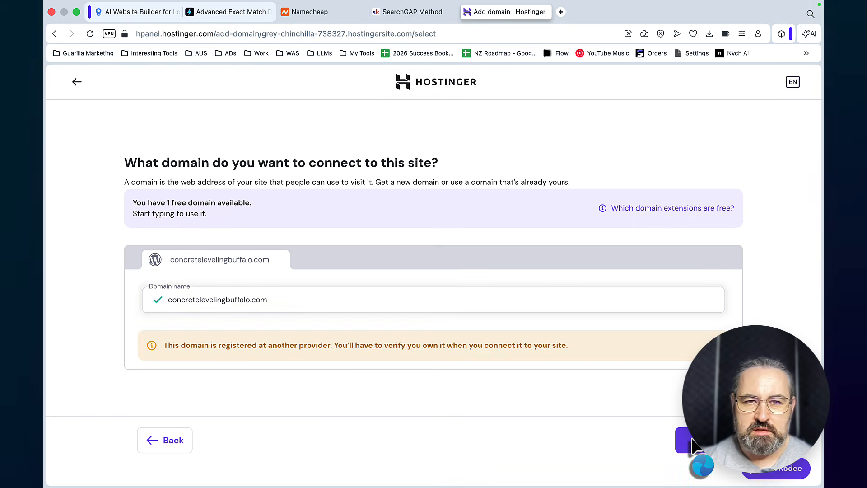
{"action": "left_click", "coordinate": [438, 363]}
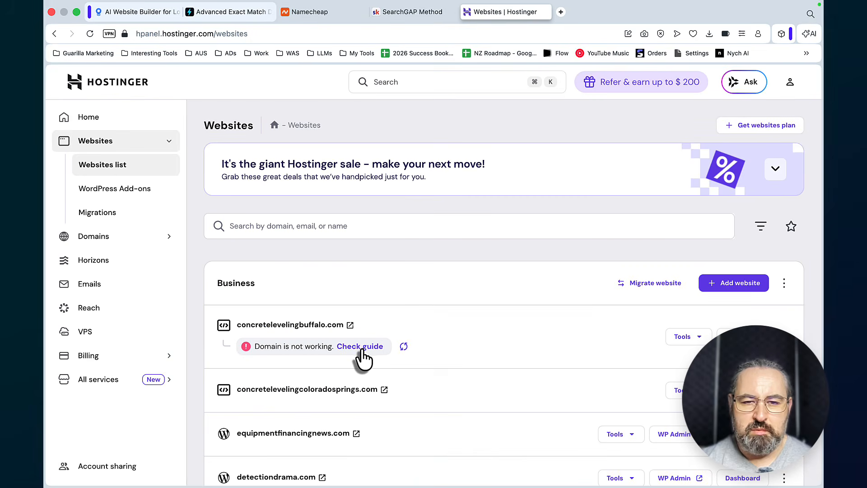
Open Hostinger's connection guide for concretelevelingbuffalo.com, then switch to Namecheap, search the domain list for "buf" and open that domain's management page
{"action": "left_click", "coordinate": [360, 347]}
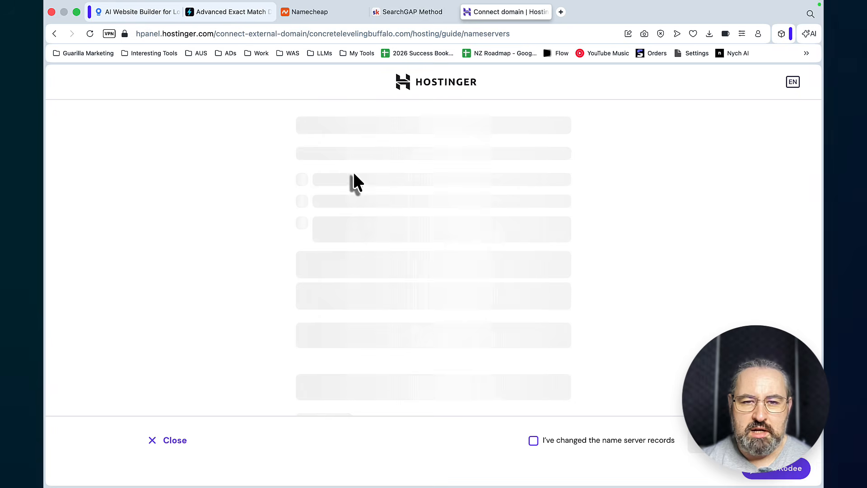
{"action": "left_click", "coordinate": [312, 11]}
{"action": "left_click", "coordinate": [250, 148]}
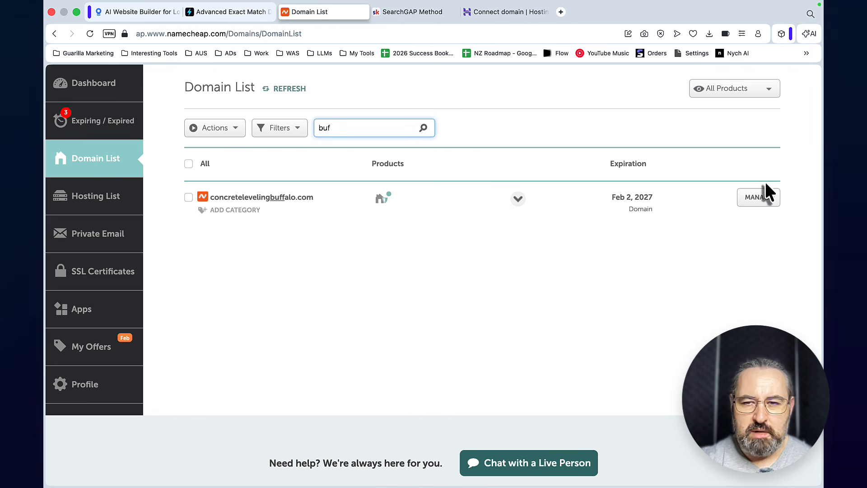
{"action": "left_click", "coordinate": [758, 197]}
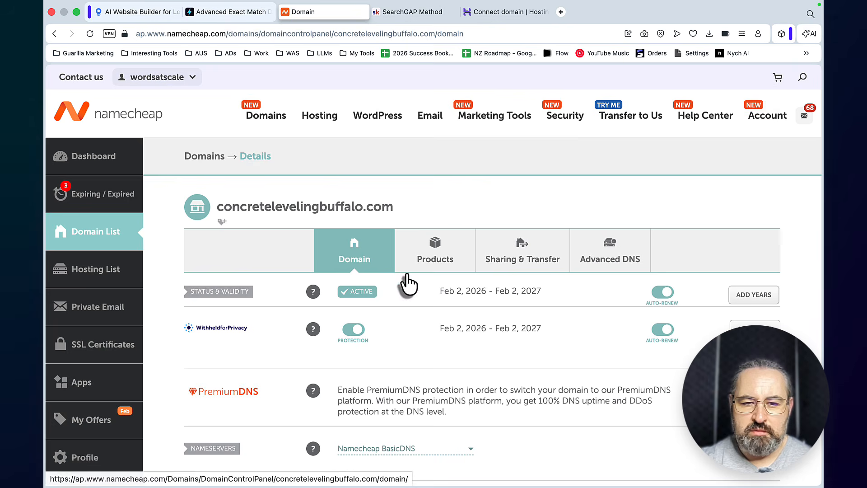
Set the domain's nameservers to Custom DNS with ns1.dns-parking.com and ns2.dns-parking.com copied from Hostinger, save them, and close Namecheap
{"action": "scroll", "coordinate": [506, 361], "scroll_direction": "down", "scroll_amount": 3}
{"action": "left_click", "coordinate": [468, 344]}
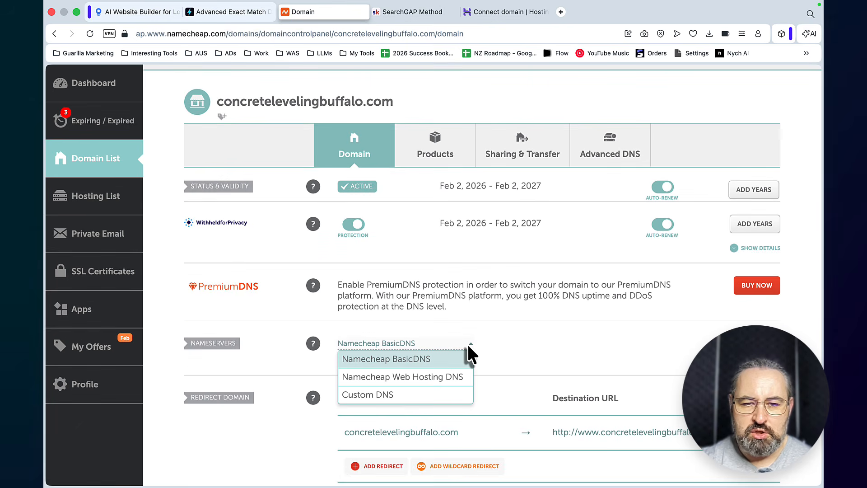
{"action": "left_click", "coordinate": [363, 394]}
{"action": "left_click", "coordinate": [493, 17]}
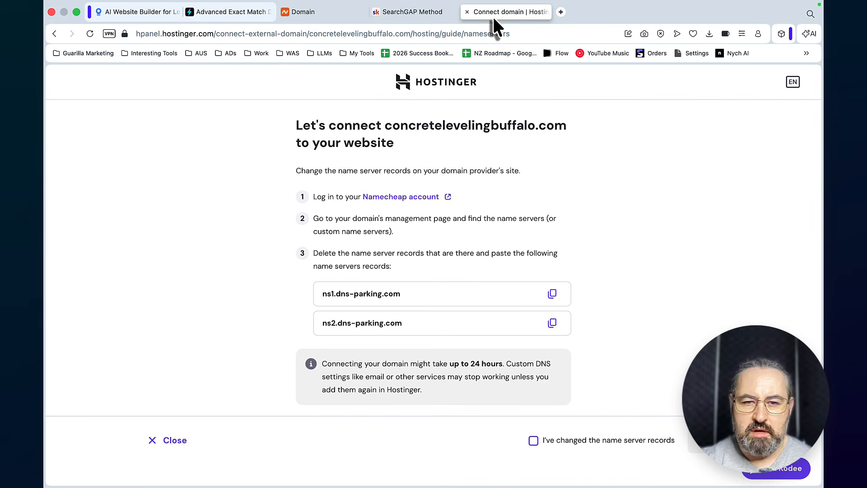
{"action": "left_click", "coordinate": [552, 293]}
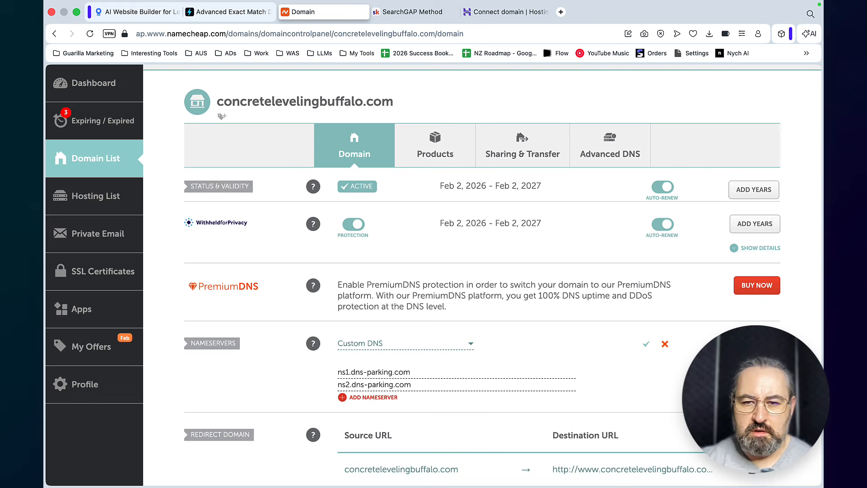
{"action": "left_click", "coordinate": [646, 343]}
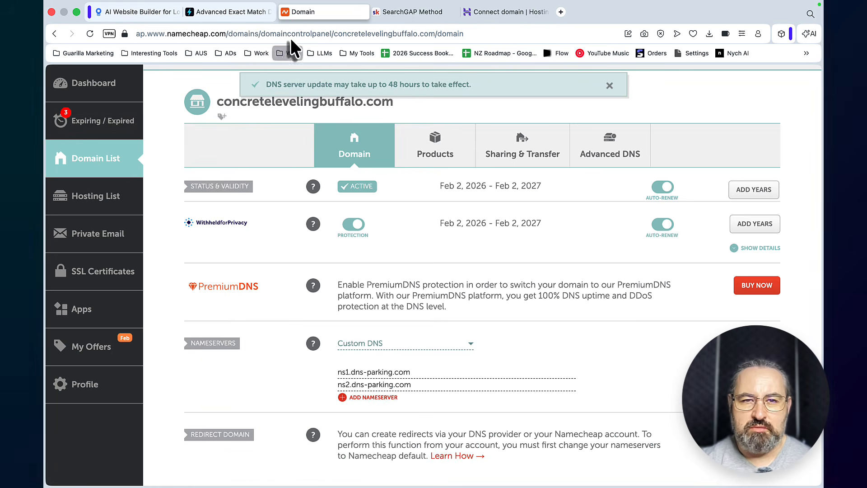
{"action": "key", "text": "super+w"}
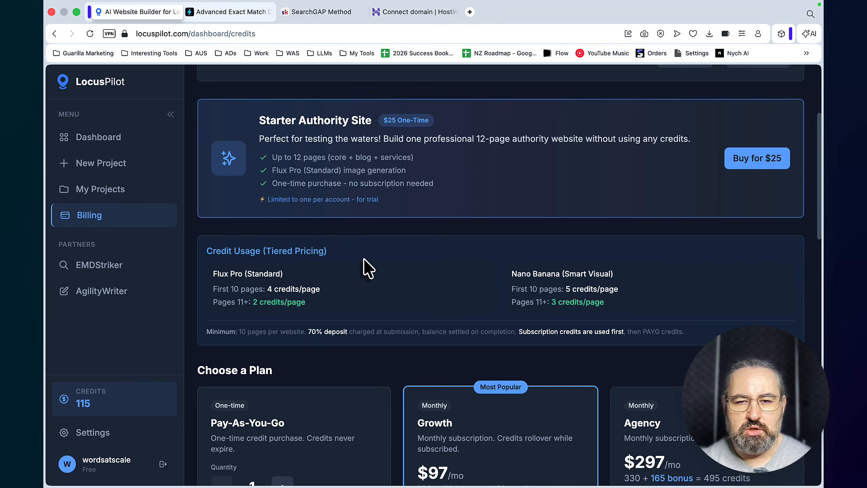
Examine LocusPilot's credit plans, compare the Pay-As-You-Go price at quantities 3 and 1, and review the Starter Authority Site offer
{"action": "scroll", "coordinate": [364, 259], "scroll_direction": "down", "scroll_amount": 5}
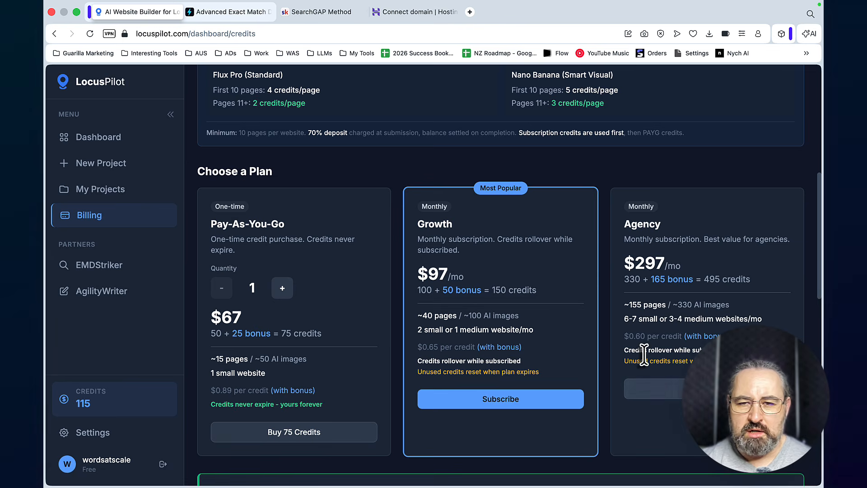
{"action": "left_click", "coordinate": [281, 291]}
{"action": "left_click", "coordinate": [282, 291]}
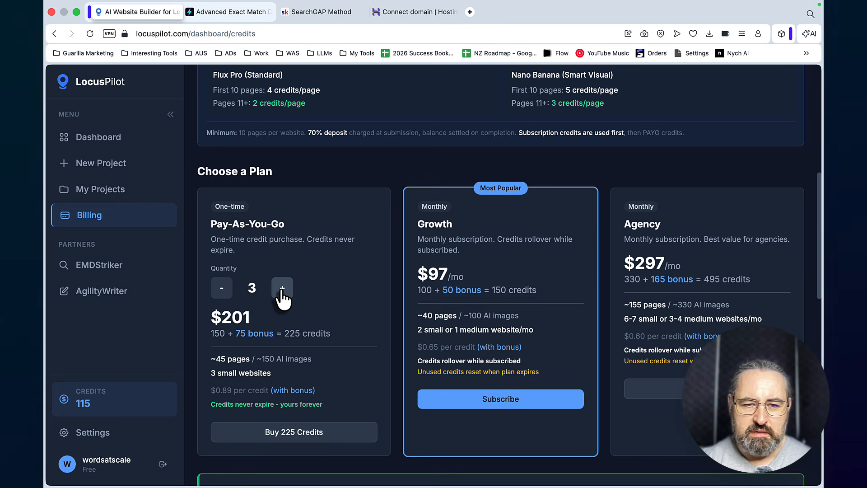
{"action": "left_click", "coordinate": [222, 291]}
{"action": "left_click", "coordinate": [222, 291]}
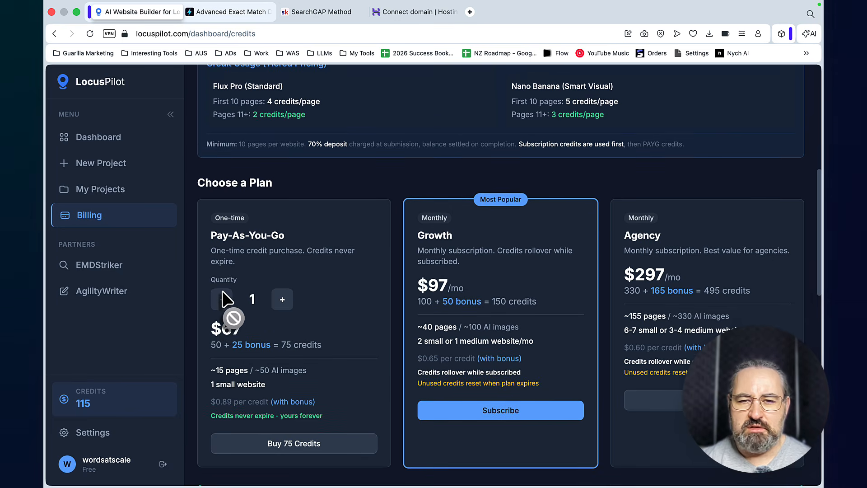
{"action": "scroll", "coordinate": [222, 291], "scroll_direction": "up", "scroll_amount": 7}
{"action": "scroll", "coordinate": [223, 293], "scroll_direction": "up", "scroll_amount": 1}
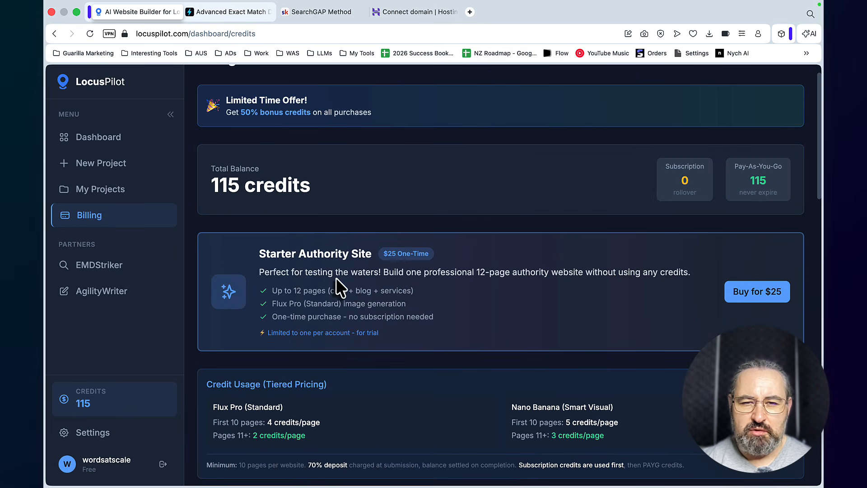